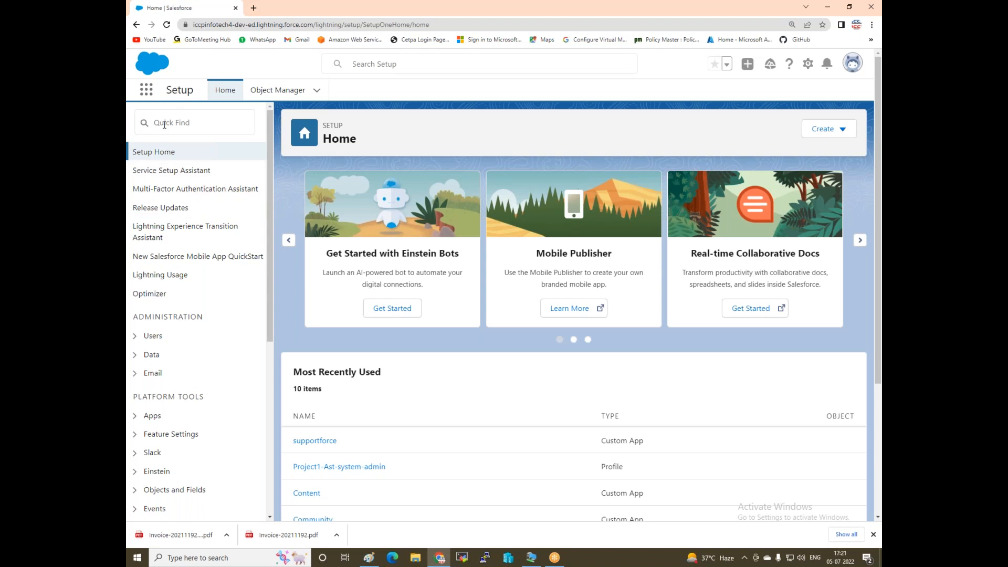
# Filter Setup for 'object' and open the Object Manager's list of standard objects.
pyautogui.write('o')
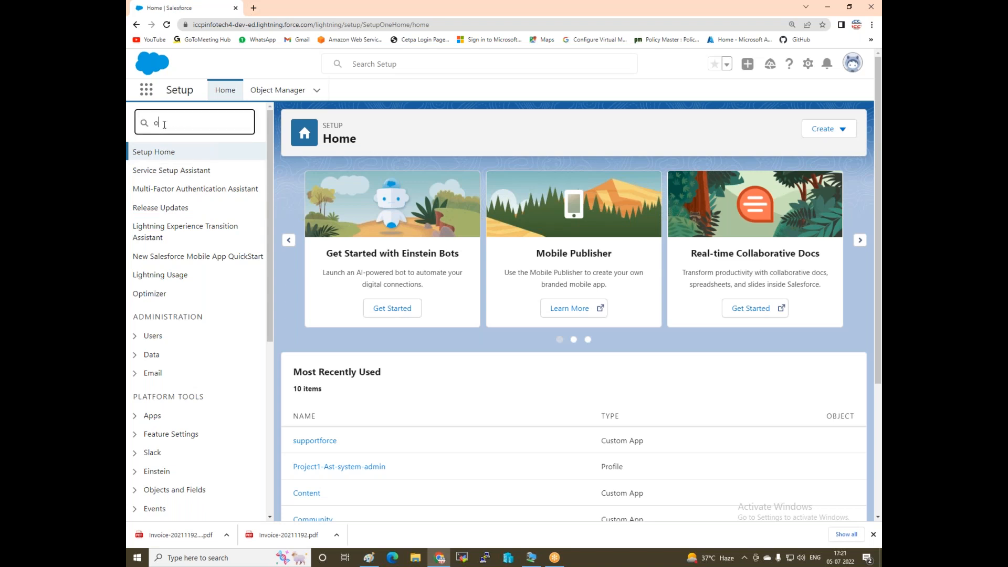
pyautogui.write('bject')
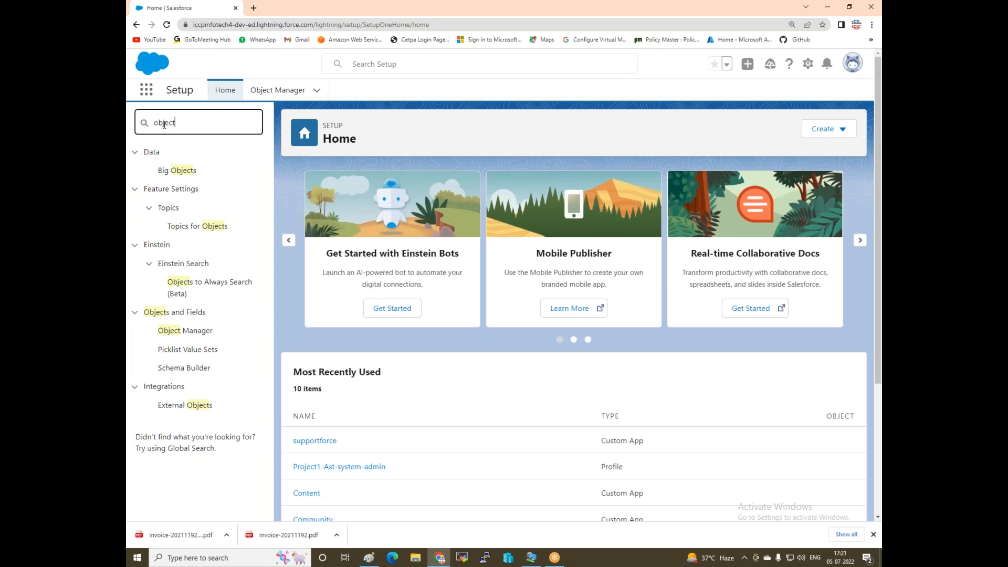
pyautogui.click(265, 94)
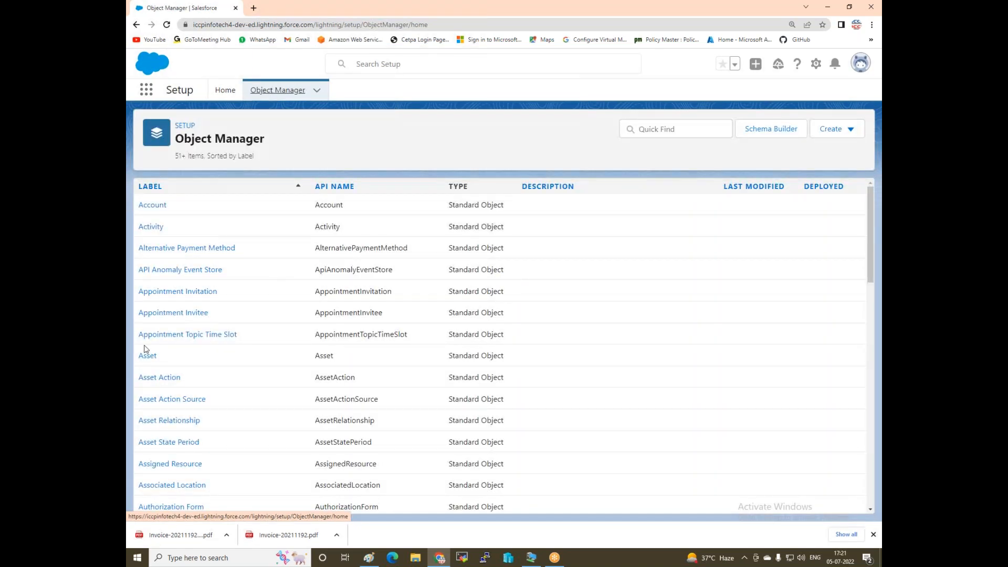
# Browse the object list, then open Setup Home from the gear menu in a new tab.
pyautogui.scroll(-3, 173, 399)
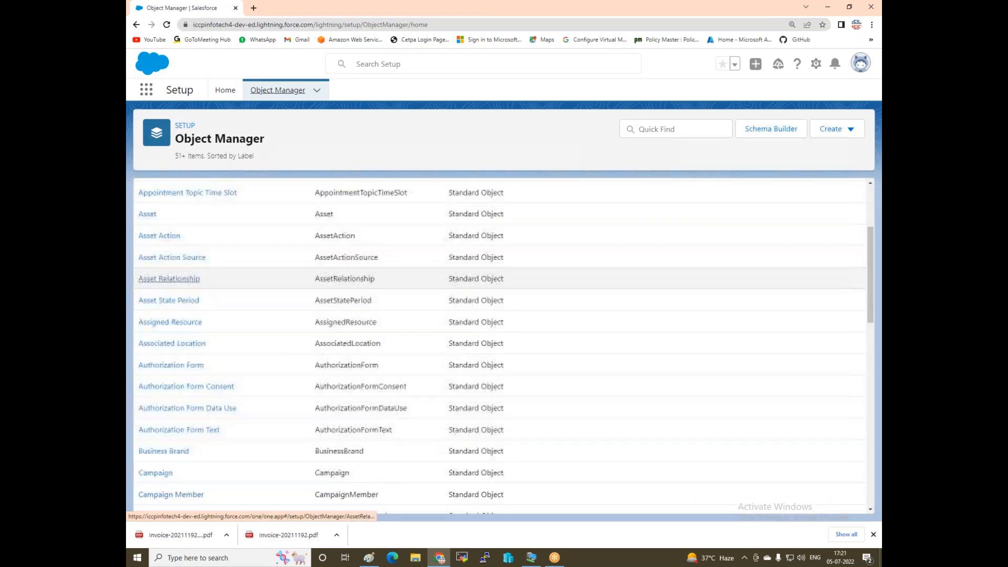
pyautogui.scroll(3, 151, 219)
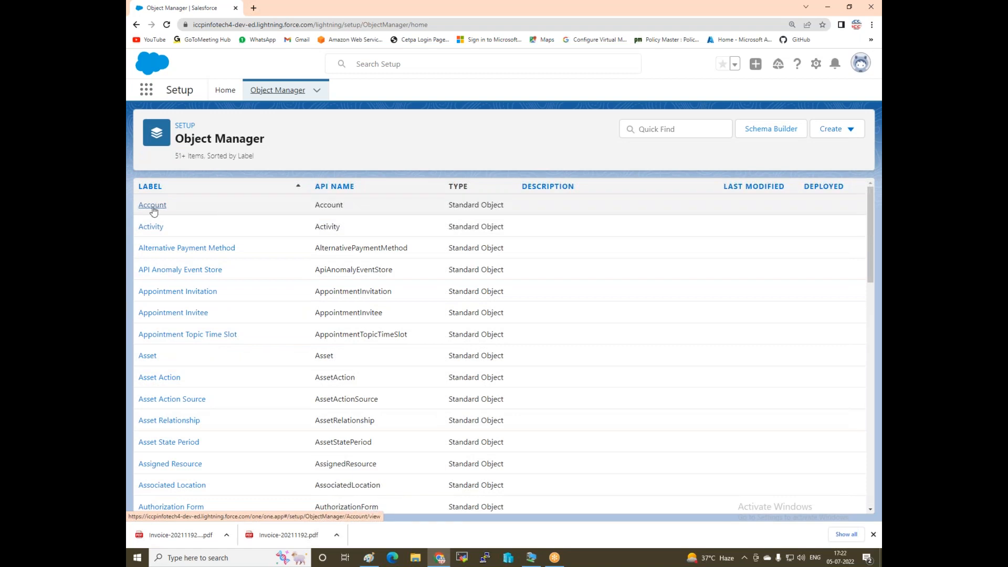
pyautogui.scroll(-8, 173, 316)
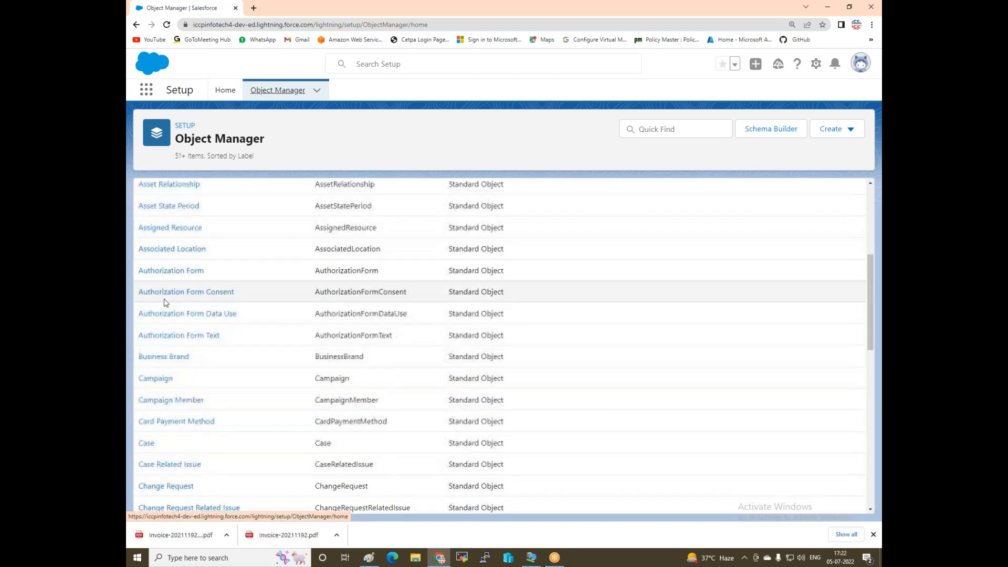
pyautogui.scroll(-3, 173, 342)
pyautogui.scroll(10, 181, 443)
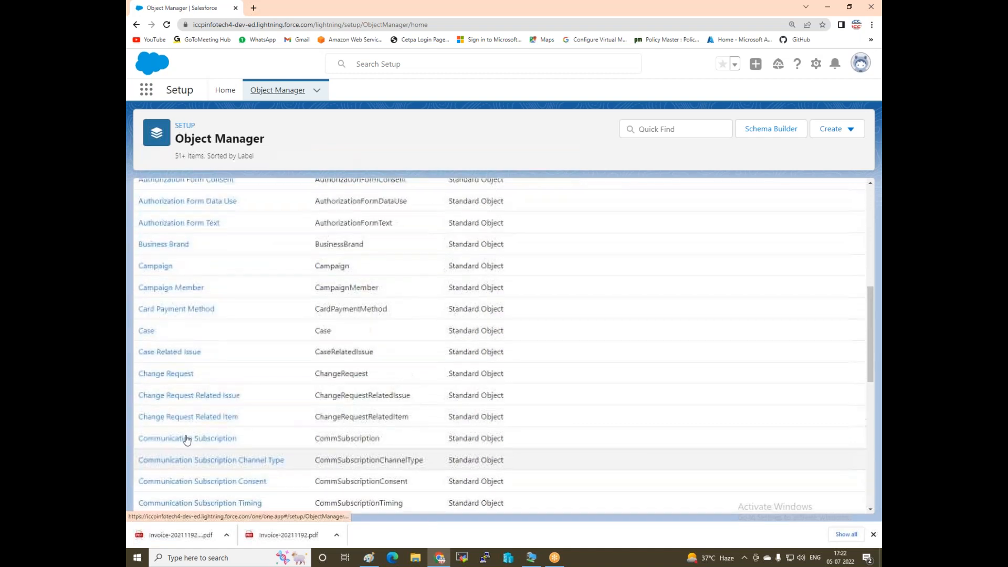
pyautogui.scroll(1, 181, 428)
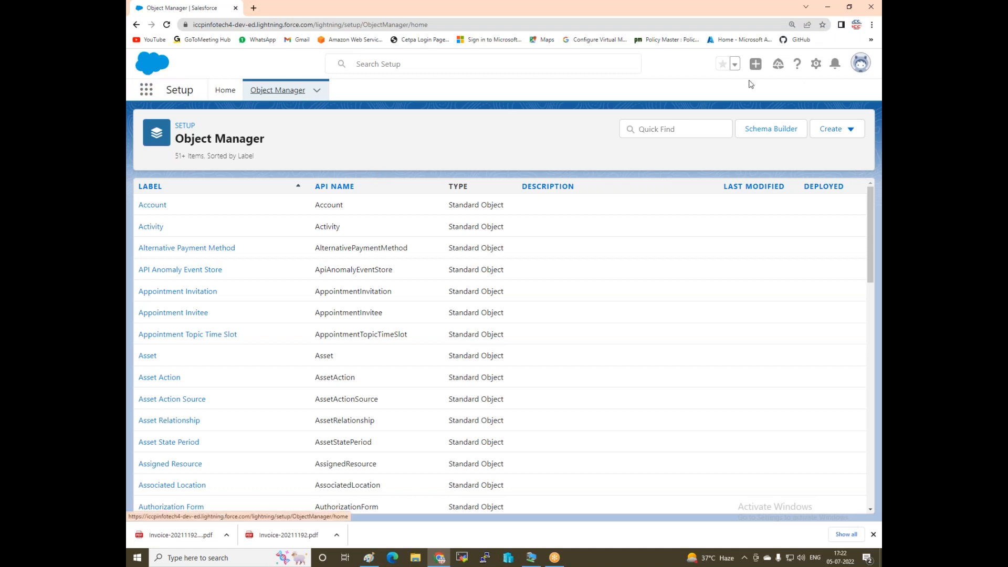
pyautogui.click(816, 66)
pyautogui.click(776, 99)
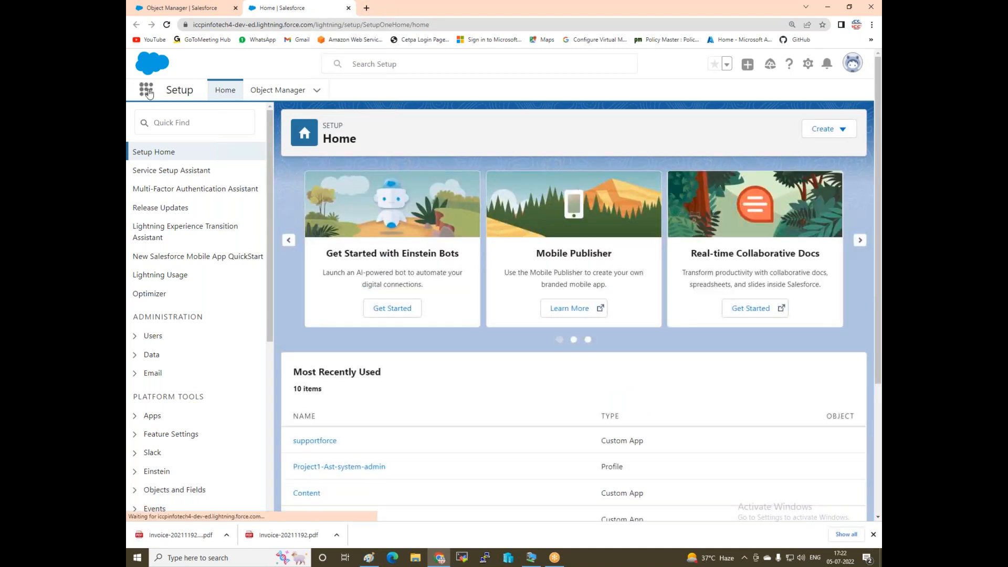
pyautogui.click(147, 92)
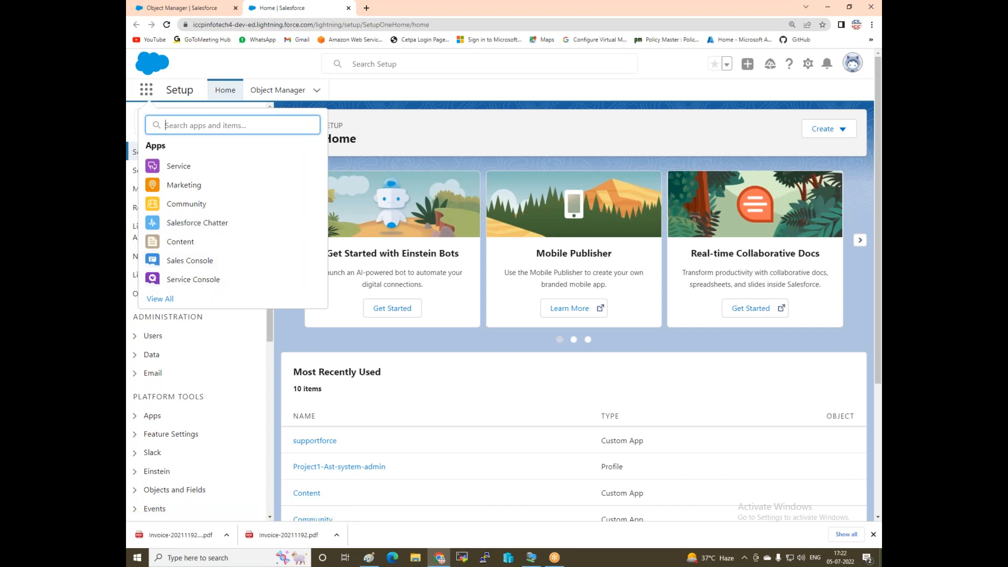
pyautogui.click(166, 300)
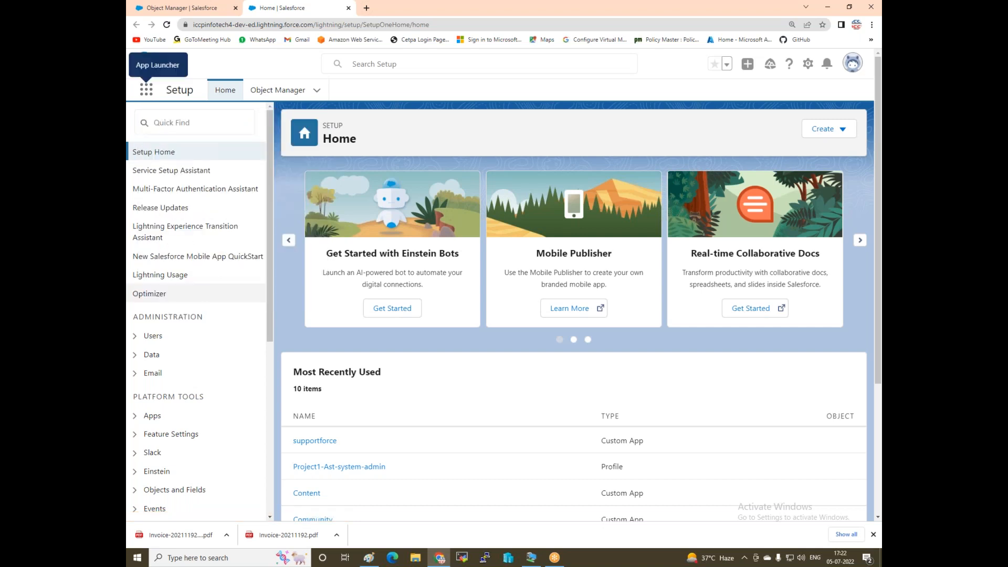
pyautogui.scroll(-5, 256, 303)
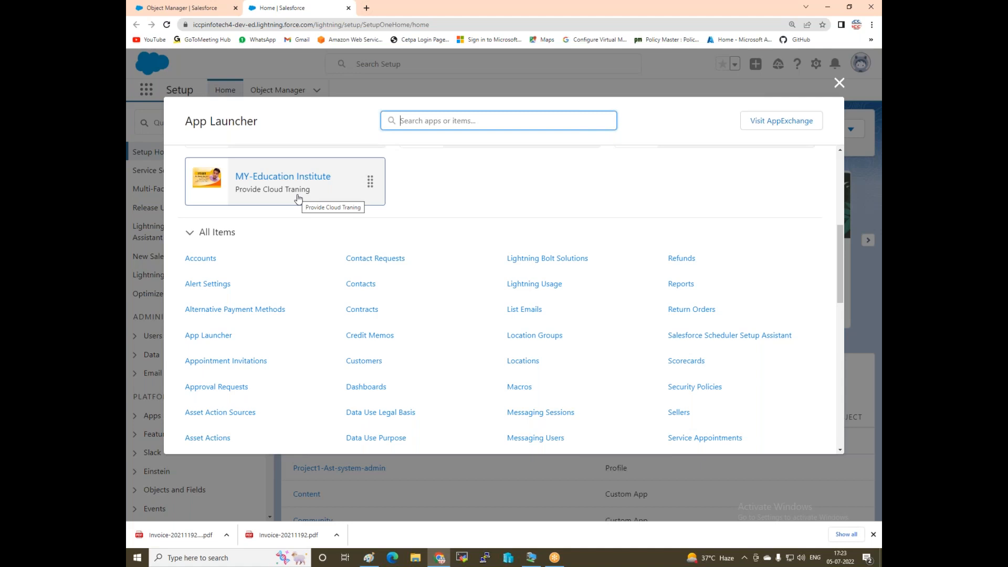
pyautogui.click(838, 83)
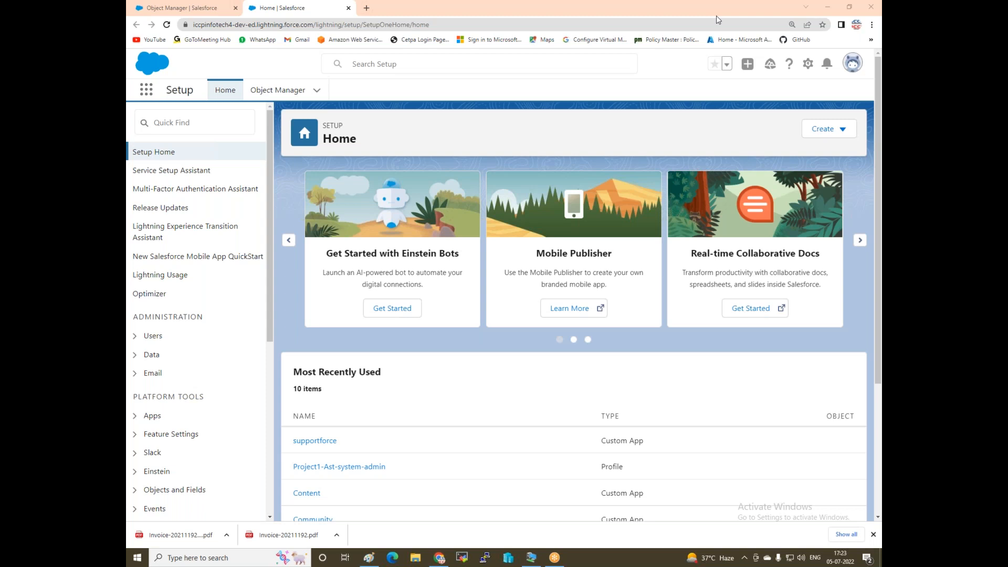
# Search Quick Find for 'app' and open the App Manager.
pyautogui.click(182, 129)
pyautogui.write('ap')
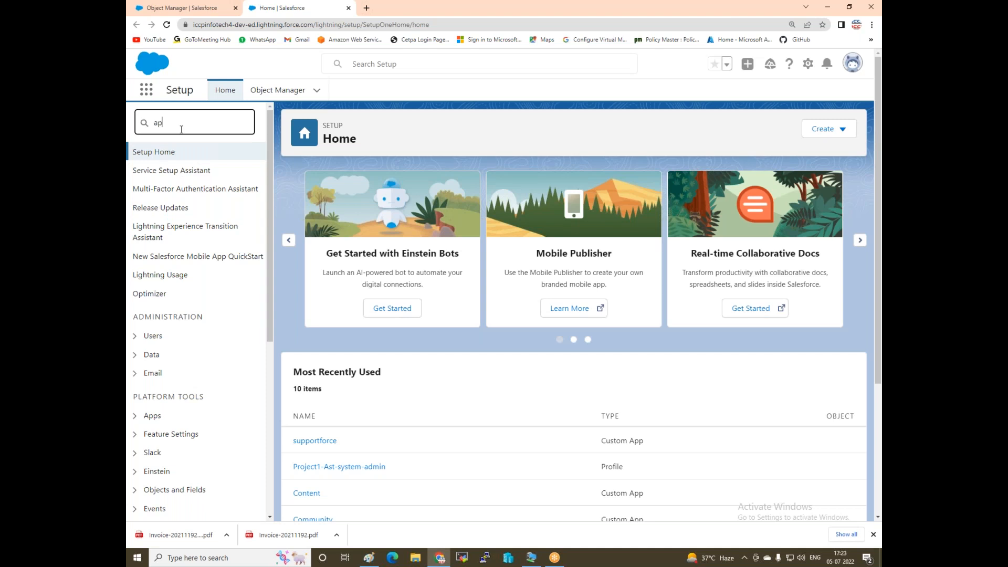
pyautogui.write('p')
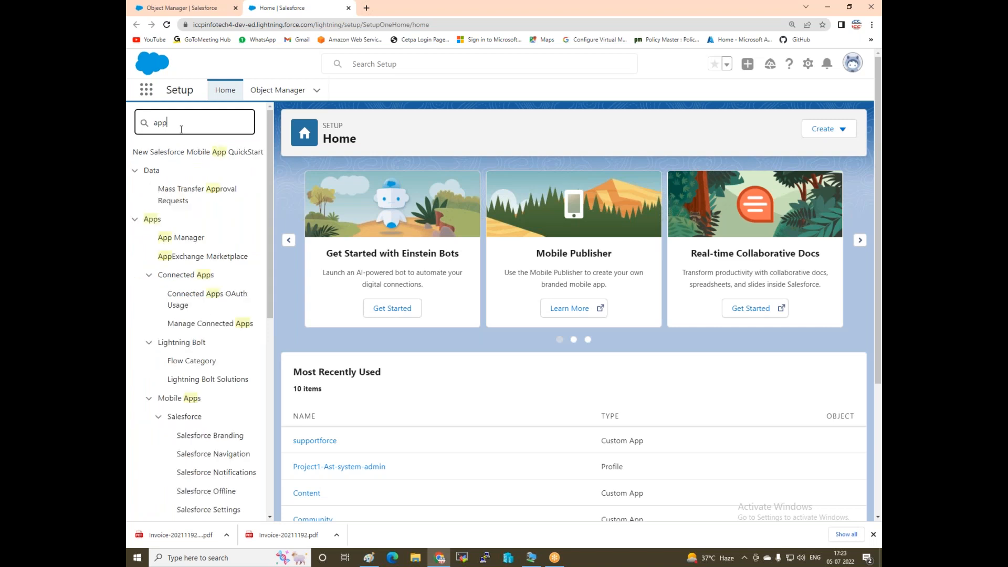
pyautogui.click(189, 243)
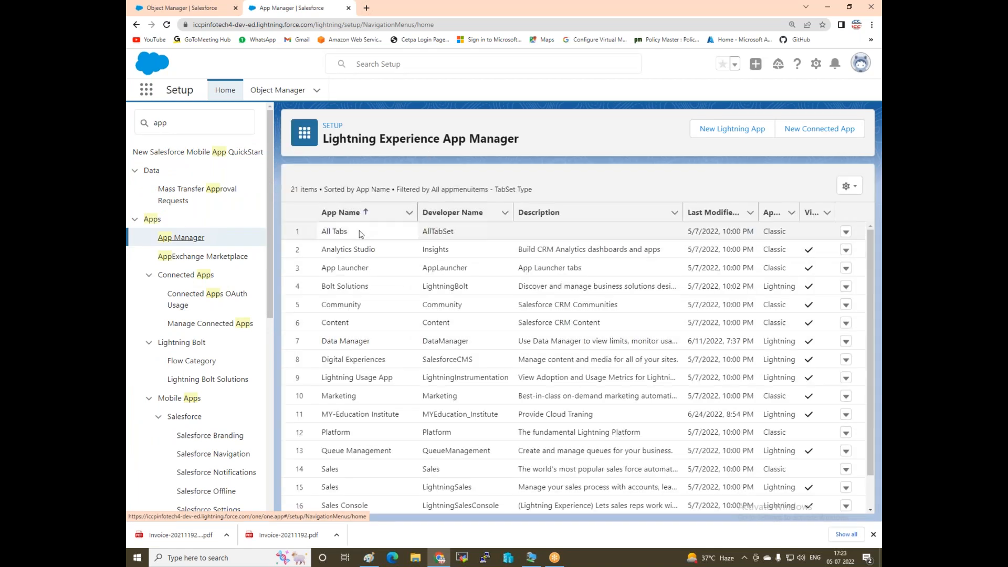
# Inspect the row action menus for Community, All Tabs, Bolt Solutions and MY-Education Institute.
pyautogui.scroll(-2, 341, 399)
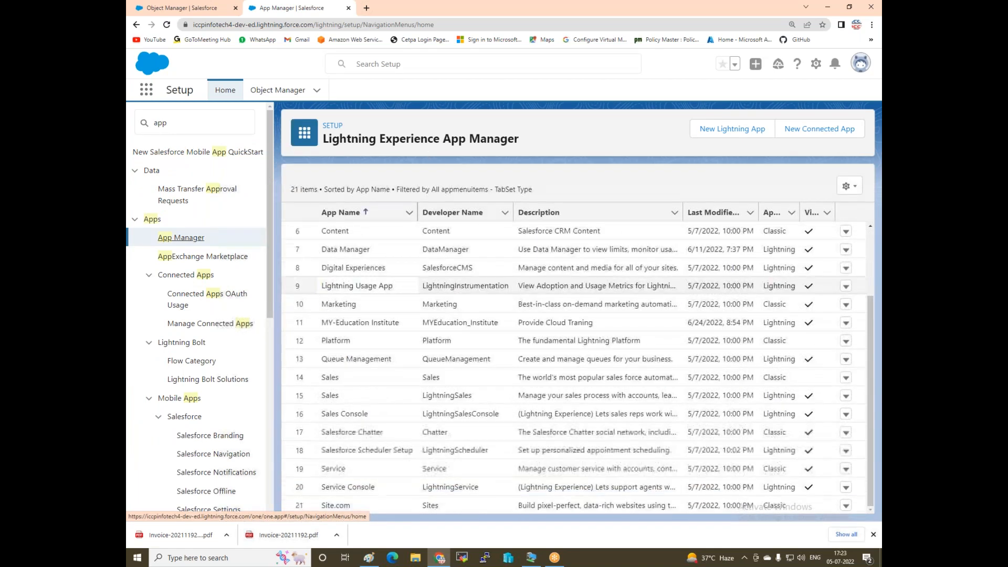
pyautogui.scroll(2, 397, 359)
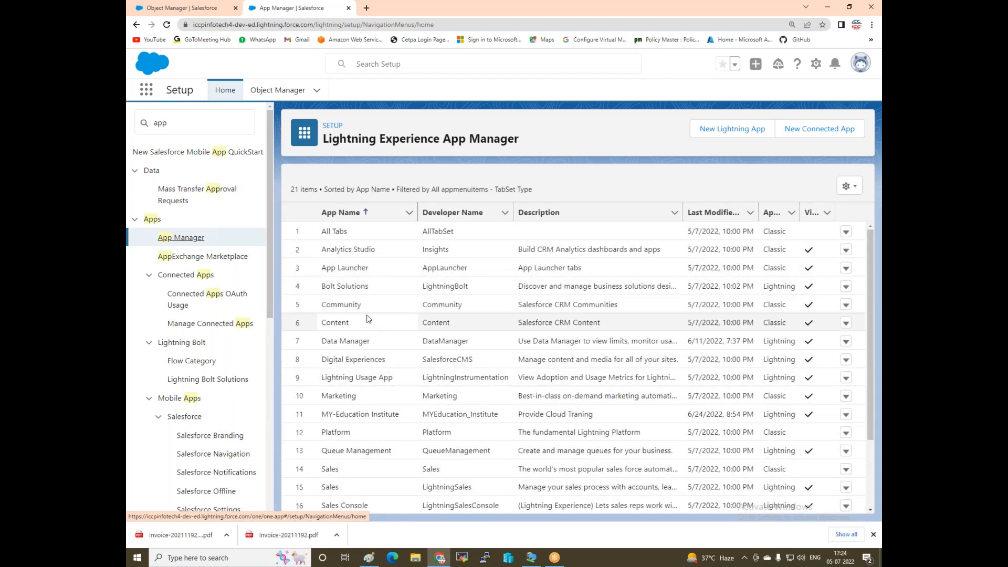
pyautogui.click(846, 305)
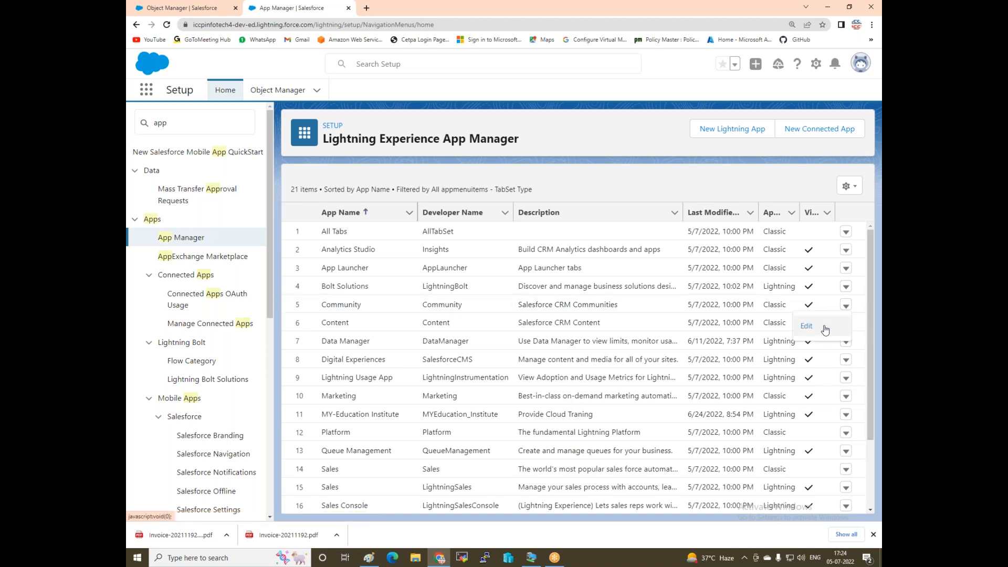
pyautogui.click(846, 233)
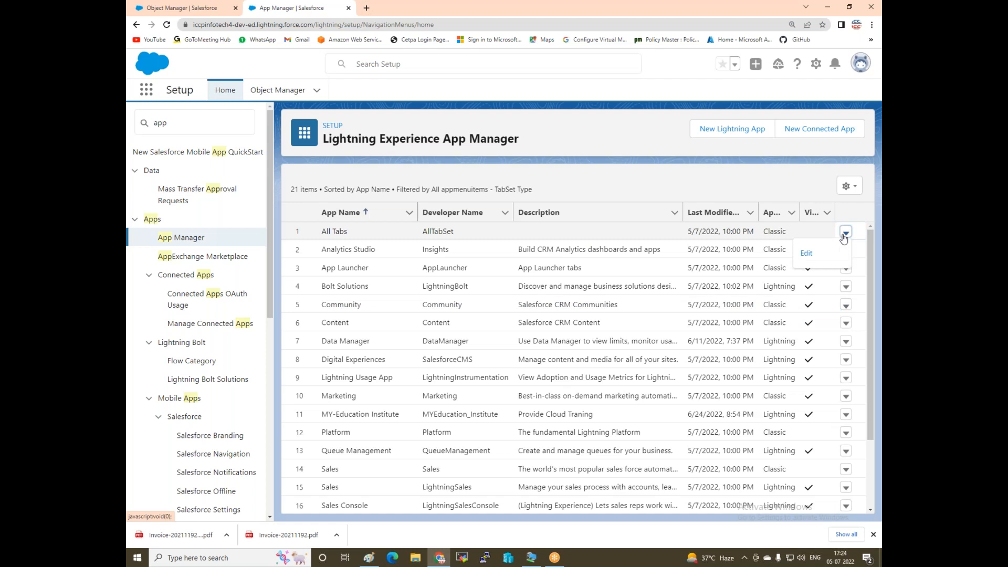
pyautogui.click(845, 287)
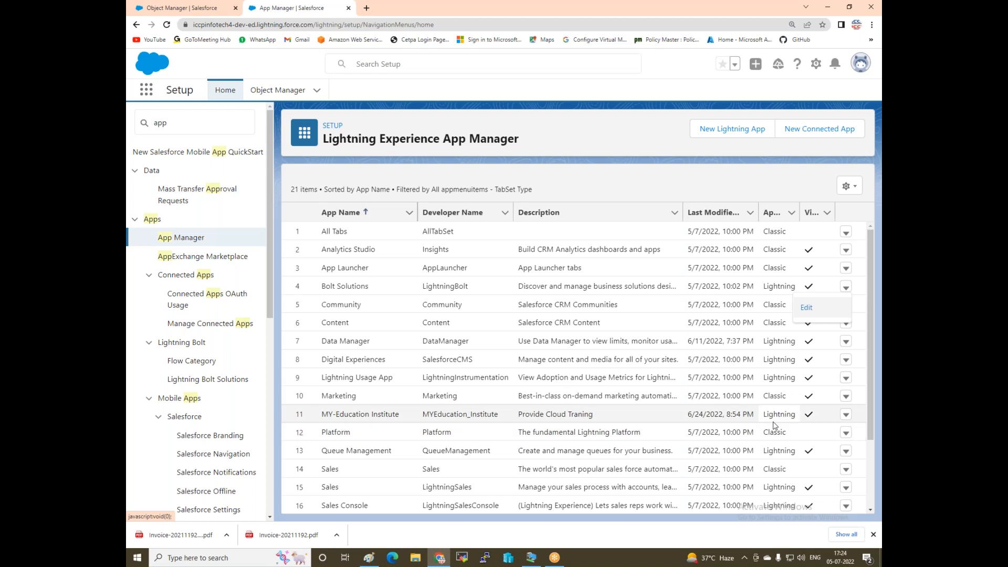
pyautogui.click(846, 416)
pyautogui.click(846, 416)
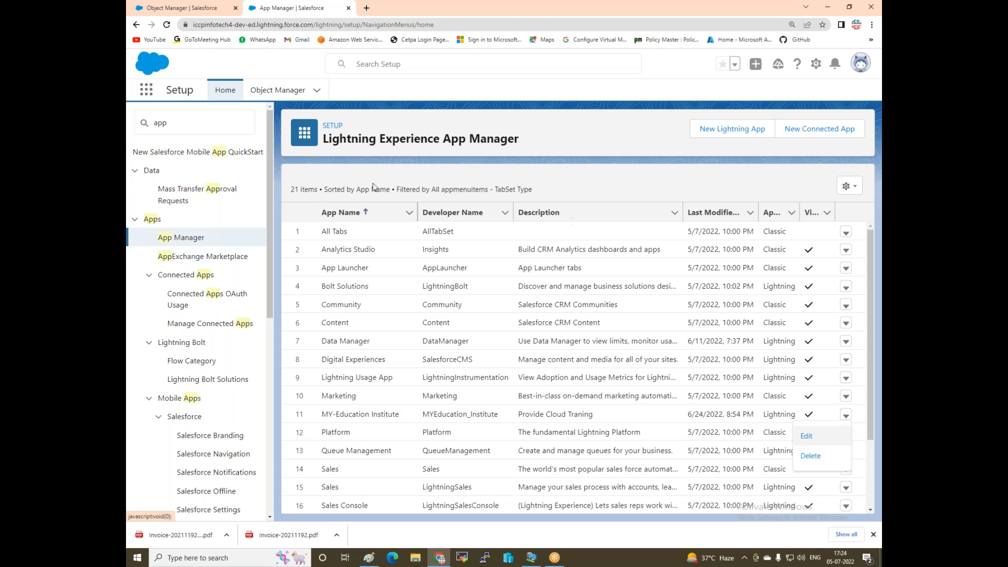
# Create a new Lightning app named 'Hotel Management' described as 'ICCP Hotel Book Now 99% Discount'.
pyautogui.click(719, 137)
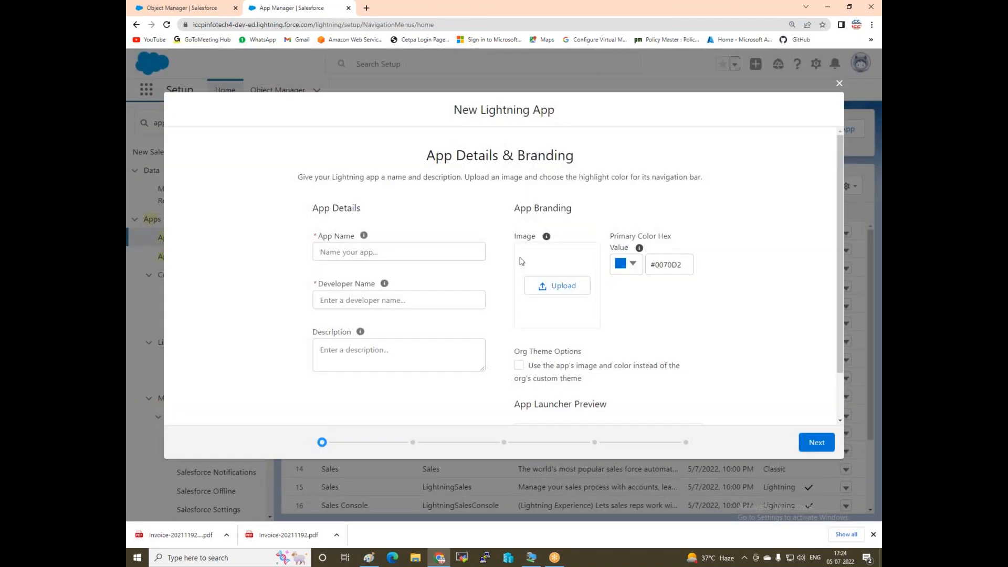
pyautogui.click(353, 256)
pyautogui.write('Hotel')
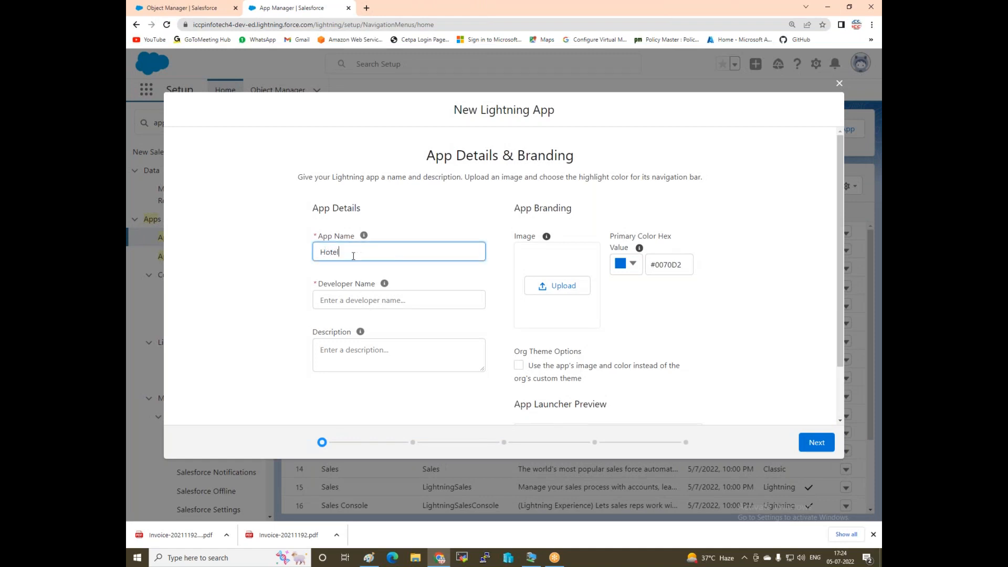
pyautogui.write(' Management')
pyautogui.click(334, 298)
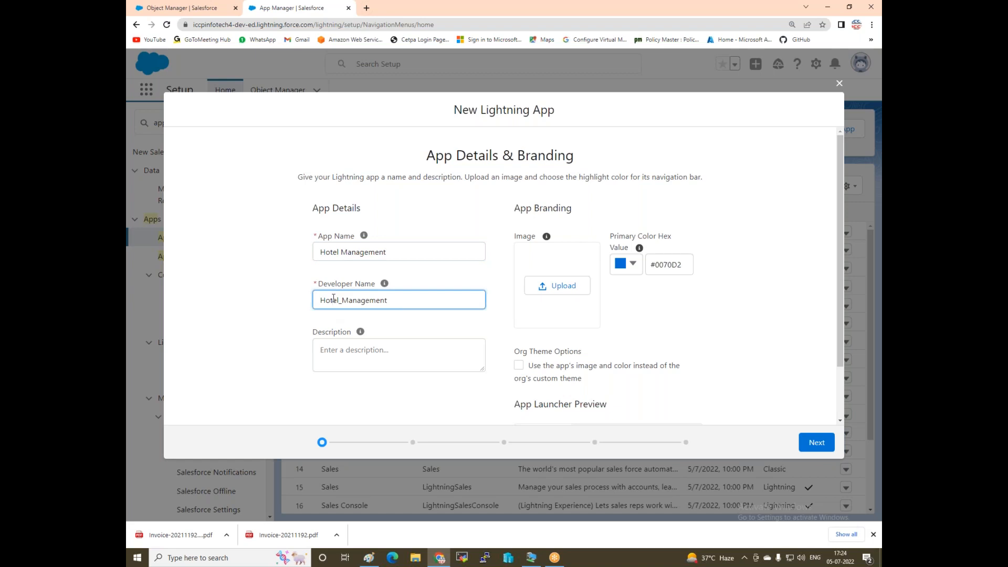
pyautogui.click(362, 351)
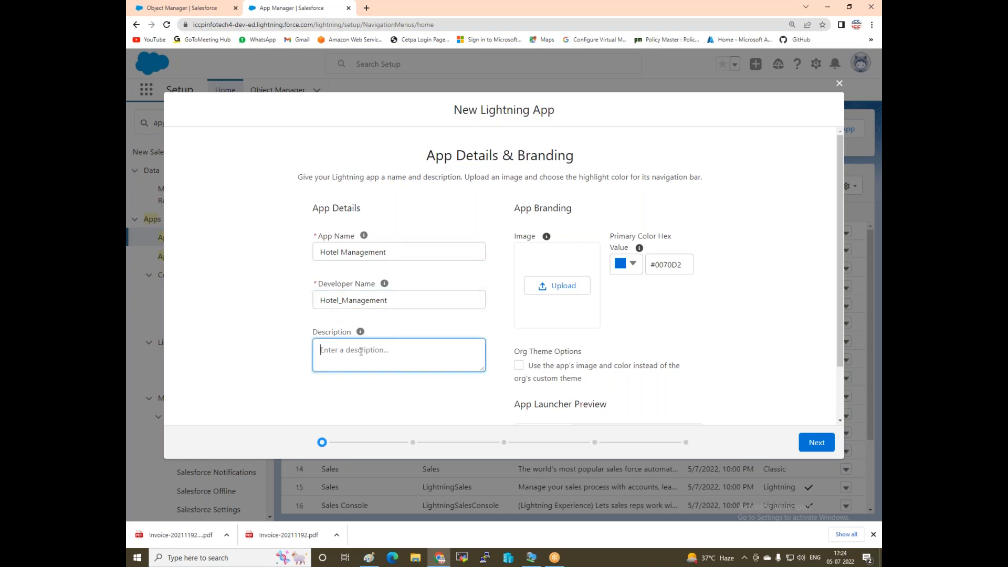
pyautogui.write('ICCP Hotel Book')
pyautogui.write('Now 99 &')
pyautogui.press('BackSpace')
pyautogui.write('% Disco')
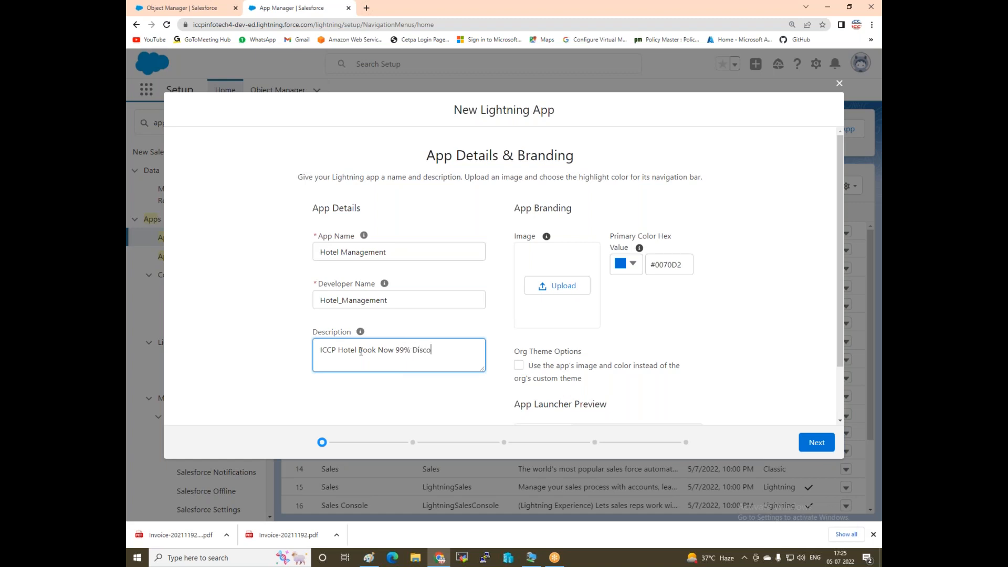
pyautogui.write('unt')
# Start adding an app image and check the Paint whiteboard diagram.
pyautogui.click(551, 292)
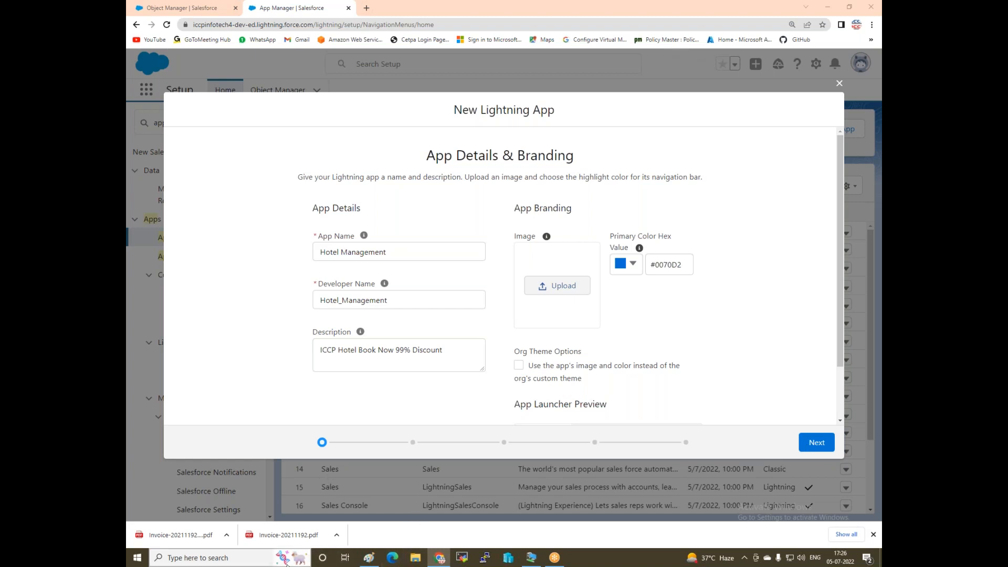
pyautogui.click(369, 558)
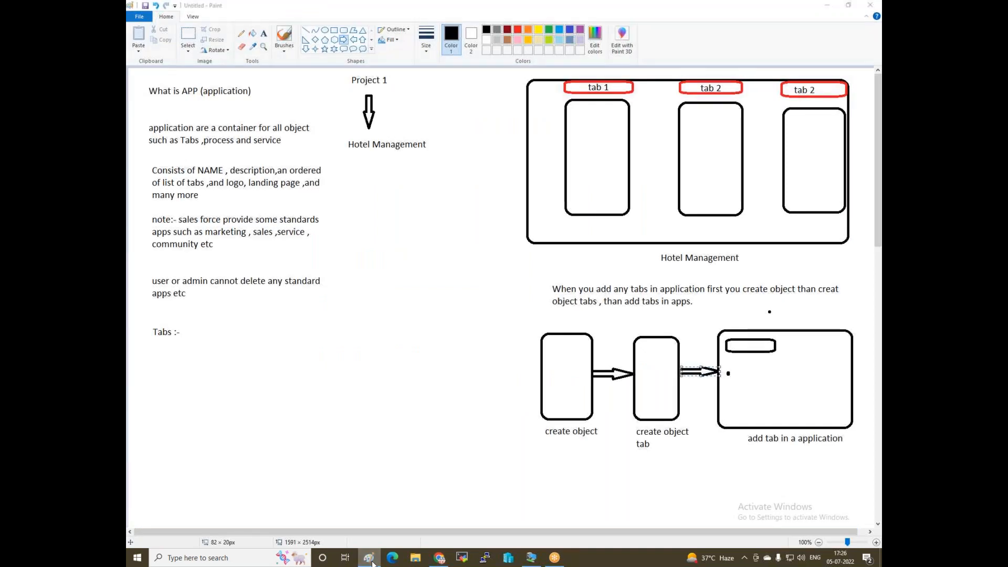
pyautogui.click(437, 558)
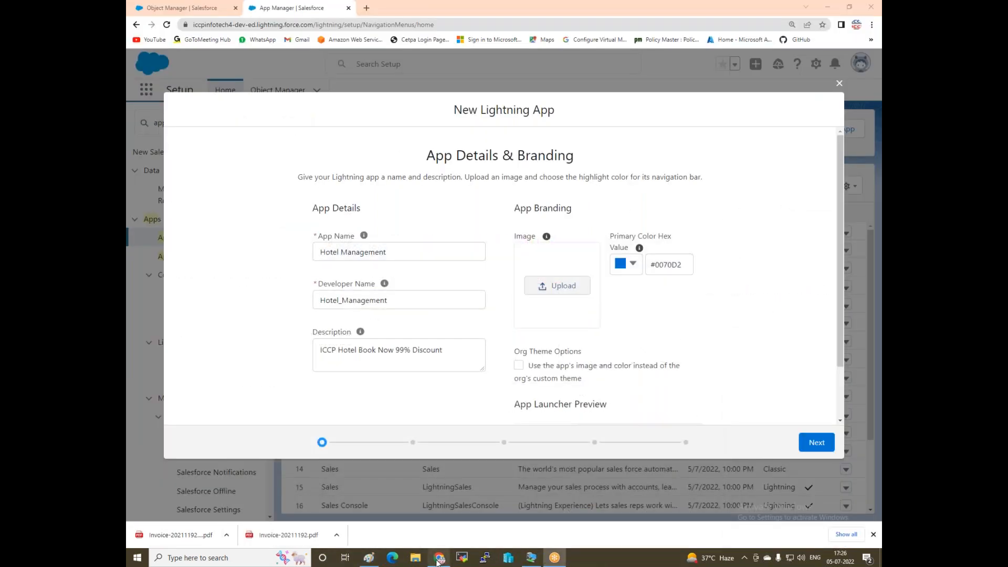
# Force-end the Google Chrome process from Task Manager, then close Task Manager.
pyautogui.rightClick(604, 558)
pyautogui.click(635, 509)
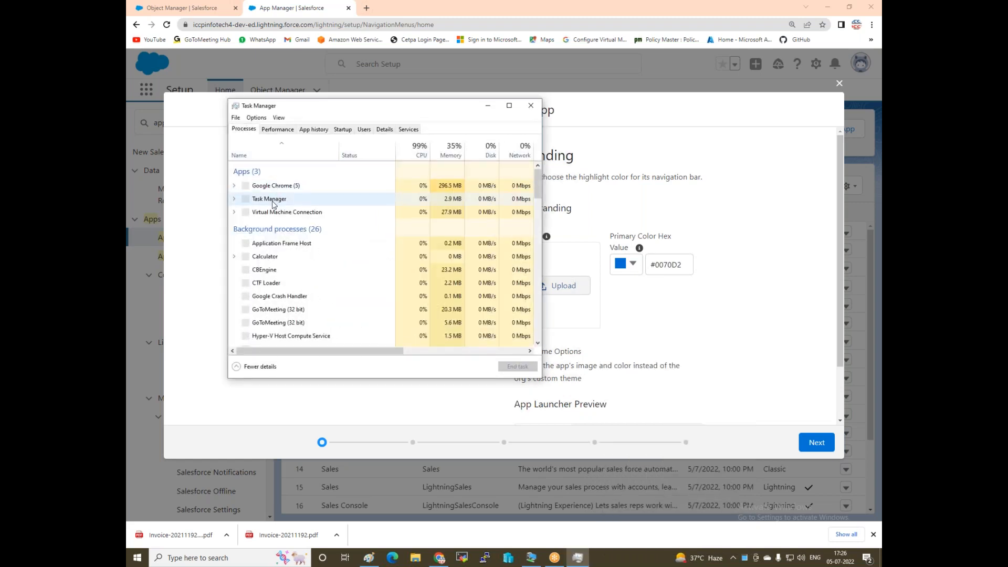
pyautogui.click(266, 187)
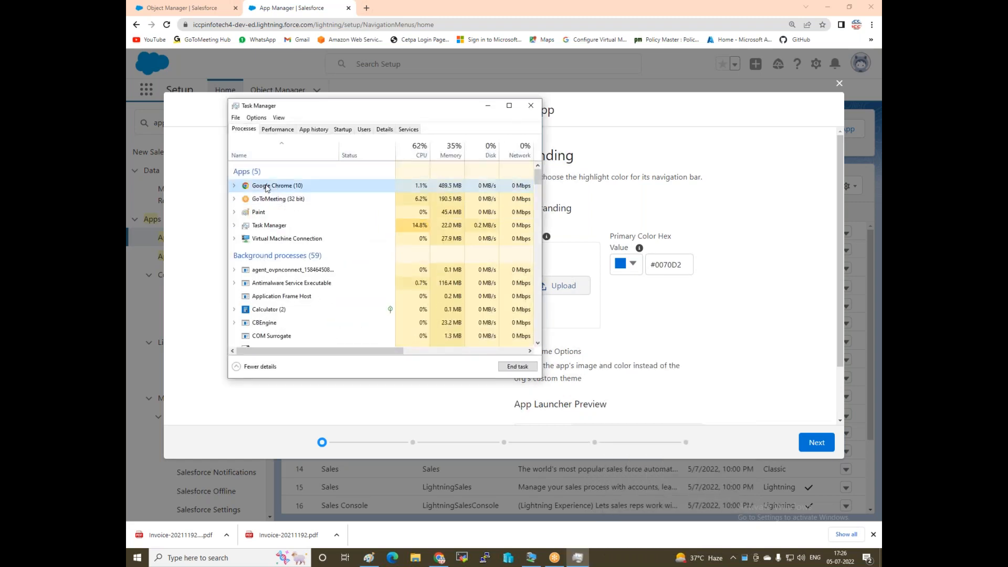
pyautogui.click(513, 367)
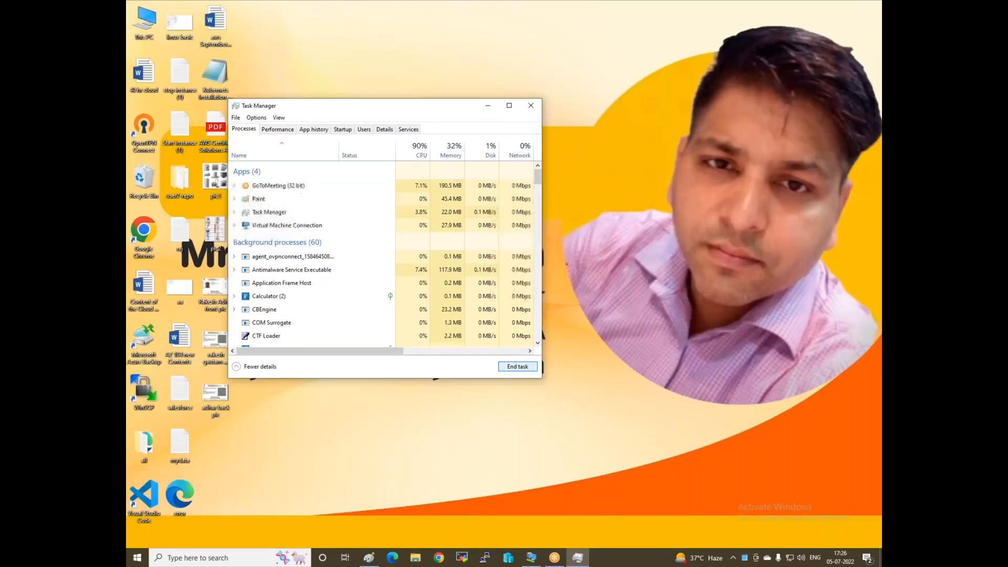
pyautogui.click(531, 106)
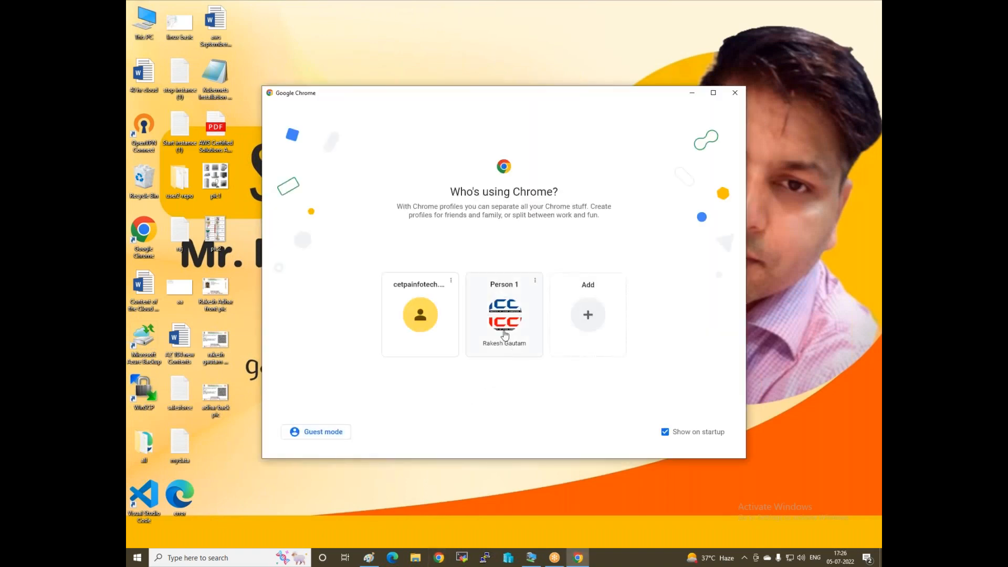
# Reopen Chrome as Person 1 and log back in to Salesforce with the saved username and password.
pyautogui.click(504, 315)
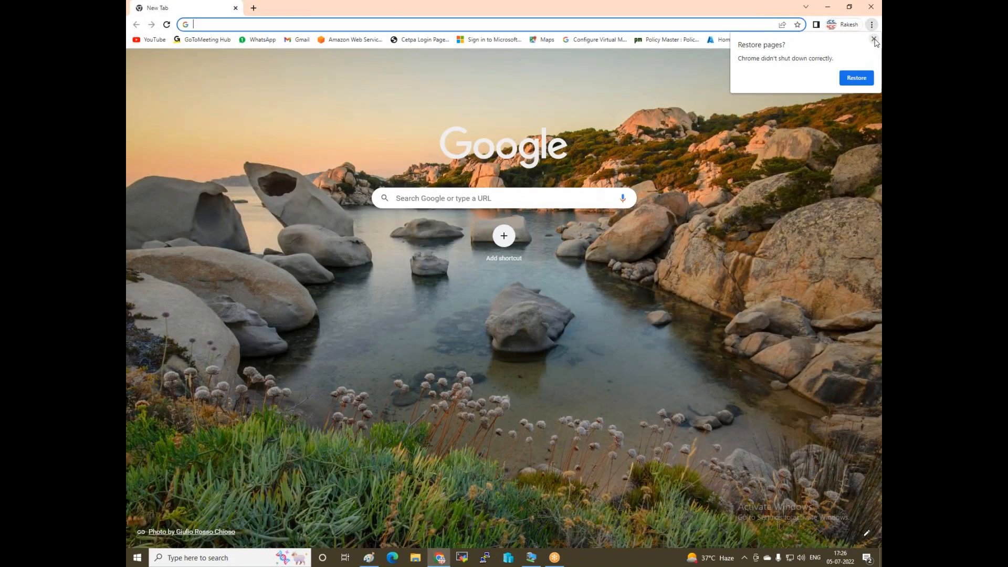
pyautogui.click(874, 39)
pyautogui.click(283, 24)
pyautogui.write('login.salesforce.com')
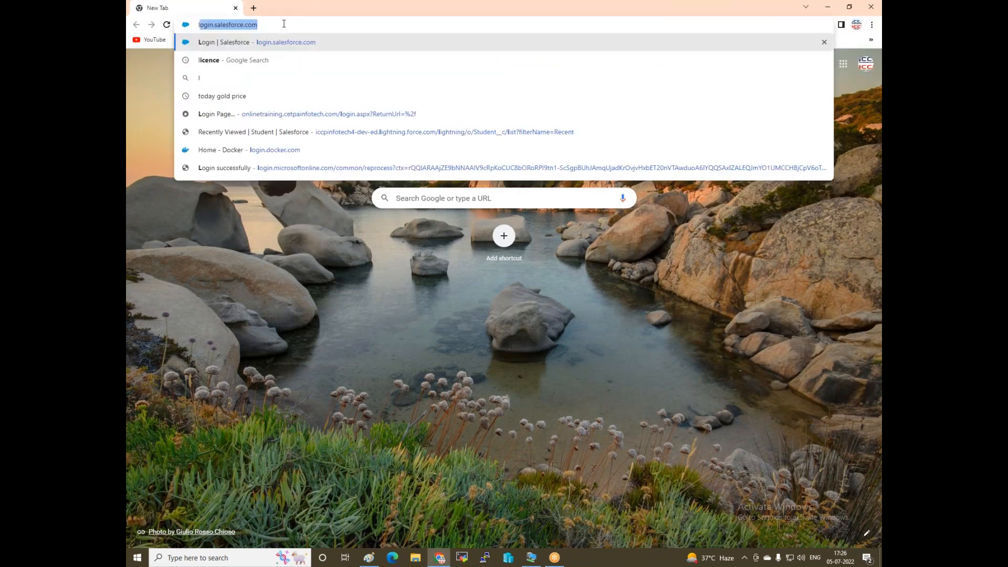
pyautogui.press('Return')
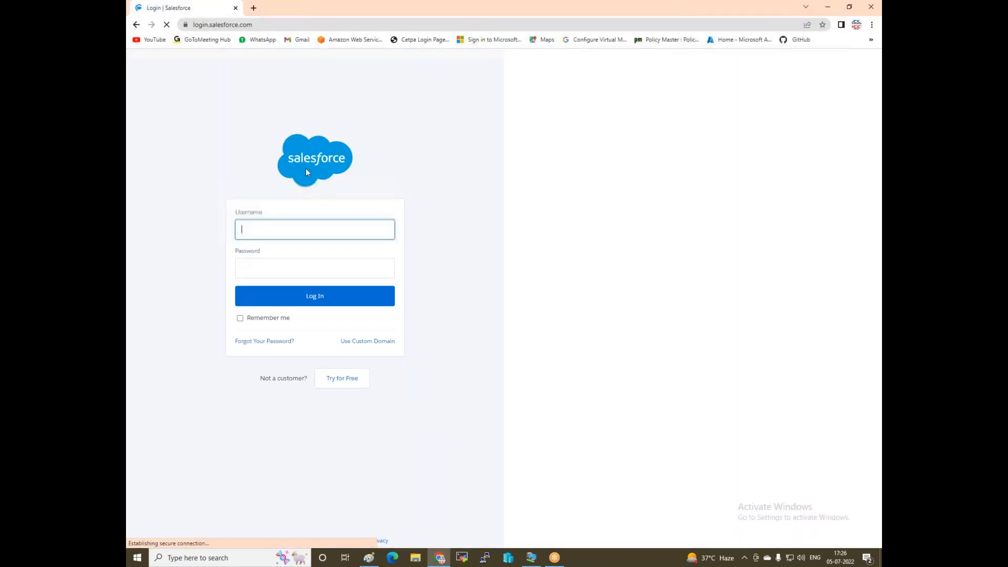
pyautogui.click(315, 254)
pyautogui.click(313, 270)
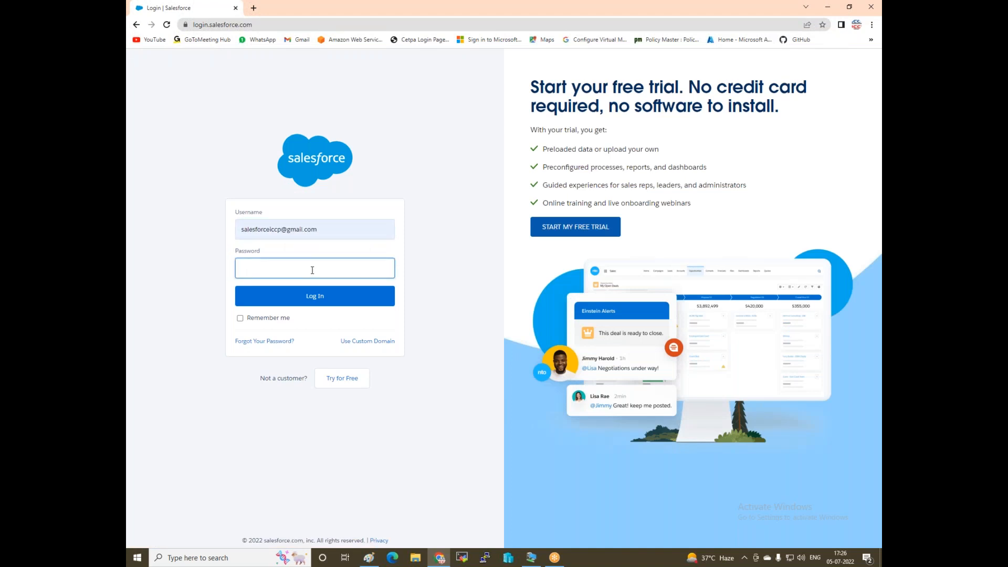
pyautogui.write('••••••••')
pyautogui.press('Return')
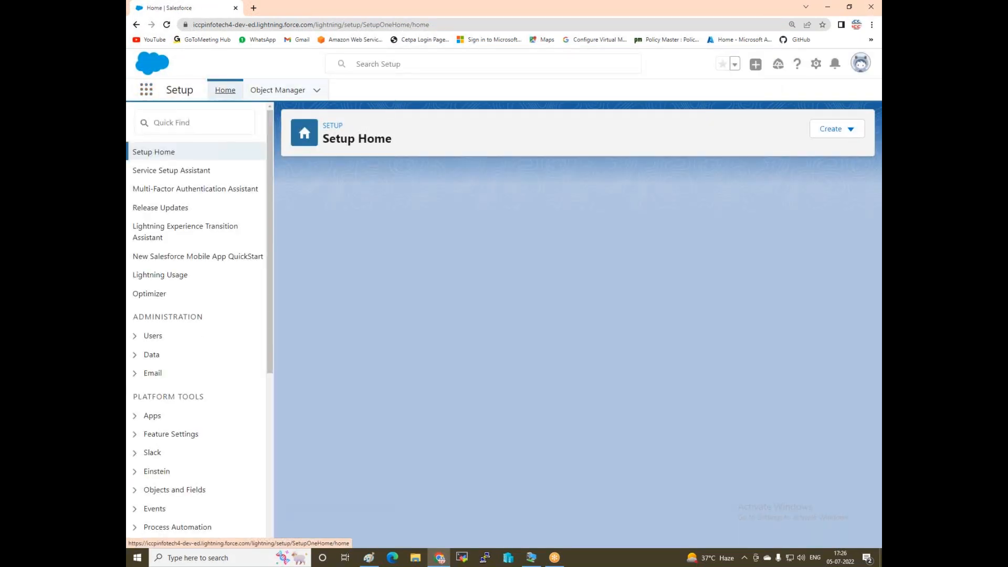
# Search Quick Find for 'app' and open the App Manager page.
pyautogui.click(163, 118)
pyautogui.write('a')
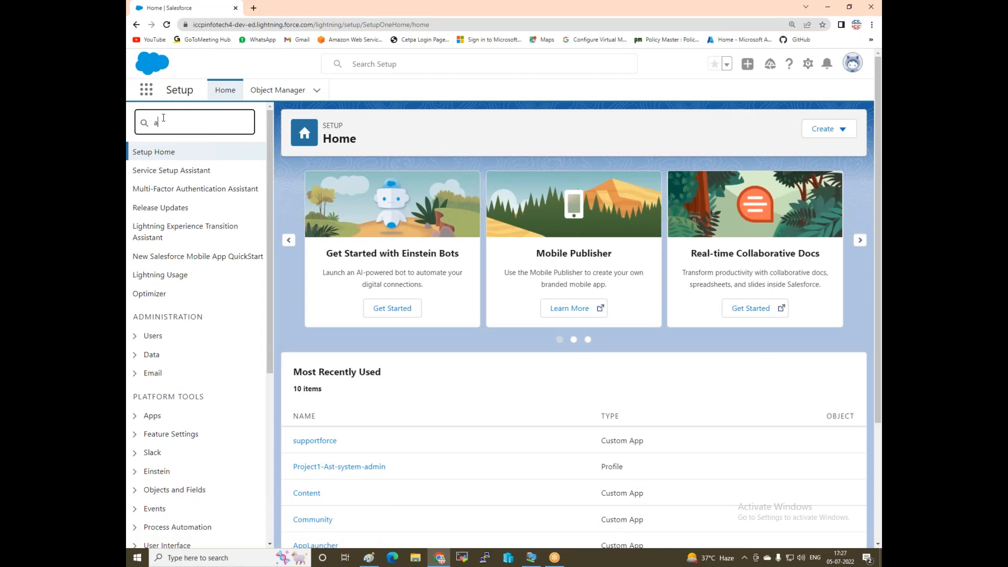
pyautogui.write('pp')
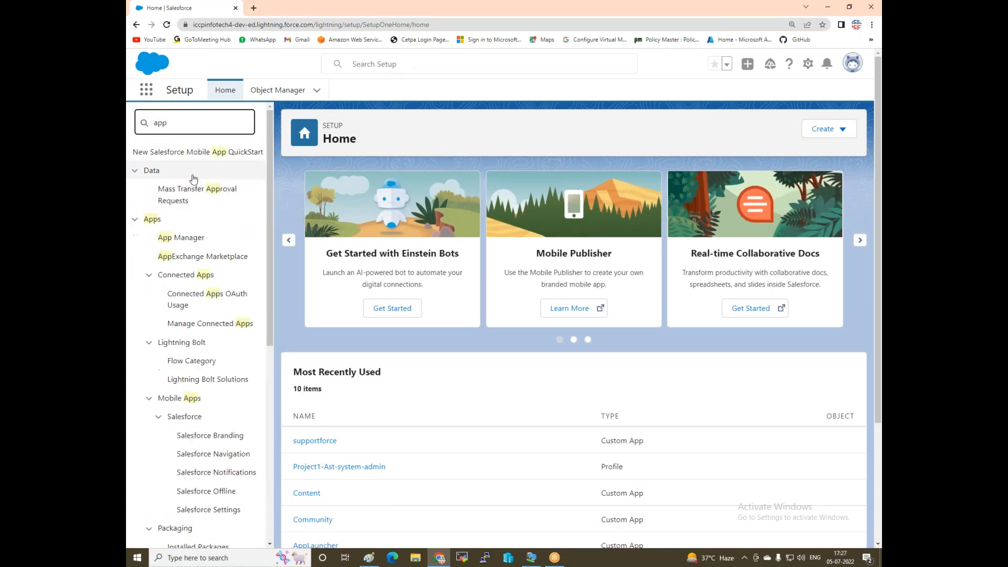
pyautogui.click(181, 238)
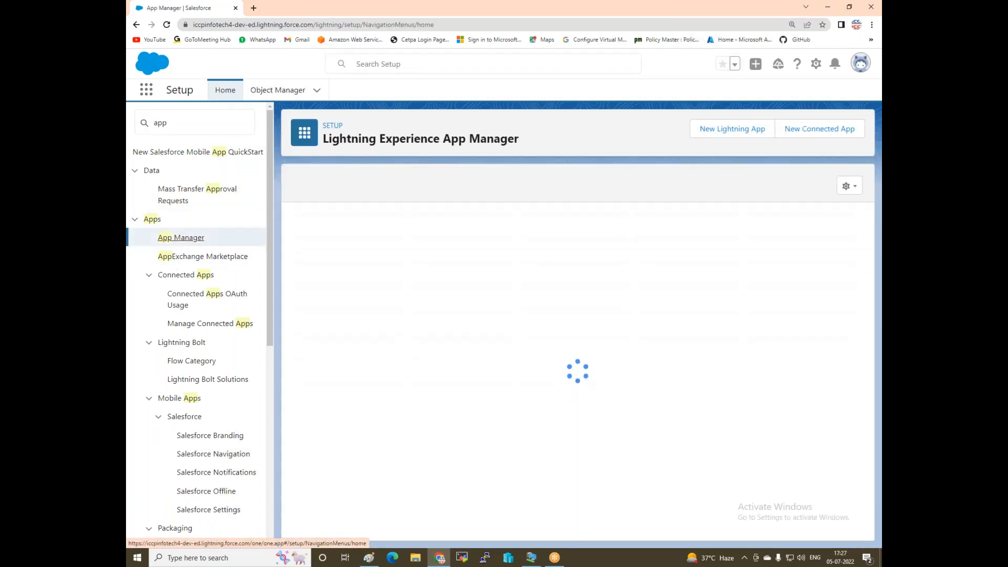
# Start a new Lightning app named 'My-Hotels' with developer name MyHotels.
pyautogui.click(728, 131)
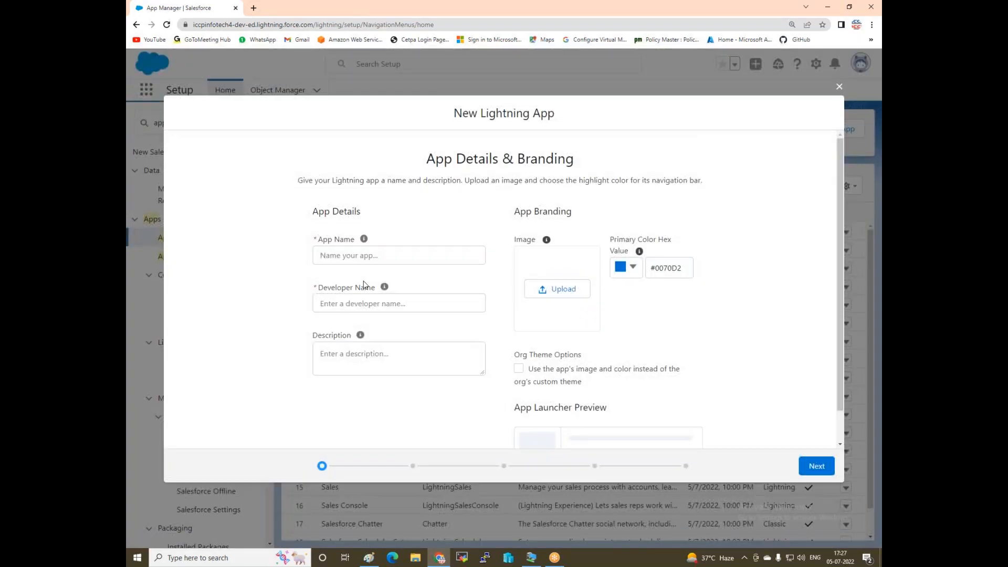
pyautogui.click(354, 255)
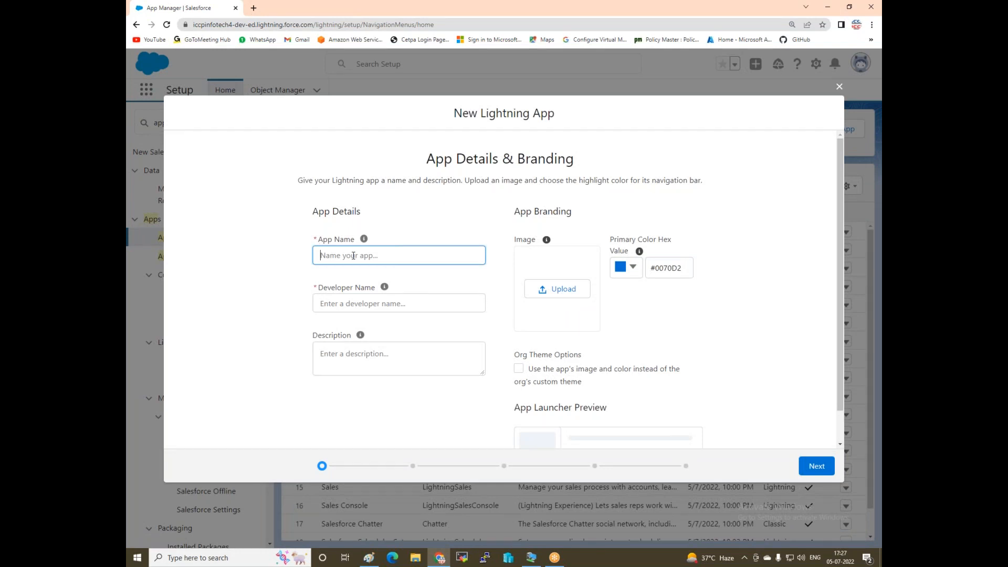
pyautogui.write('Hotelm')
pyautogui.write('anagem')
pyautogui.press('BackSpace')
pyautogui.press('BackSpace')
pyautogui.press('BackSpace')
pyautogui.press('BackSpace')
pyautogui.press('BackSpace')
pyautogui.press('BackSpace')
pyautogui.press('BackSpace')
pyautogui.press('BackSpace')
pyautogui.press('BackSpace')
pyautogui.press('BackSpace')
pyautogui.press('BackSpace')
pyautogui.press('BackSpace')
pyautogui.write('My-Hote')
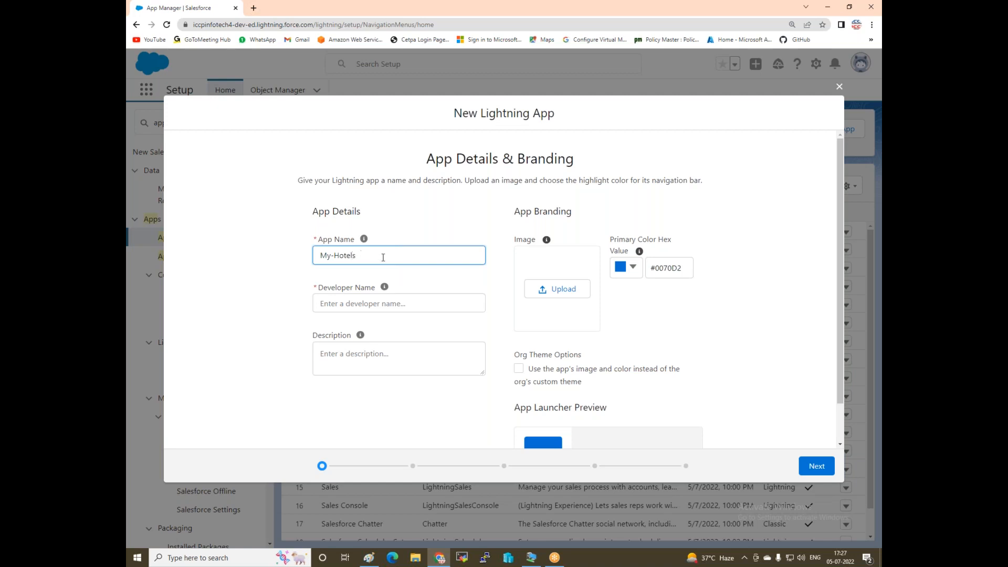
pyautogui.write('ls')
pyautogui.click(326, 303)
# Describe the app as 'Books Rooms in MY Hotels 50 % Dis' and begin uploading an image.
pyautogui.click(336, 357)
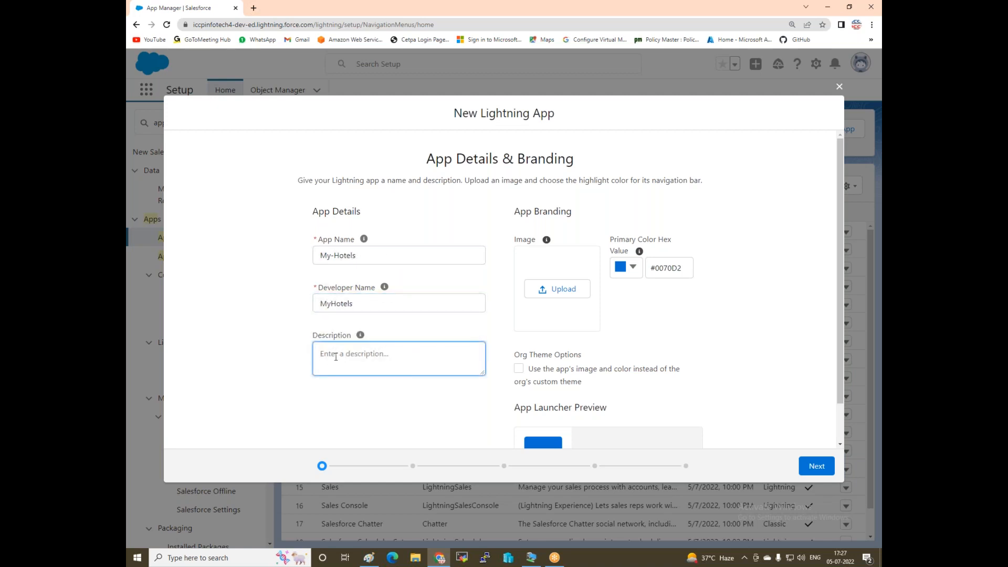
pyautogui.write('Books Rooms in MY Hotels 50 % Dic')
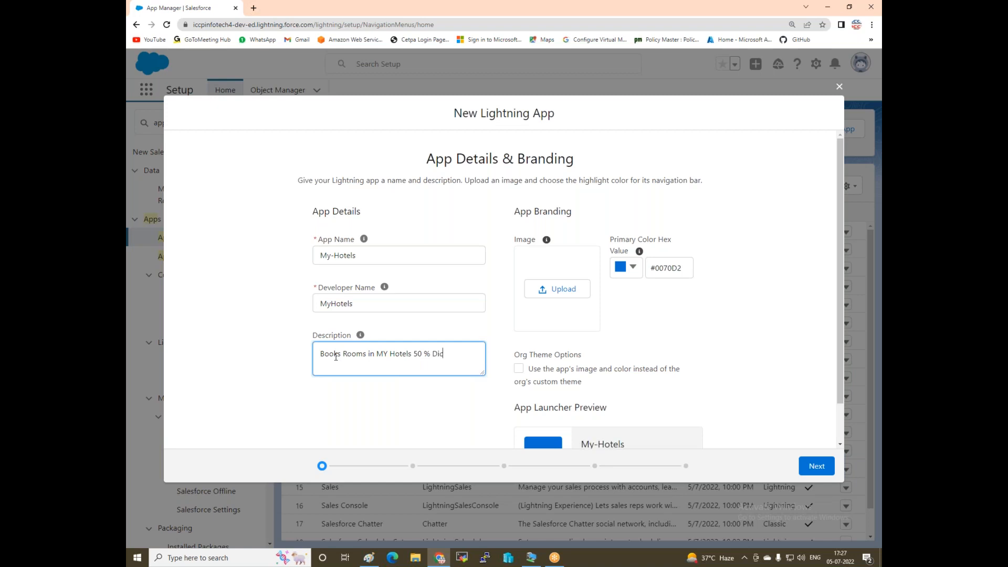
pyautogui.press('BackSpace')
pyautogui.write('sco')
pyautogui.press('BackSpace')
pyautogui.click(547, 292)
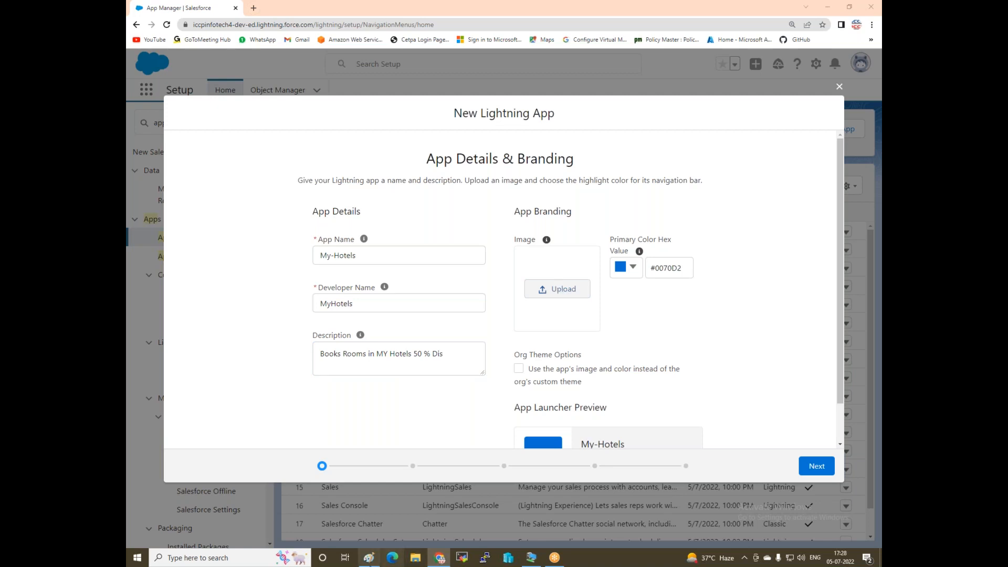
pyautogui.moveTo(372, 562)
pyautogui.moveTo(377, 558)
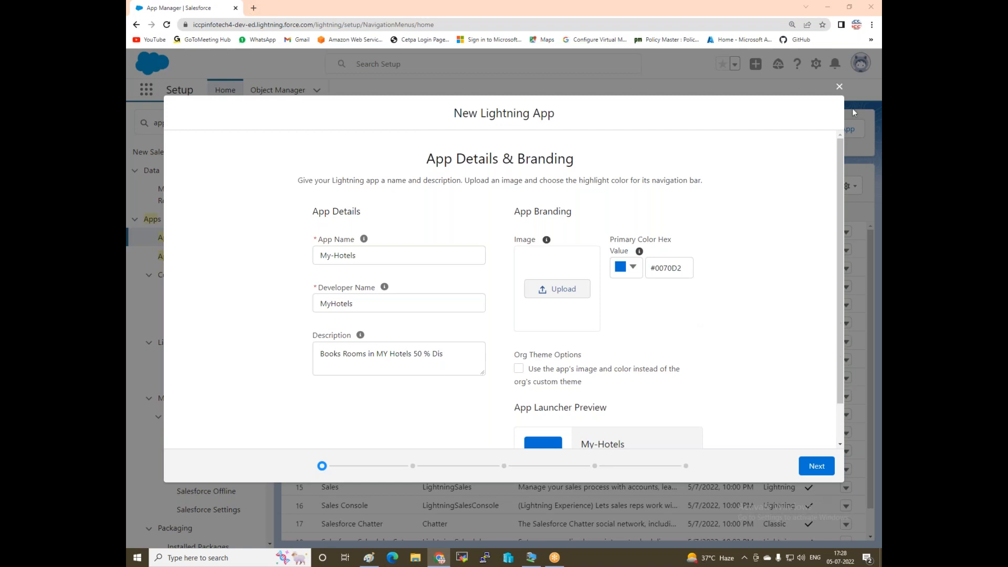
# End Google Chrome in Task Manager, close Task Manager, and launch Microsoft Edge.
pyautogui.rightClick(583, 558)
pyautogui.click(616, 507)
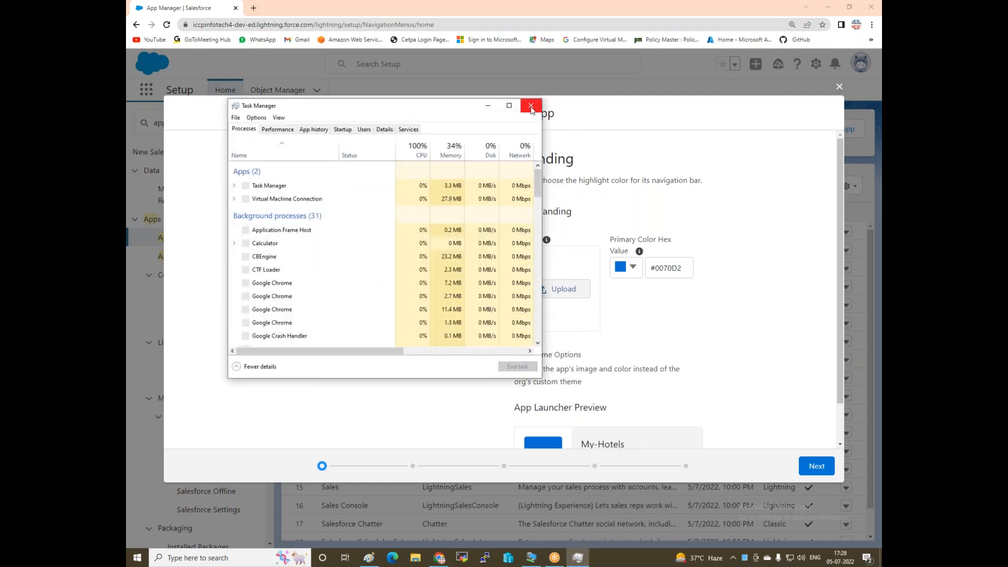
pyautogui.click(531, 105)
pyautogui.rightClick(618, 565)
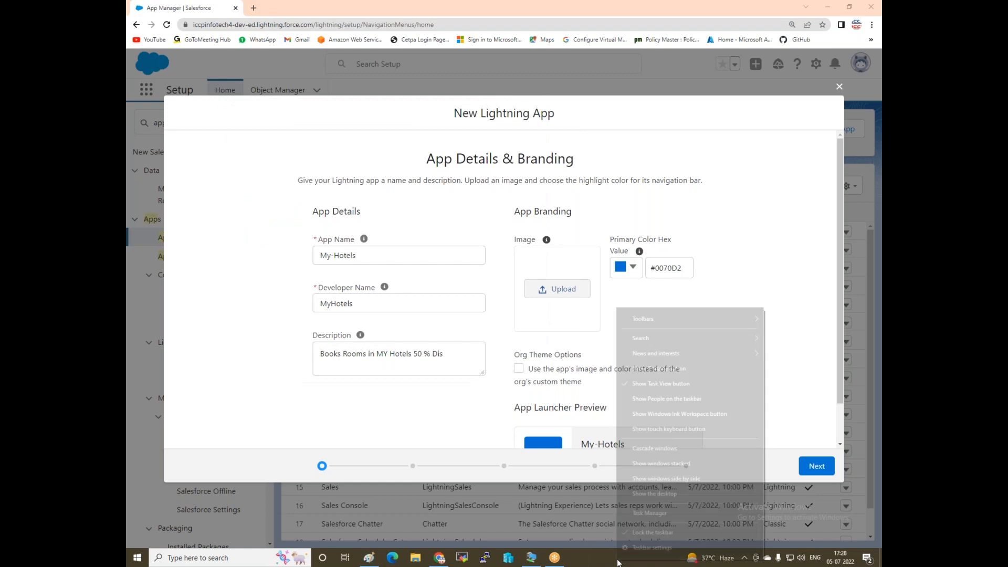
pyautogui.click(647, 512)
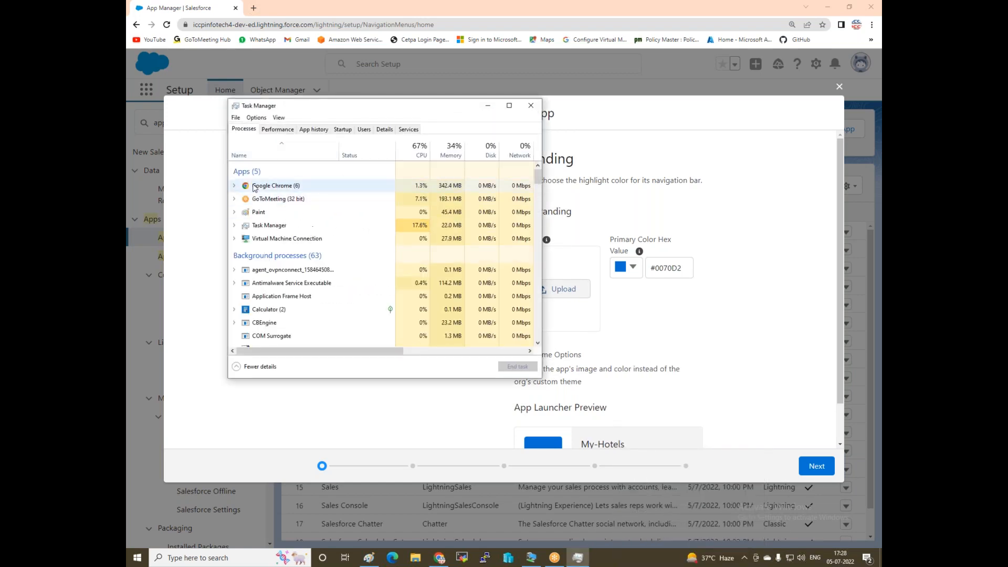
pyautogui.click(268, 186)
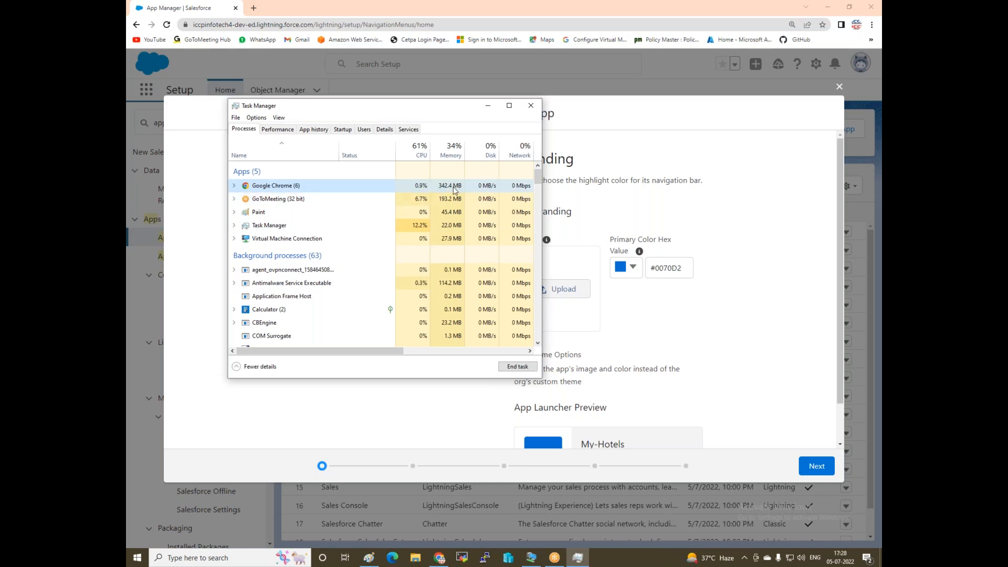
pyautogui.click(518, 367)
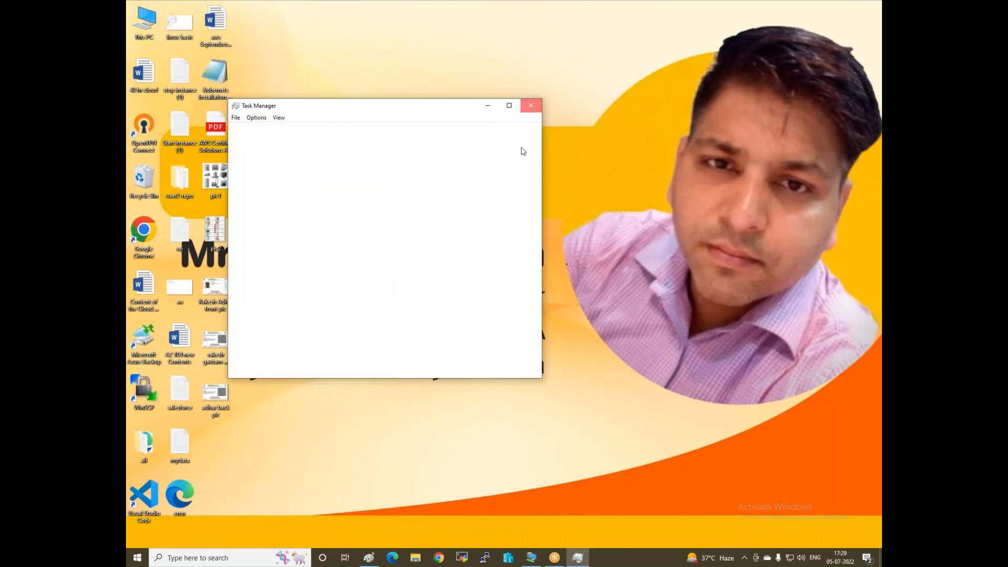
pyautogui.click(531, 105)
pyautogui.click(392, 558)
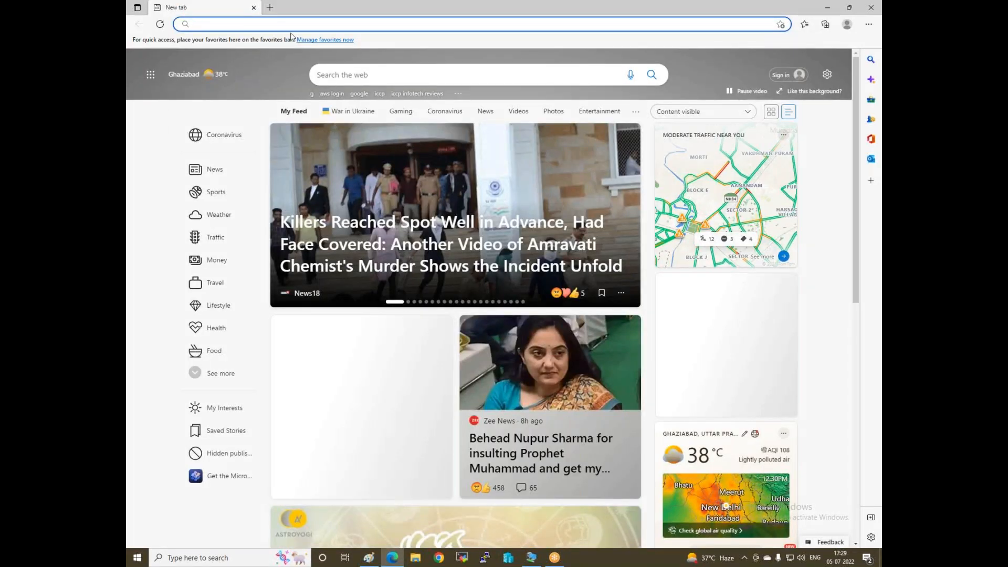
# Go to the Salesforce login page in Edge and sign in with the username.
pyautogui.click(334, 21)
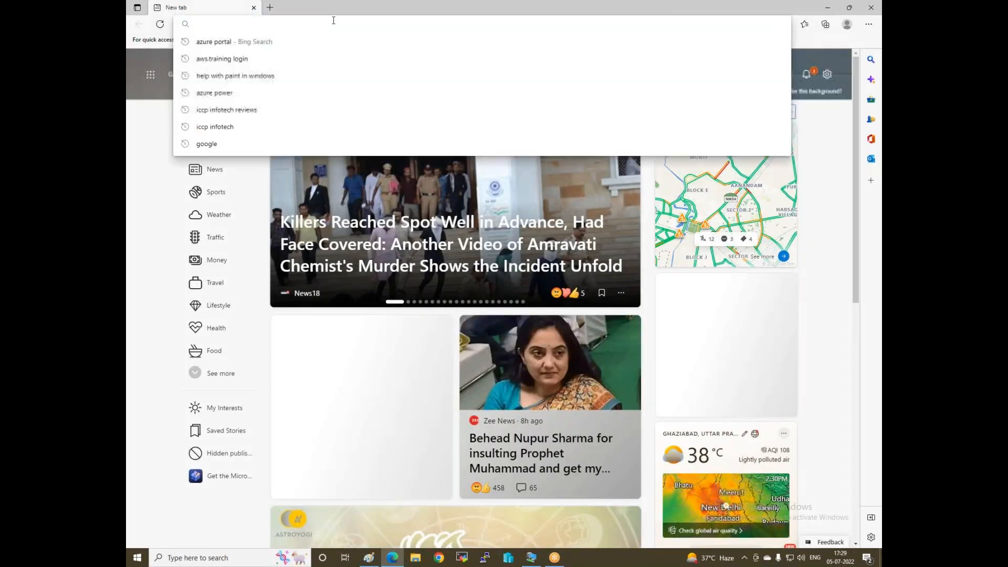
pyautogui.write('lo')
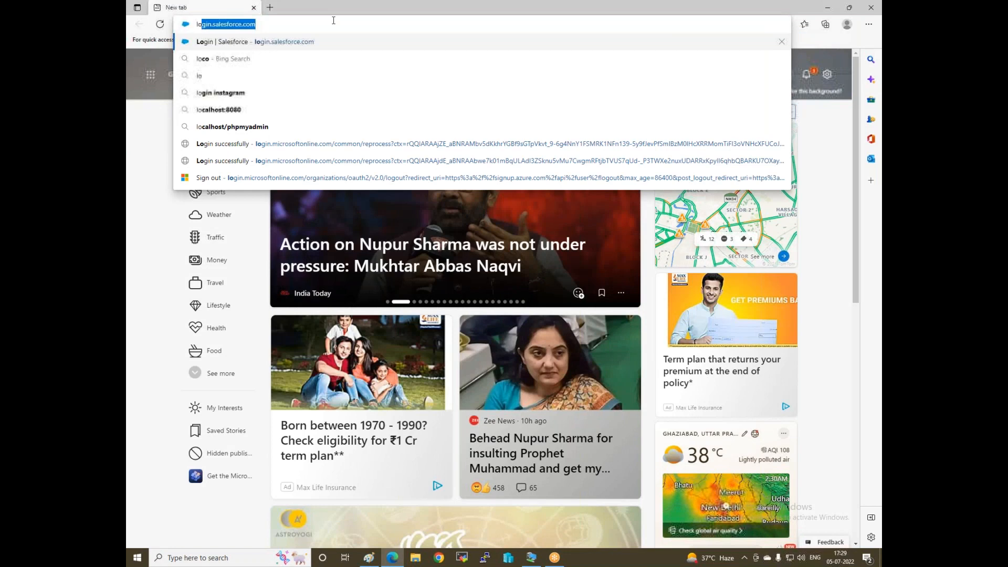
pyautogui.press('Return')
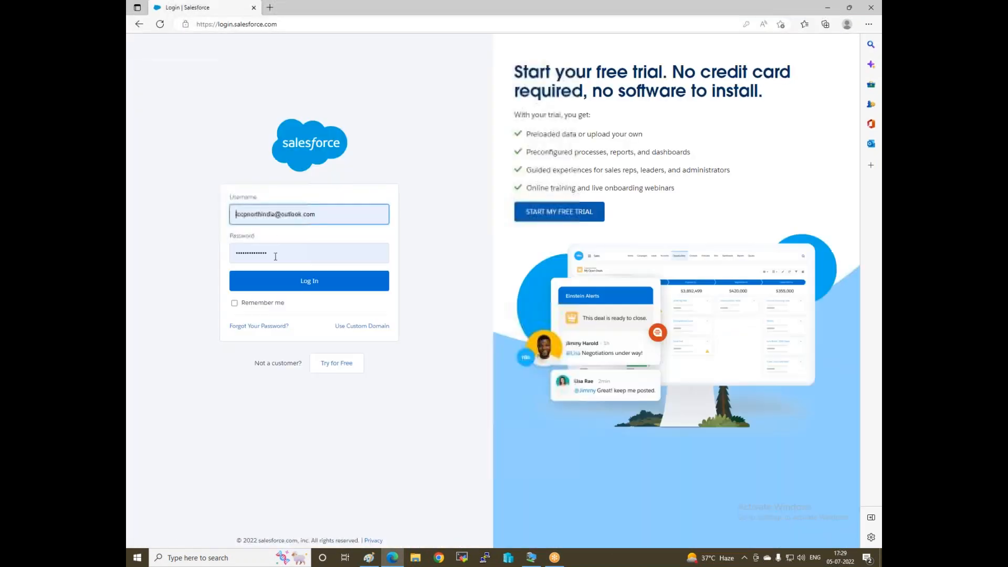
pyautogui.click(318, 210)
pyautogui.write('sa')
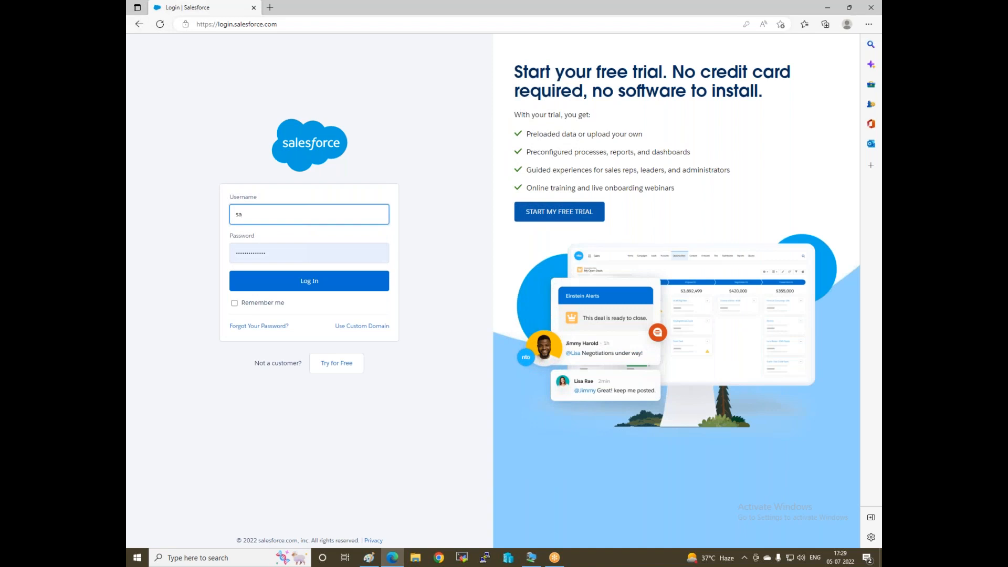
pyautogui.press('BackSpace')
pyautogui.press('BackSpace')
pyautogui.write('s')
pyautogui.press('BackSpace')
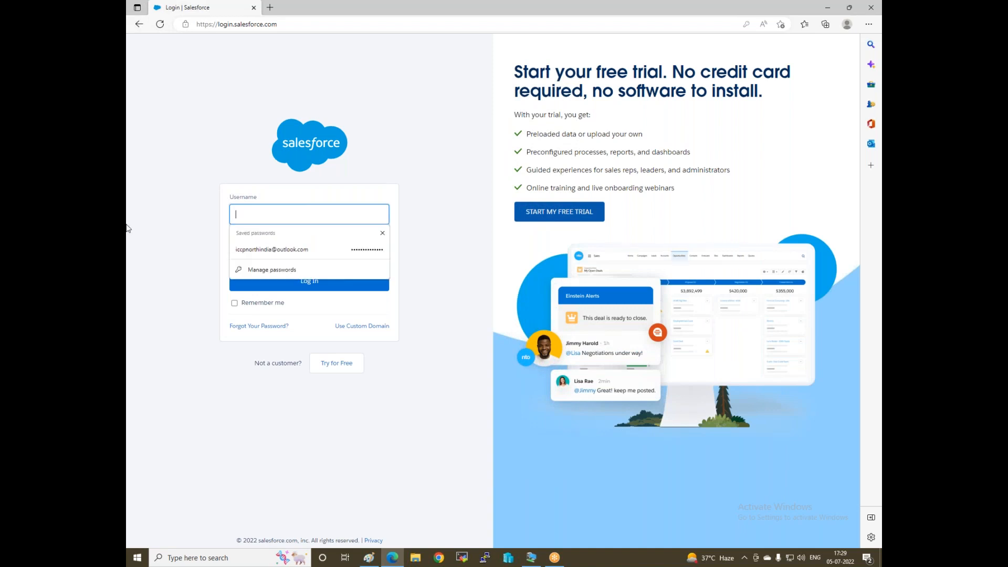
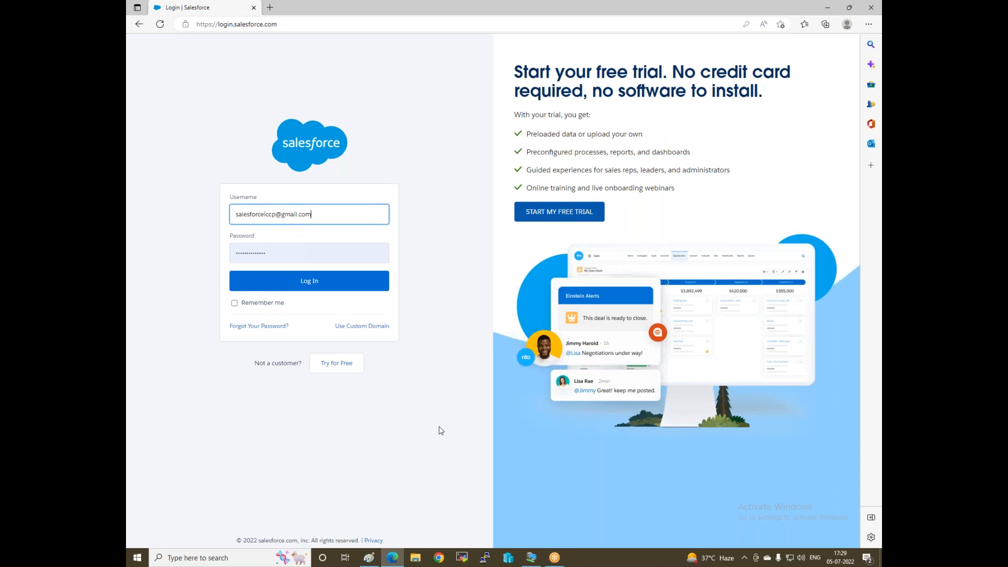
pyautogui.press('Return')
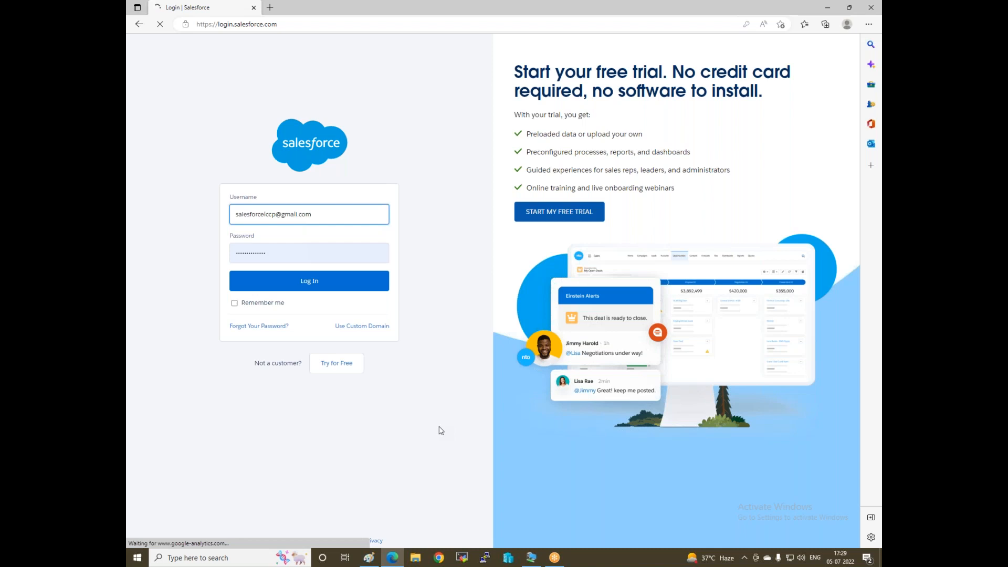
# Decline saving the password, go back to the login page, and launch Chrome.
pyautogui.click(784, 39)
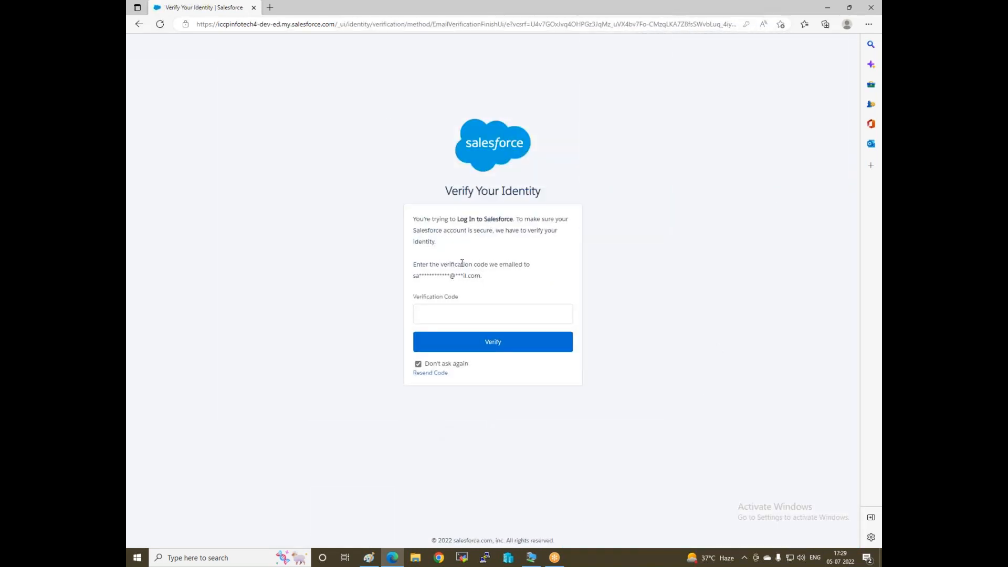
pyautogui.click(140, 26)
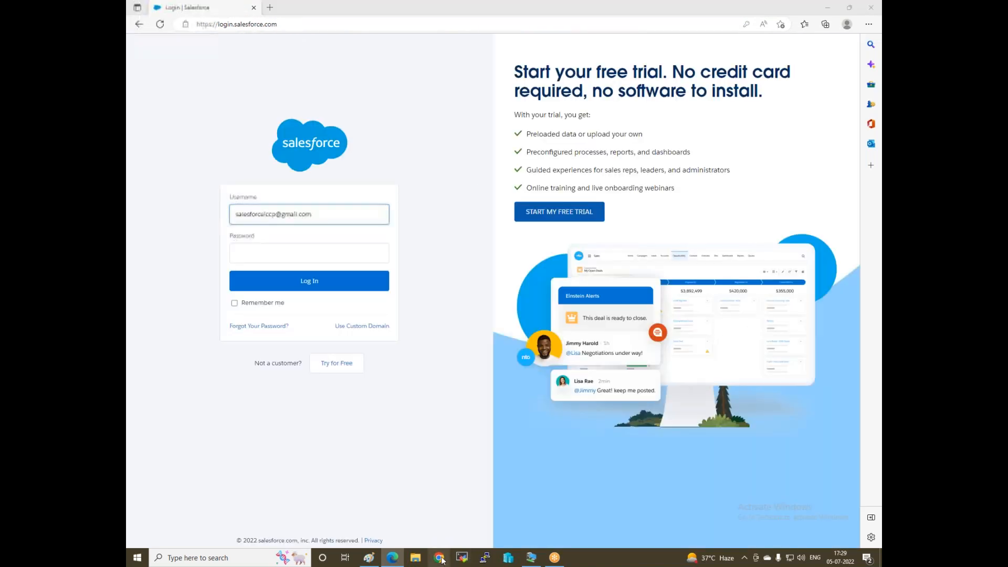
pyautogui.click(440, 557)
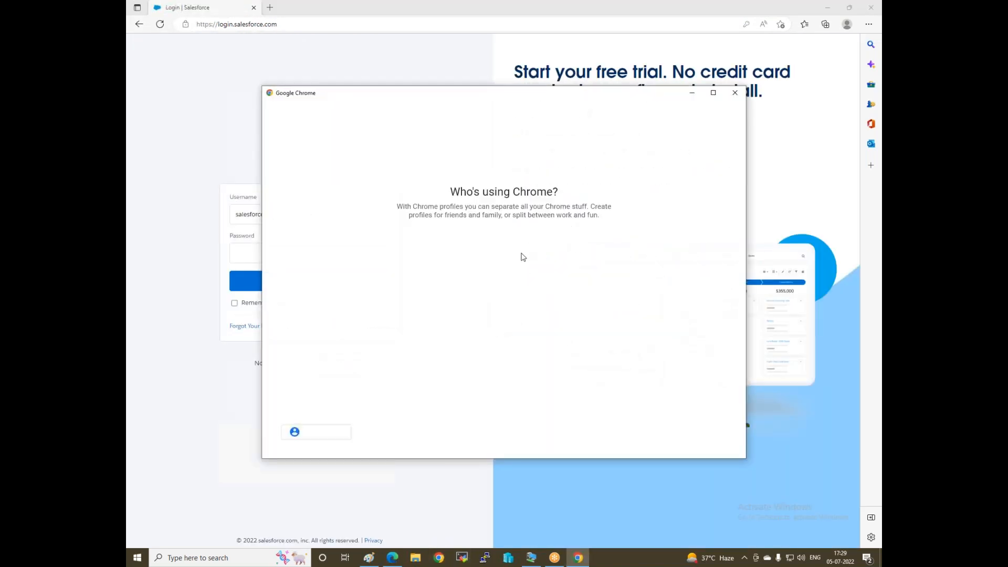
# Restore the previous Salesforce pages in Chrome and start a new Lightning app.
pyautogui.click(512, 305)
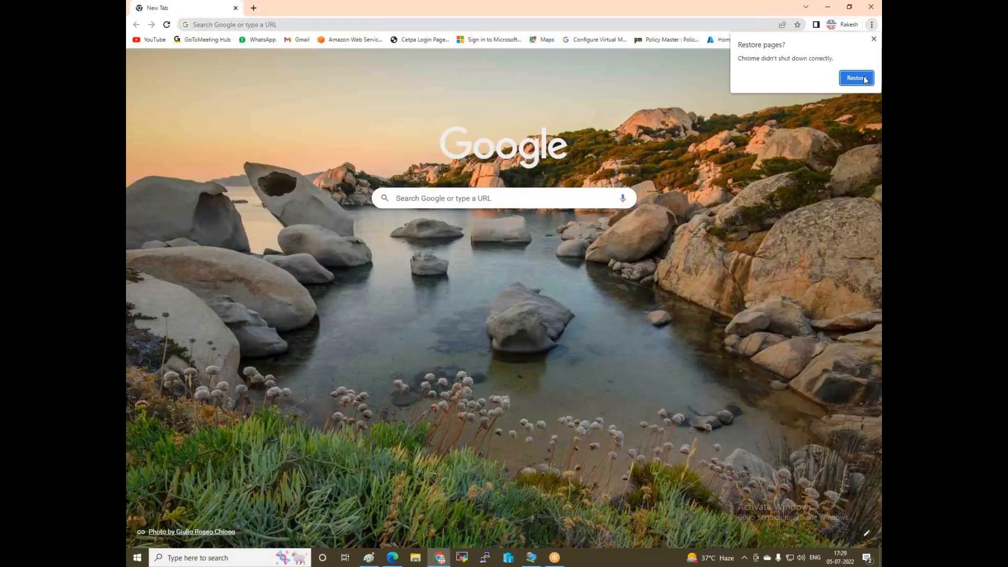
pyautogui.click(855, 78)
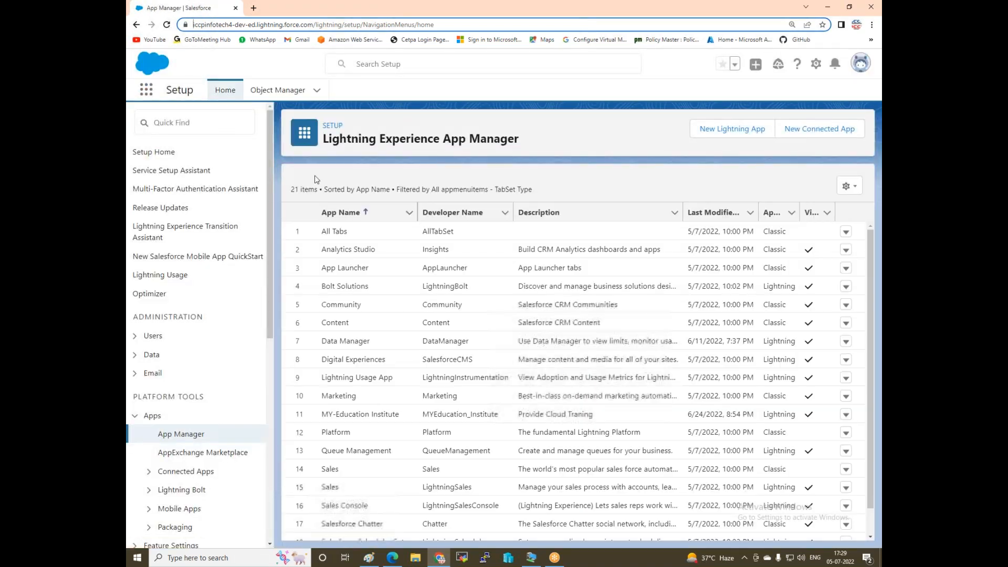
pyautogui.click(747, 137)
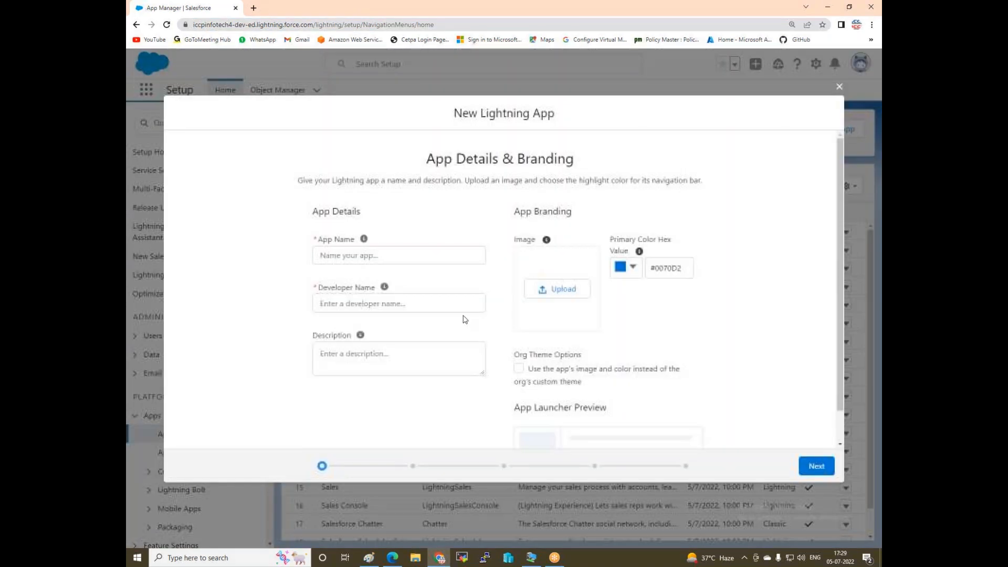
# Name the app my-Hotels with developer name myHotels and description 'book now'.
pyautogui.click(389, 250)
pyautogui.write('my-Hotels')
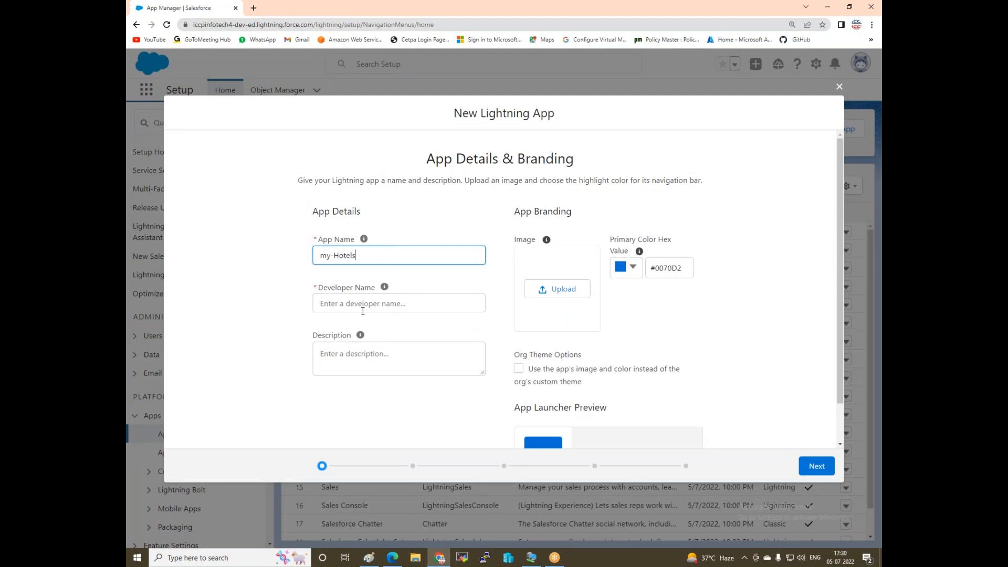
pyautogui.click(363, 311)
pyautogui.click(357, 362)
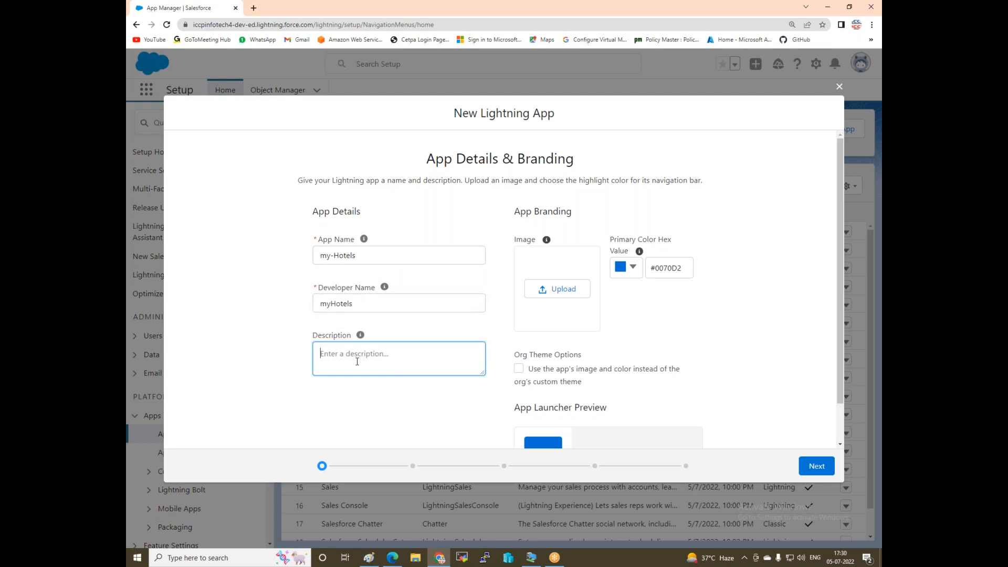
pyautogui.write('book now')
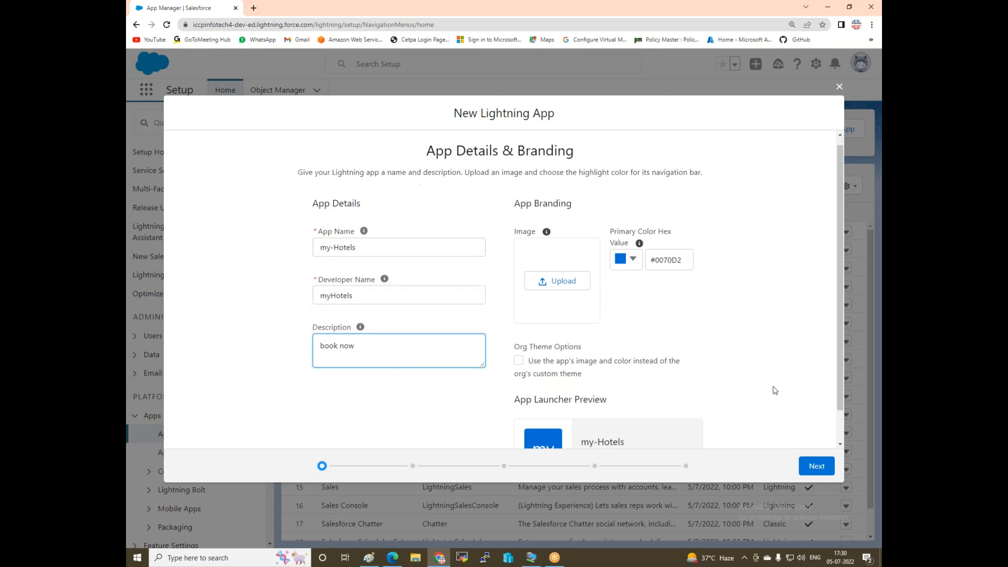
pyautogui.scroll(-1, 773, 389)
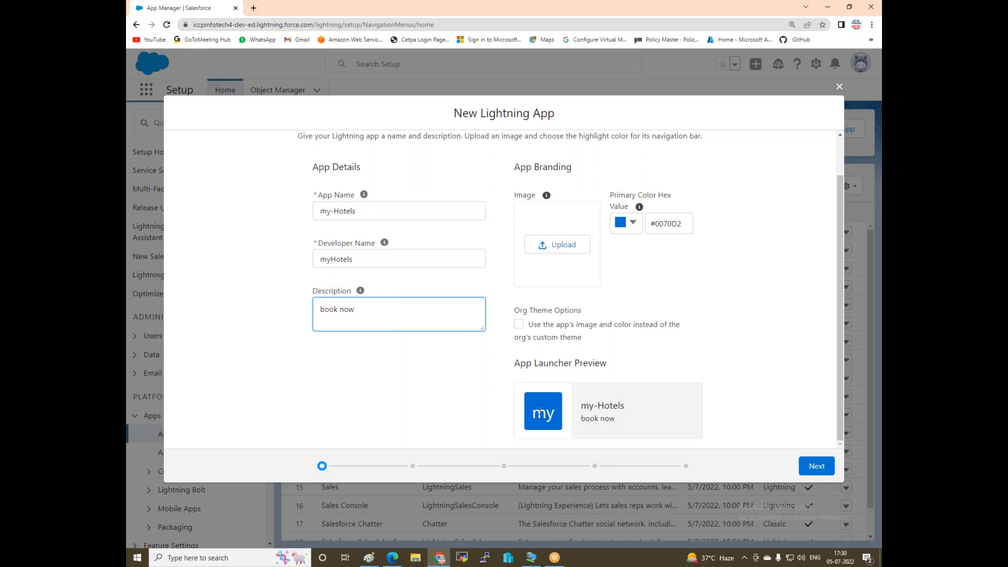
# Set the app's primary colour to red #DE2A2A and continue to App Options.
pyautogui.click(628, 222)
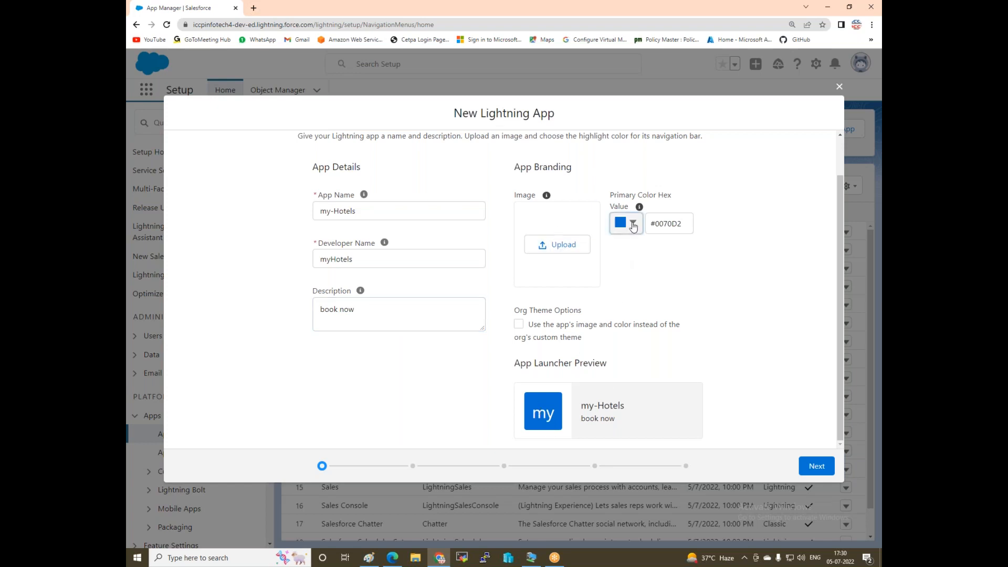
pyautogui.click(650, 303)
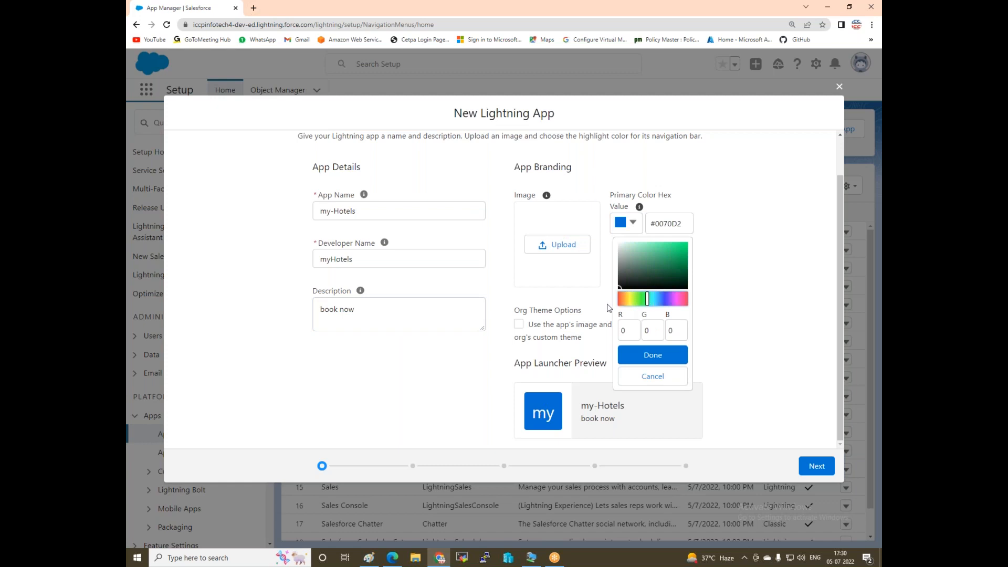
pyautogui.click(652, 355)
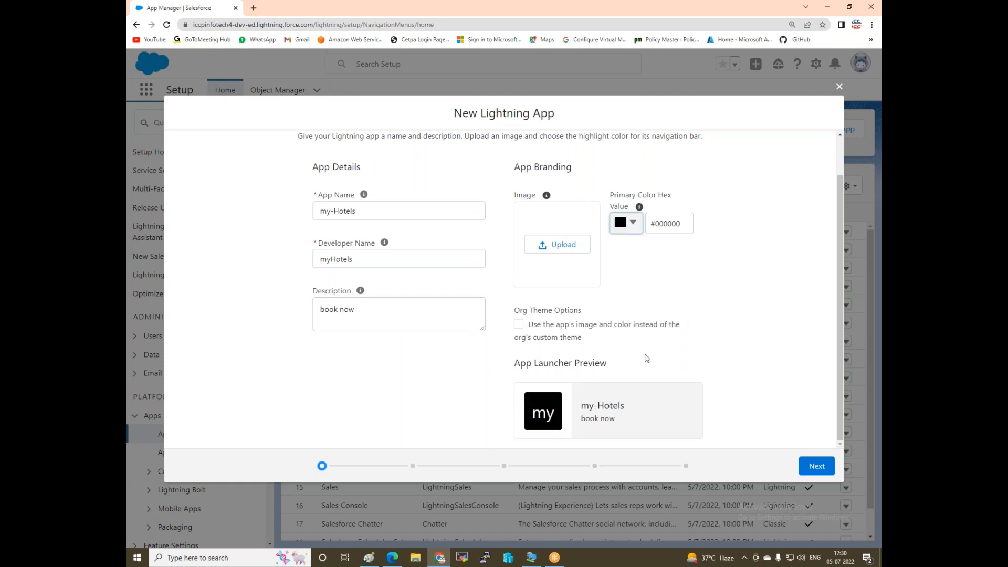
pyautogui.click(632, 223)
pyautogui.click(670, 259)
pyautogui.click(677, 253)
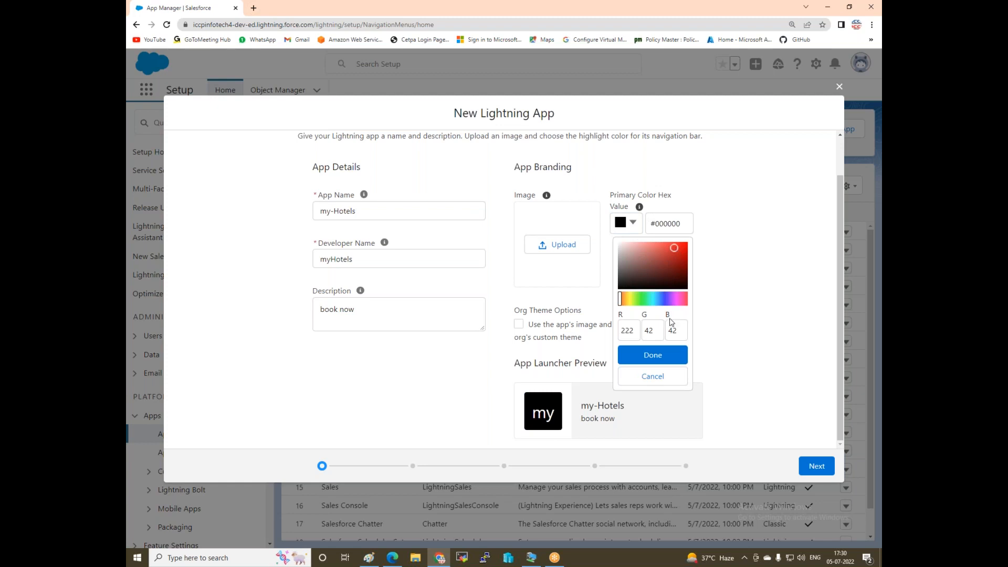
pyautogui.click(652, 355)
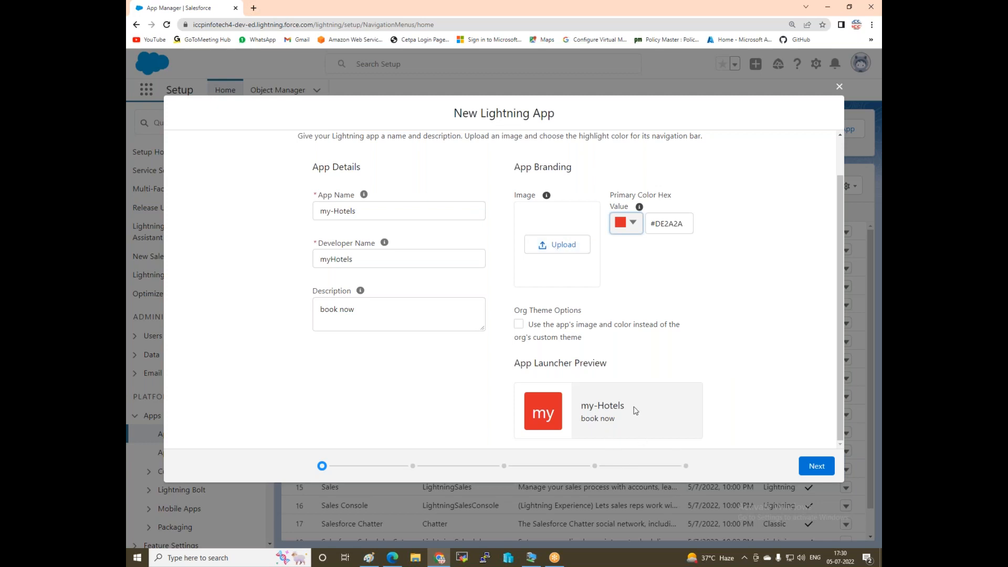
pyautogui.click(822, 465)
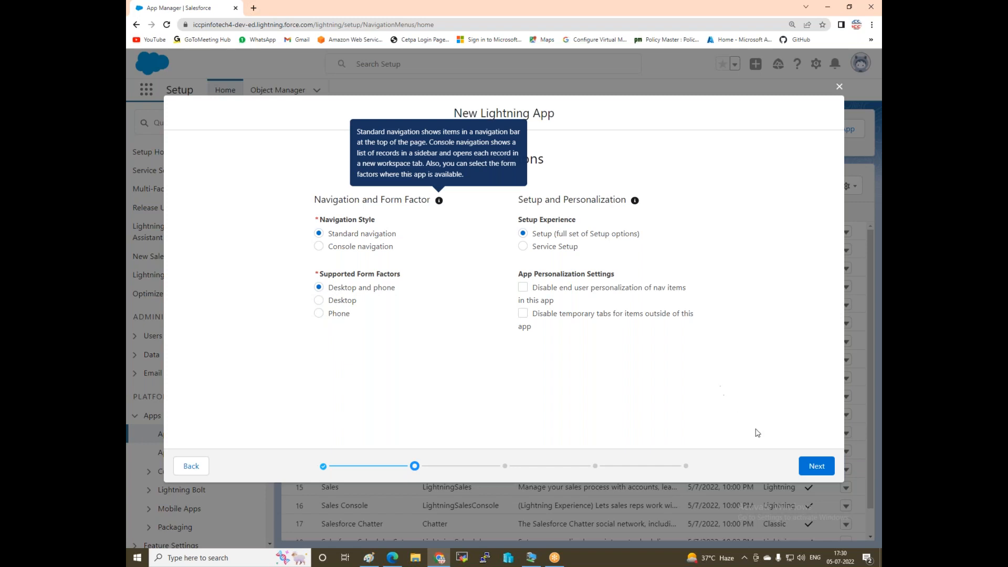
# Skip past App Options and Utility Items to the Navigation Items step.
pyautogui.click(811, 468)
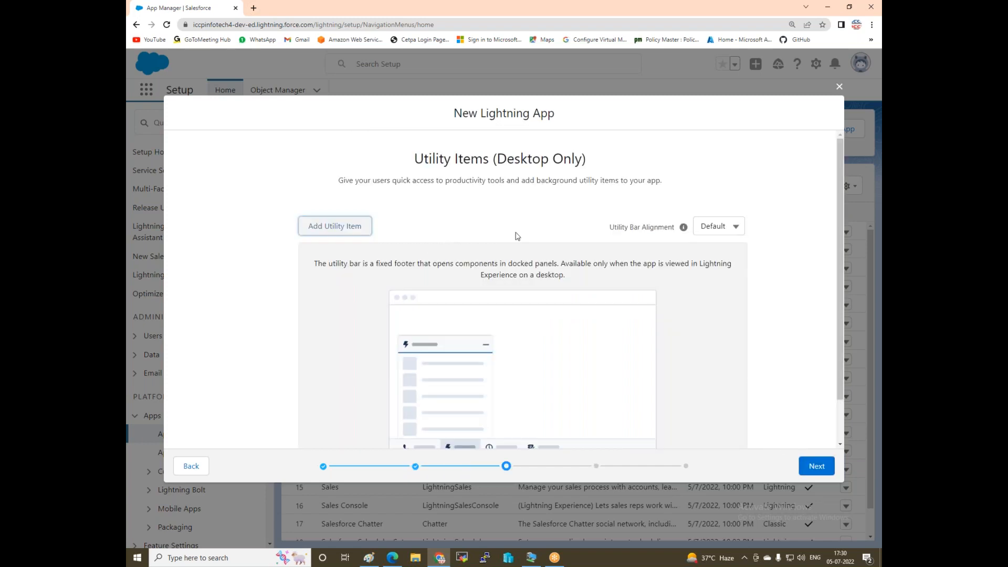
pyautogui.click(820, 466)
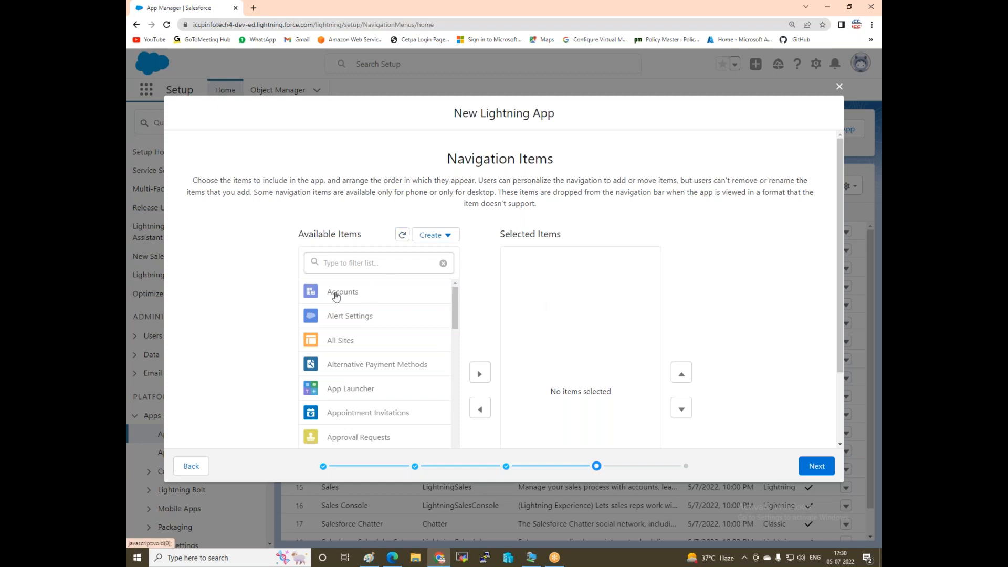
# Add Accounts as a selected navigation item and continue to User Profiles.
pyautogui.scroll(-1, 334, 293)
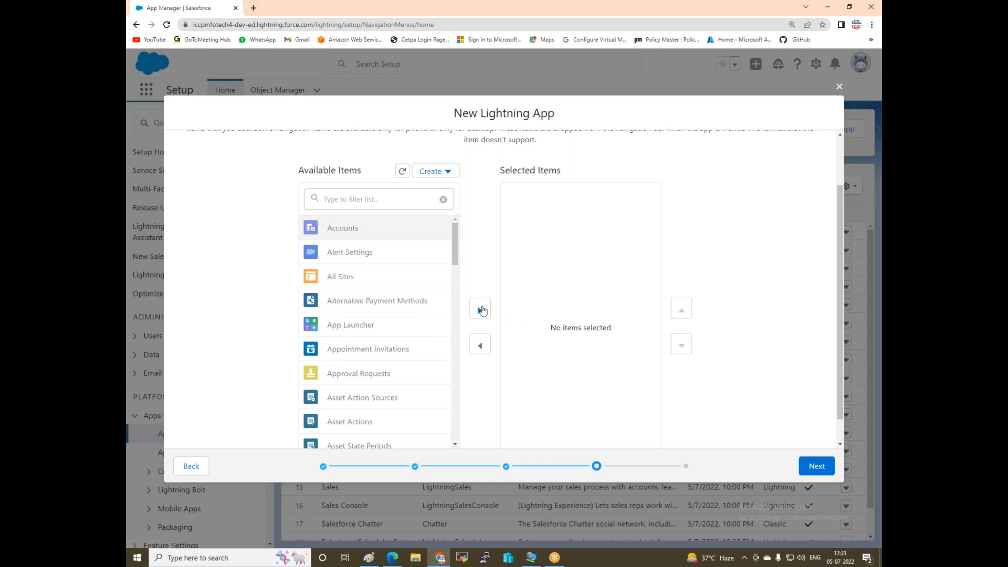
pyautogui.click(480, 310)
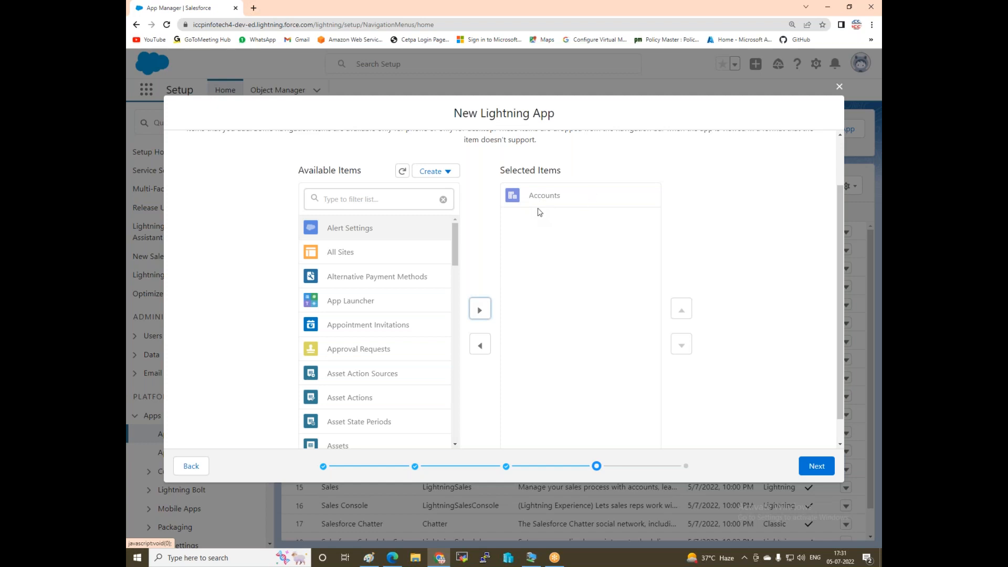
pyautogui.click(815, 465)
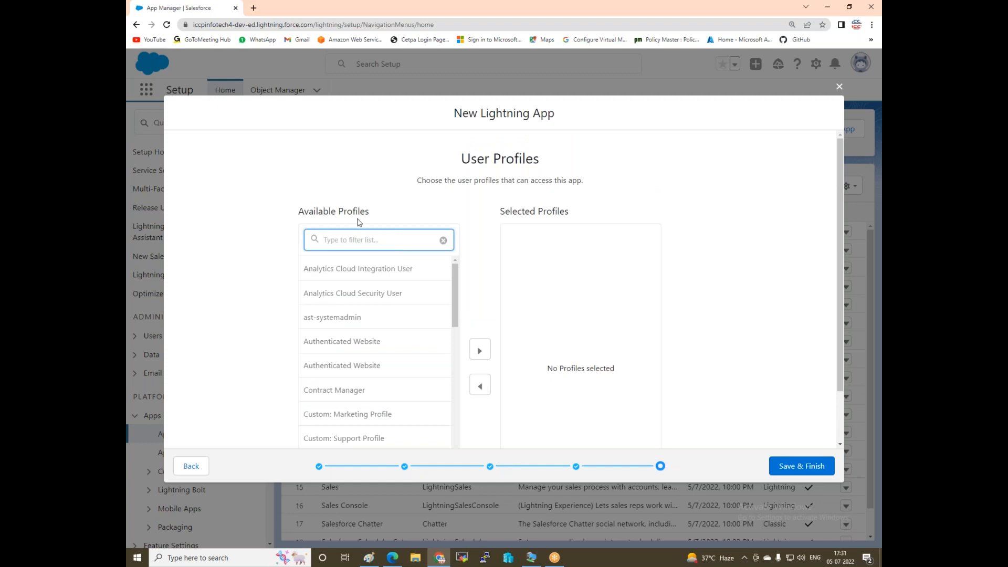
# Give the Project1-Ast-system-admin and System Administrator profiles access, then Save & Finish.
pyautogui.write('pro')
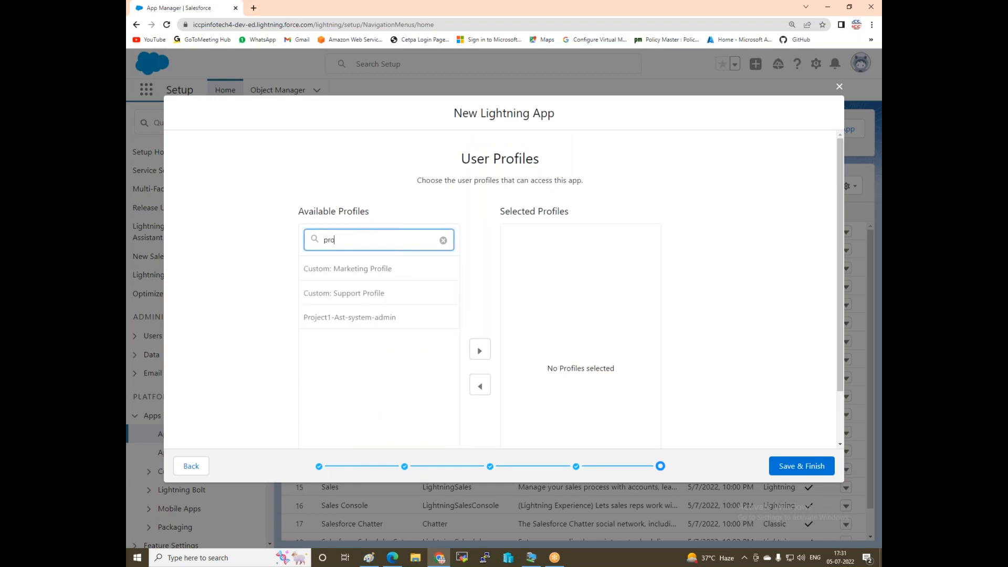
pyautogui.scroll(-1, 394, 322)
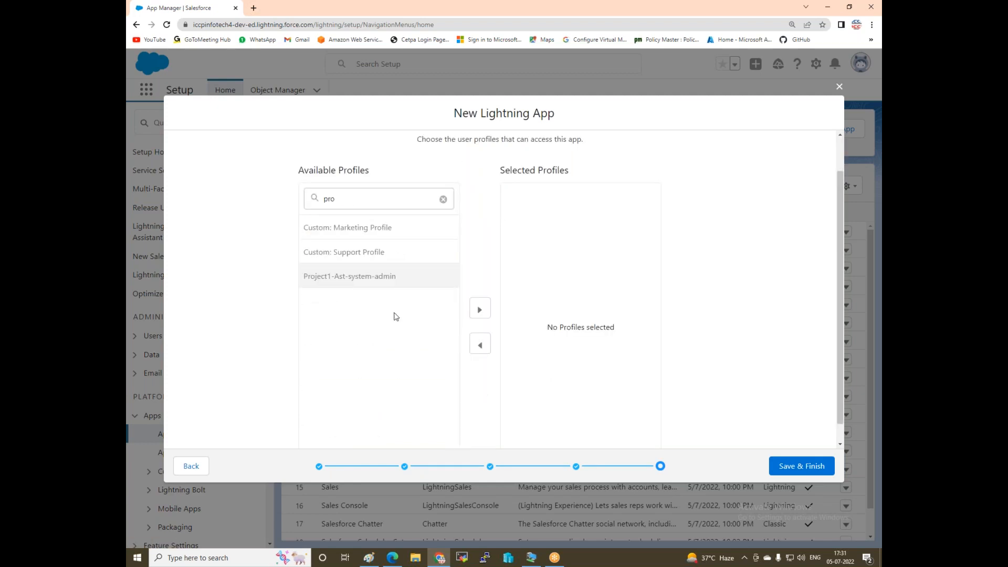
pyautogui.click(480, 310)
pyautogui.click(343, 196)
pyautogui.hotkey('ctrl', 'a')
pyautogui.write('sys')
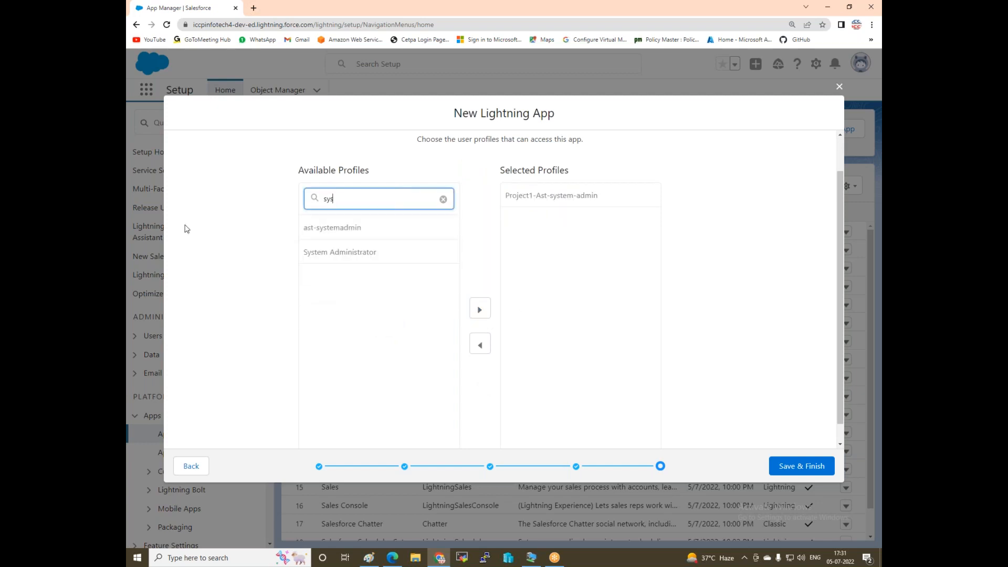
pyautogui.click(368, 257)
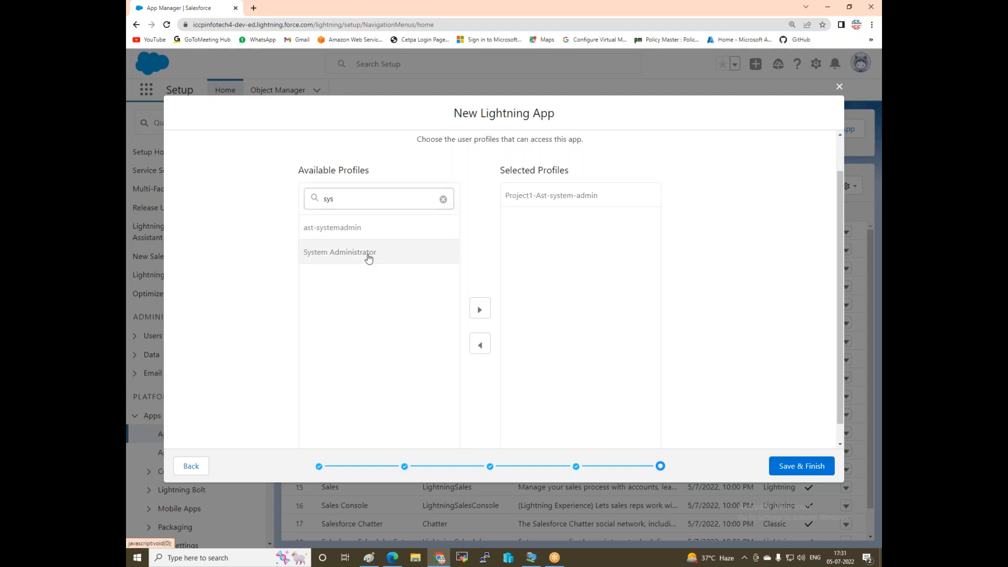
pyautogui.click(479, 309)
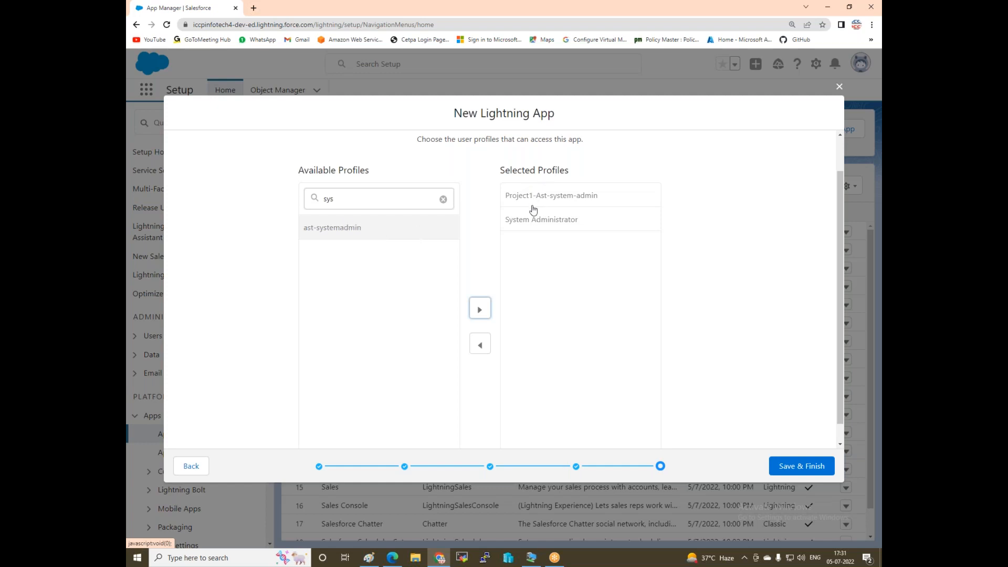
pyautogui.click(797, 467)
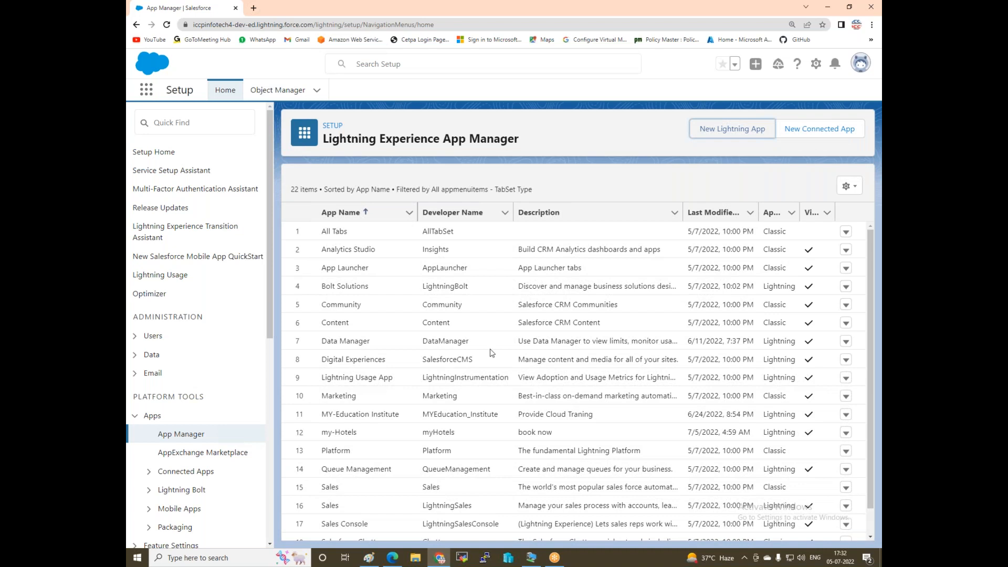
# Dismiss the my-Hotels actions menu unchanged and switch to the Salesforce login in Edge.
pyautogui.scroll(-1, 473, 378)
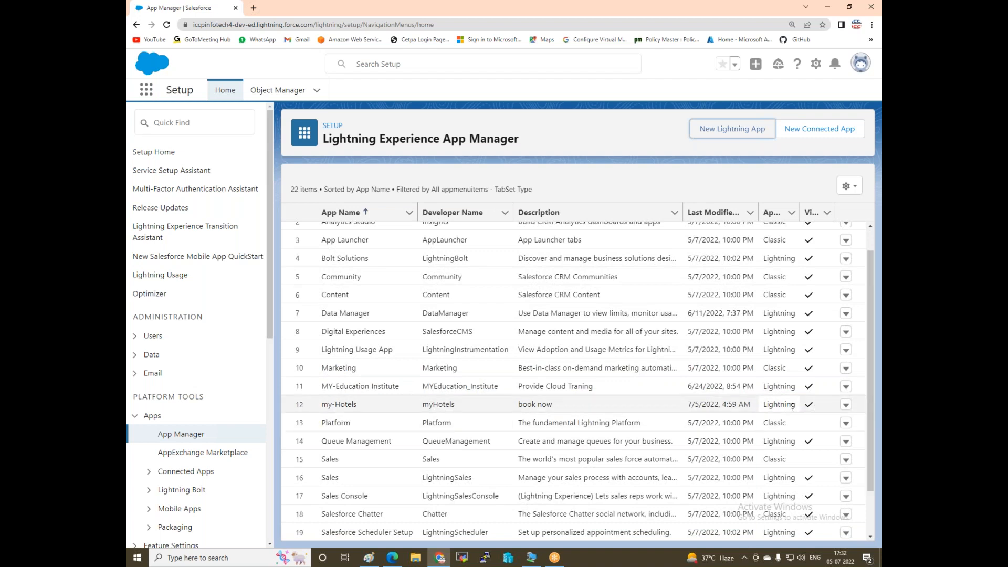
pyautogui.click(845, 406)
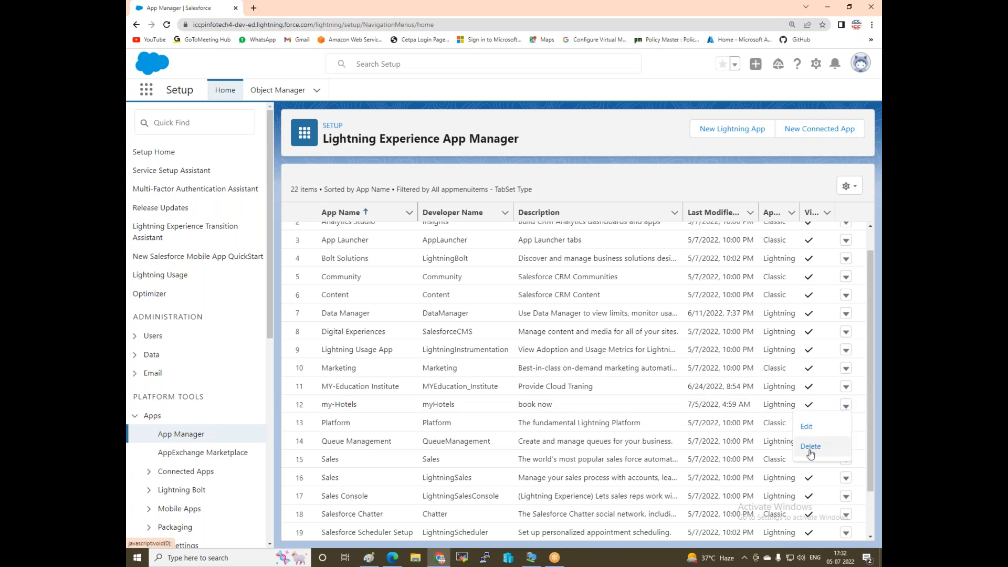
pyautogui.click(618, 86)
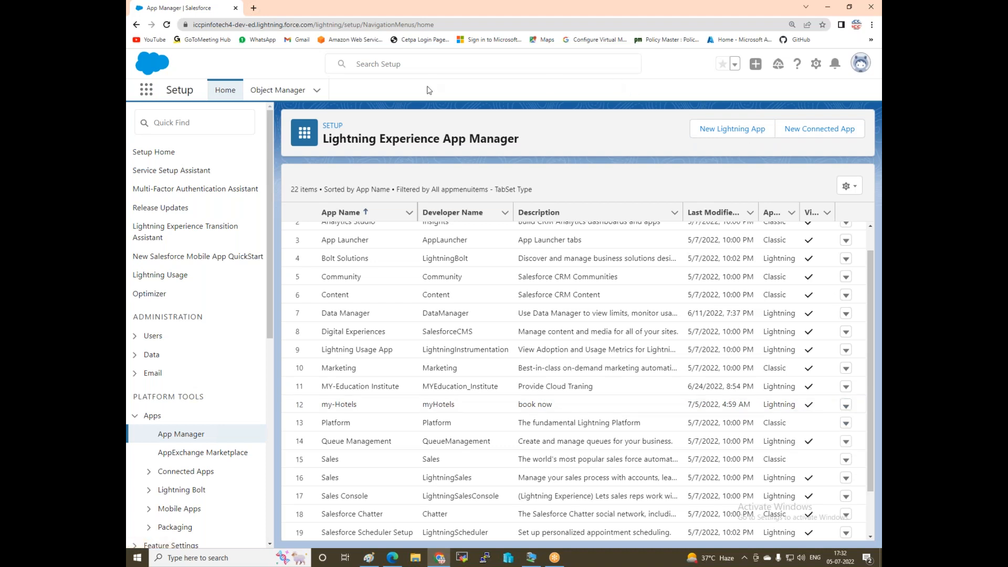
pyautogui.click(392, 559)
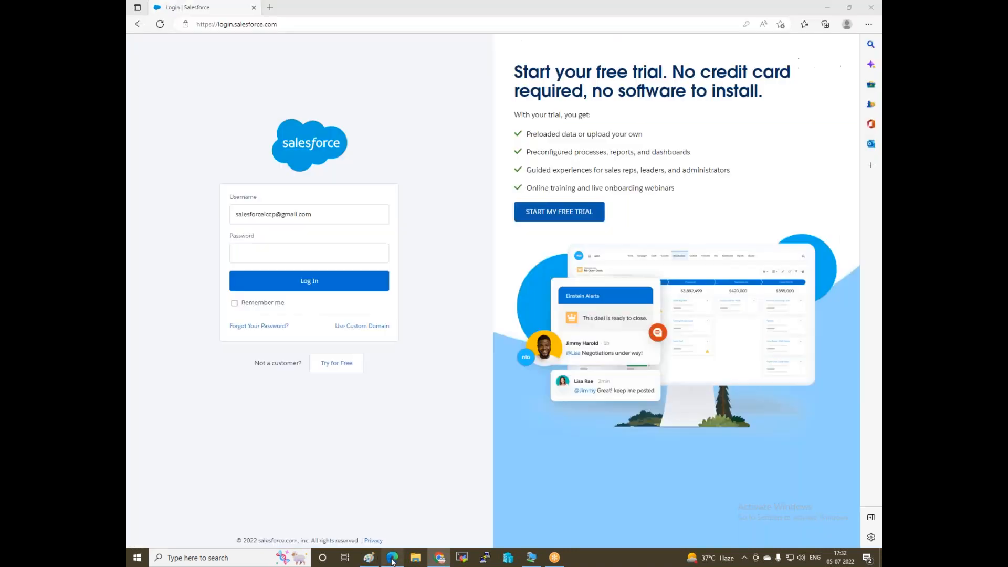
# Log in to Salesforce with the saved credentials and open the App Launcher.
pyautogui.click(309, 213)
pyautogui.click(309, 250)
pyautogui.click(310, 284)
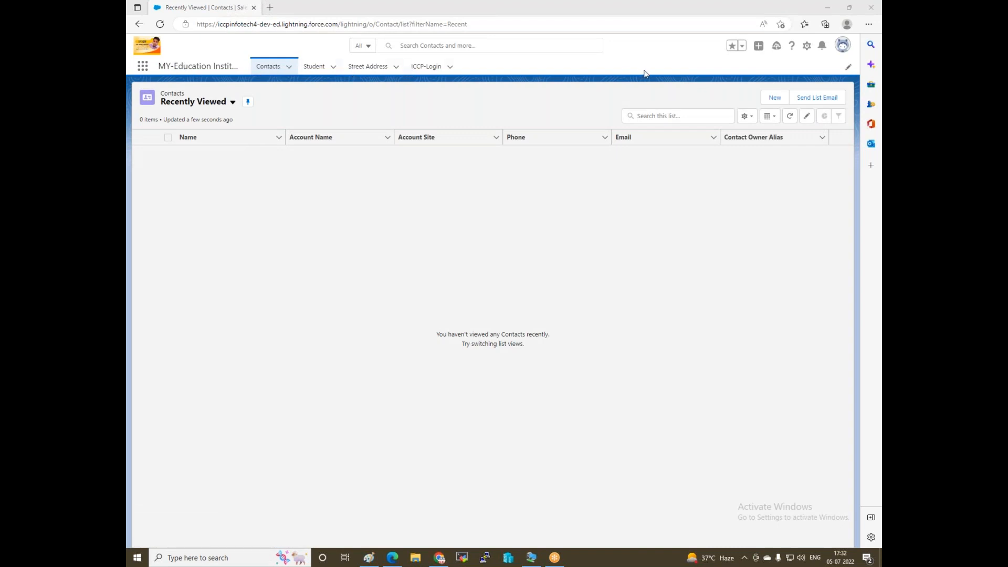
pyautogui.click(142, 66)
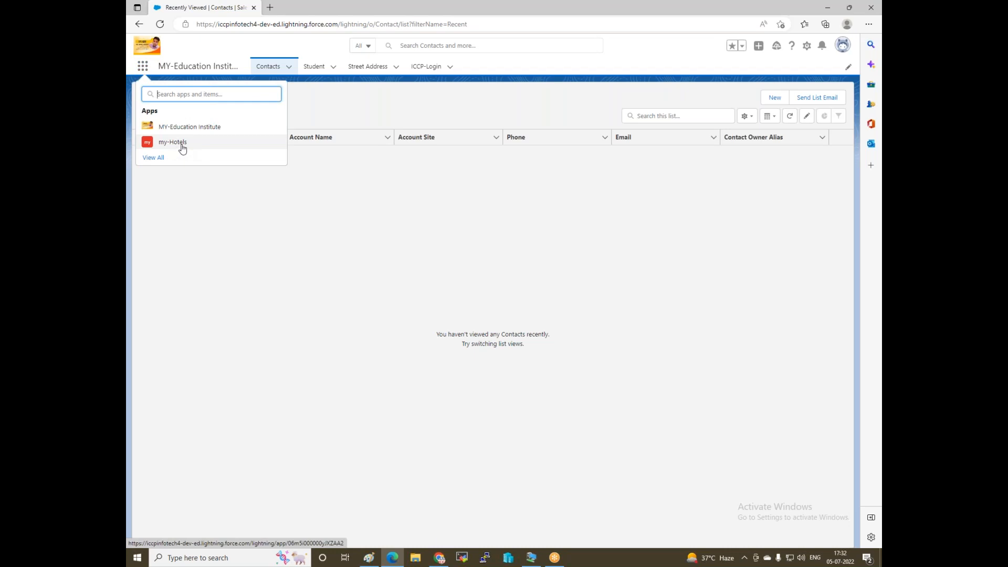
# Open my-Hotels from View All, then return to the Chrome App Manager window.
pyautogui.click(158, 158)
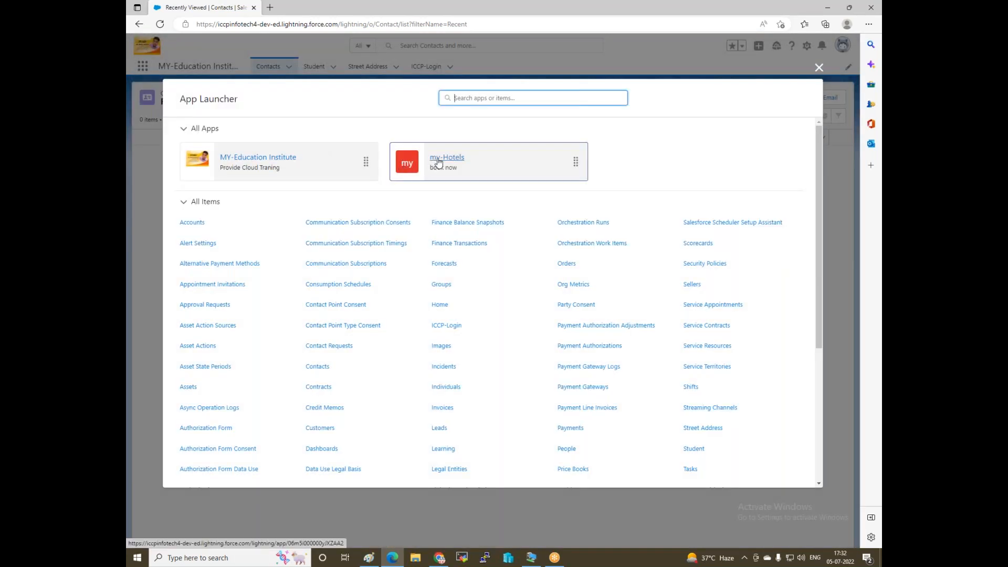
pyautogui.click(465, 158)
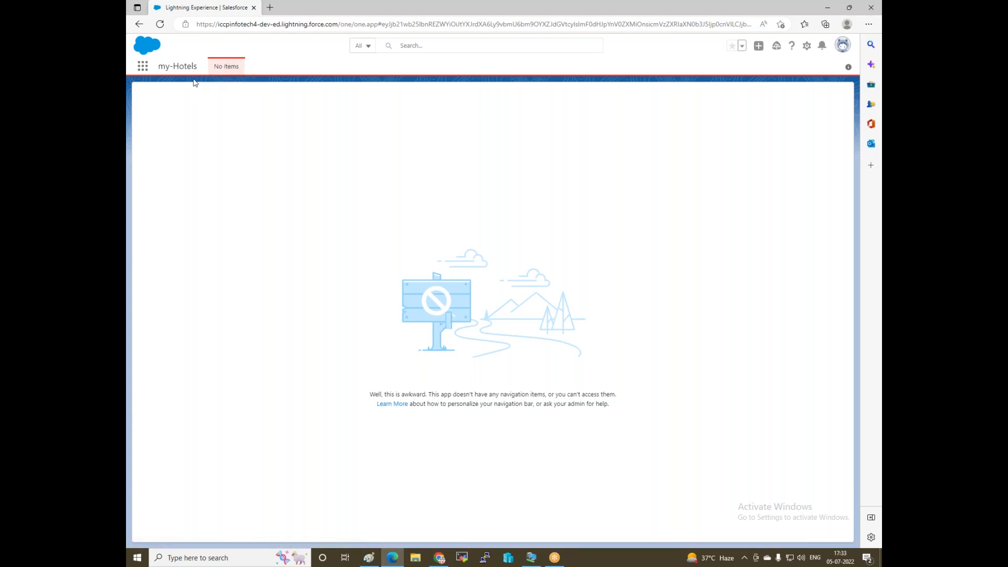
pyautogui.moveTo(441, 562)
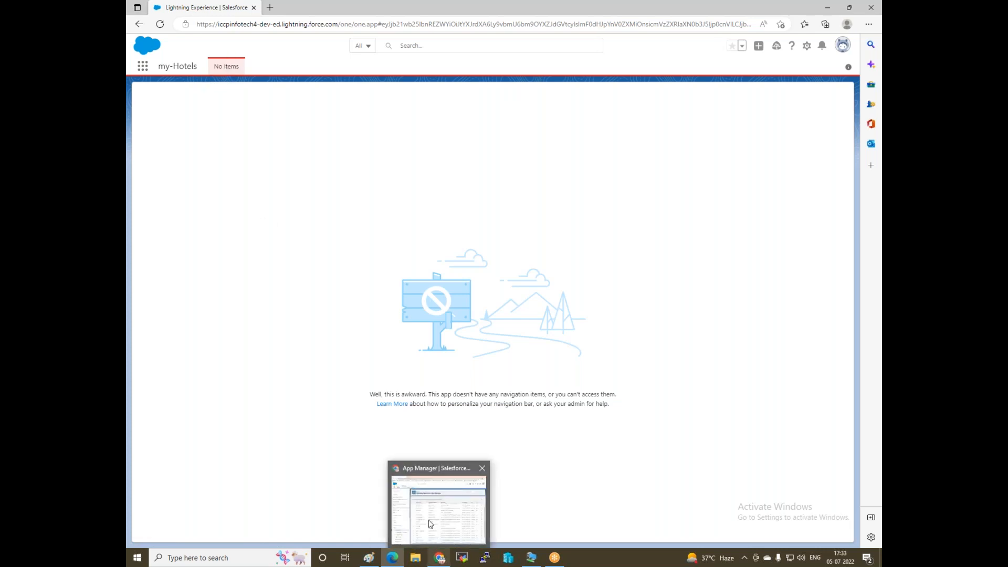
pyautogui.click(440, 561)
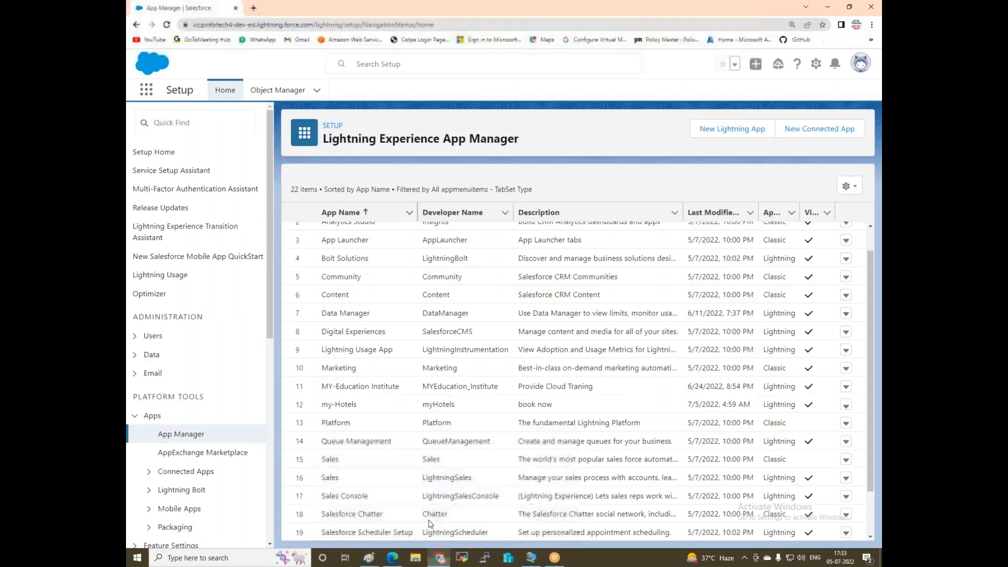
# Open the Users setup page in a new tab.
pyautogui.rightClick(153, 336)
pyautogui.click(182, 342)
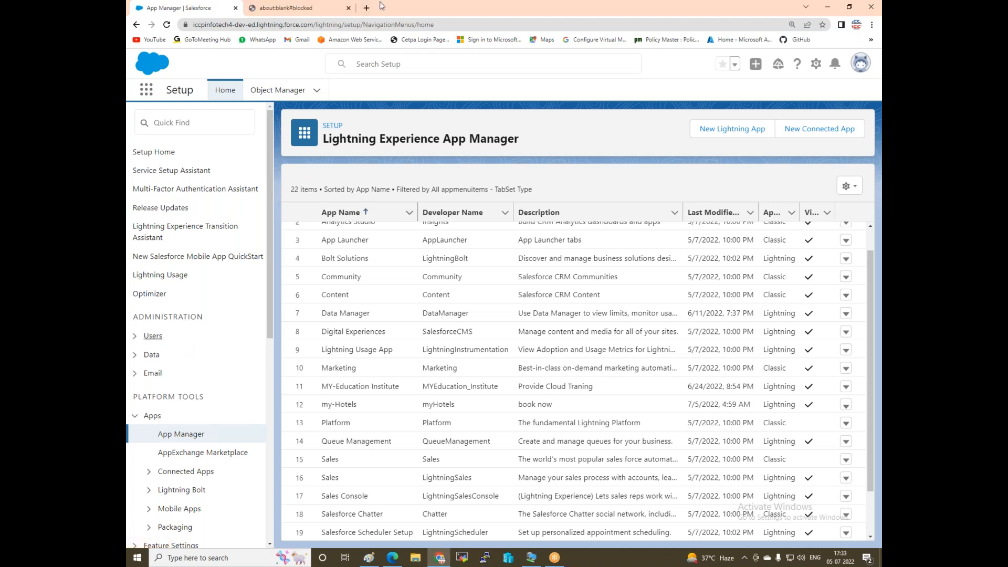
pyautogui.scroll(-3, 157, 341)
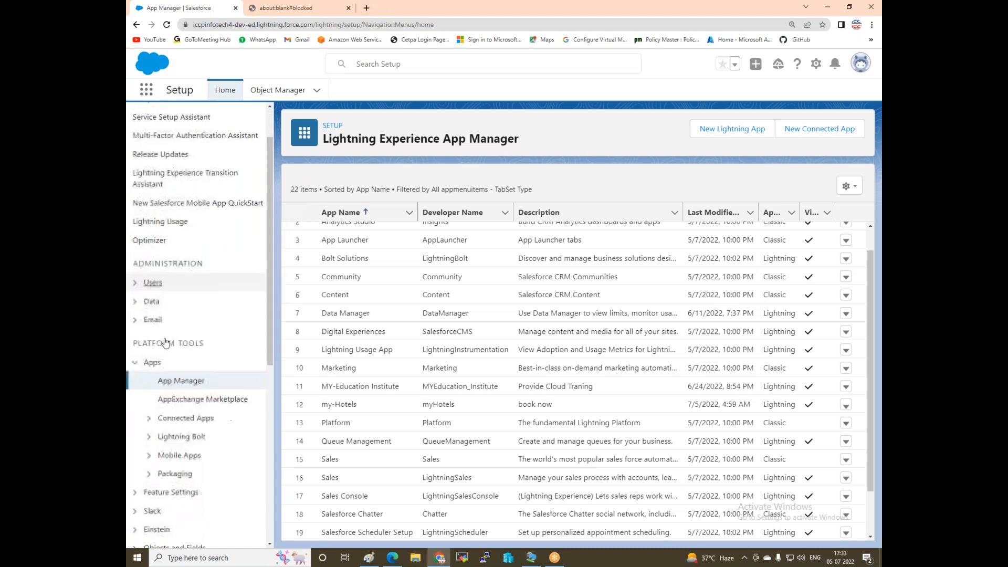
pyautogui.scroll(-3, 168, 342)
pyautogui.scroll(3, 168, 340)
pyautogui.scroll(2, 168, 340)
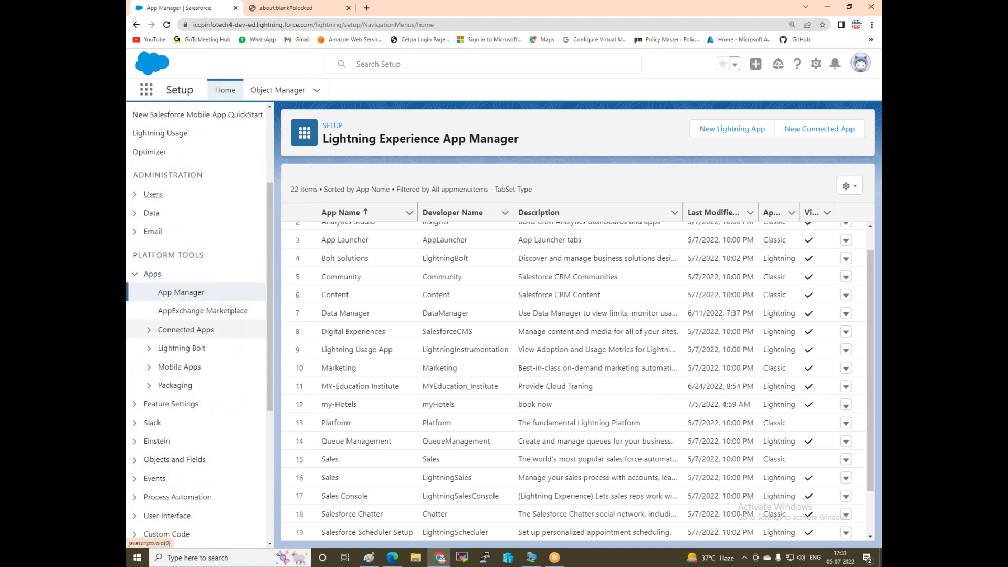
# Open Profiles from the expanded Users section in a new tab and switch to it.
pyautogui.click(153, 241)
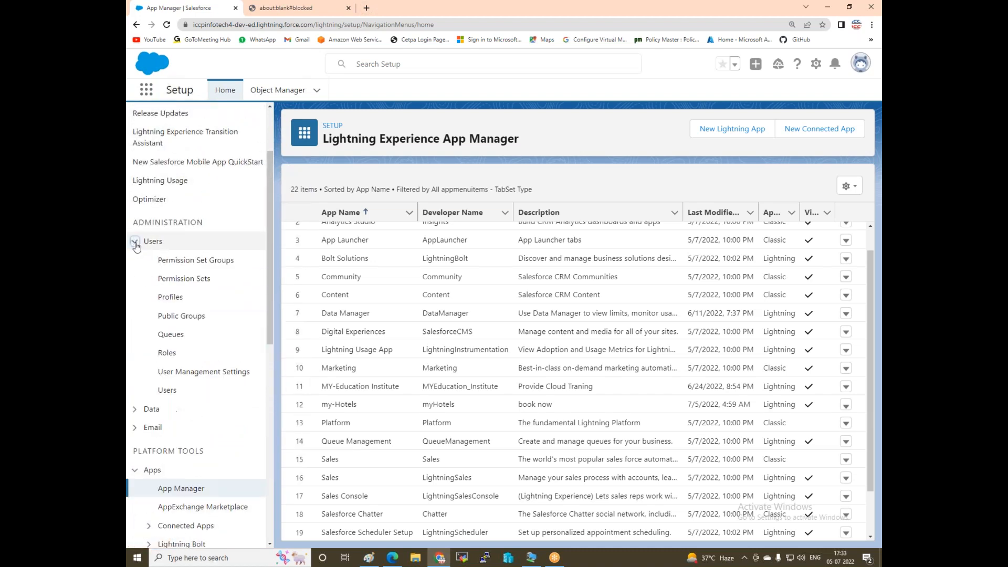
pyautogui.rightClick(170, 298)
pyautogui.click(198, 307)
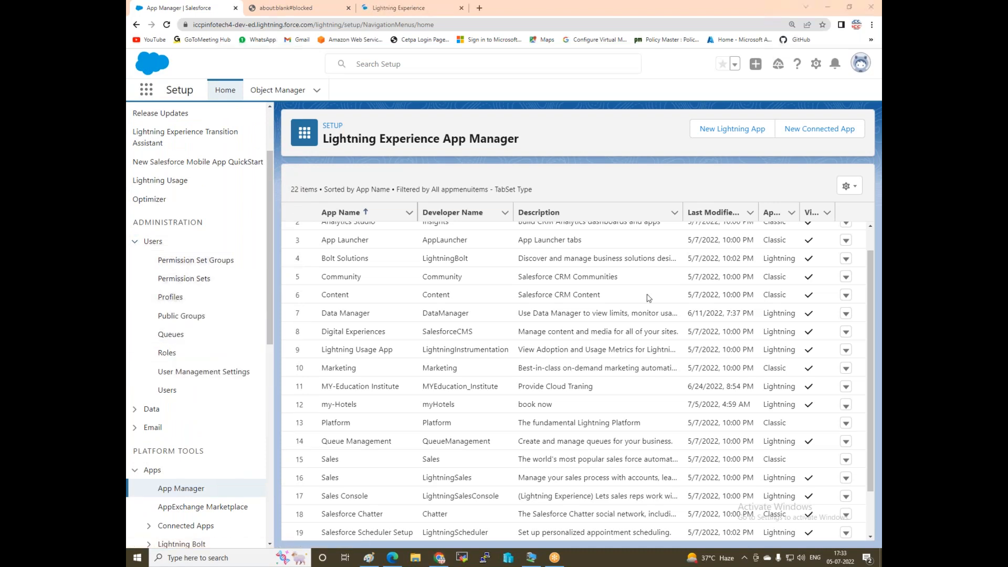
pyautogui.click(364, 6)
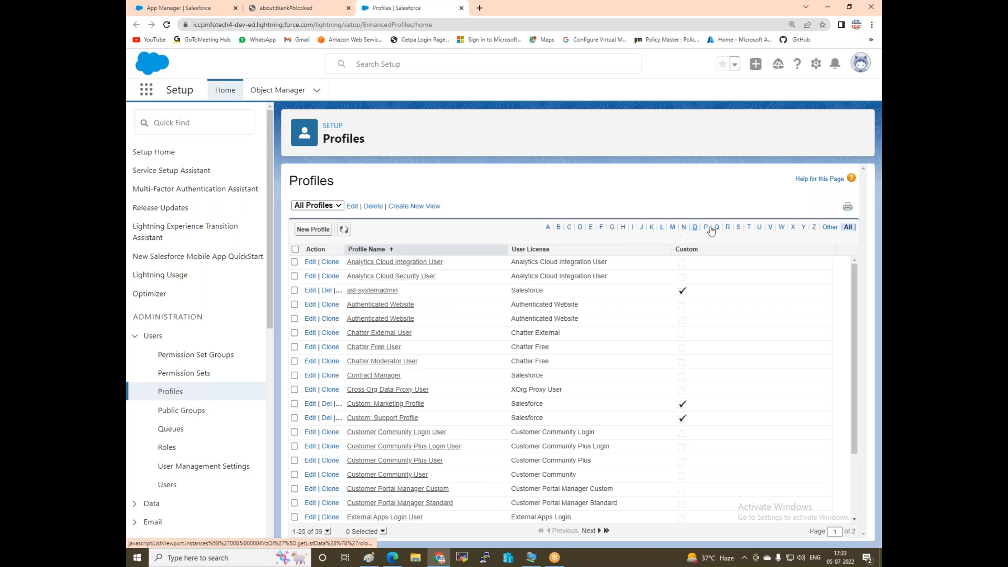
# Edit the Project1-Ast-system-admin profile and change its MY-Education Institute app visibility.
pyautogui.click(707, 228)
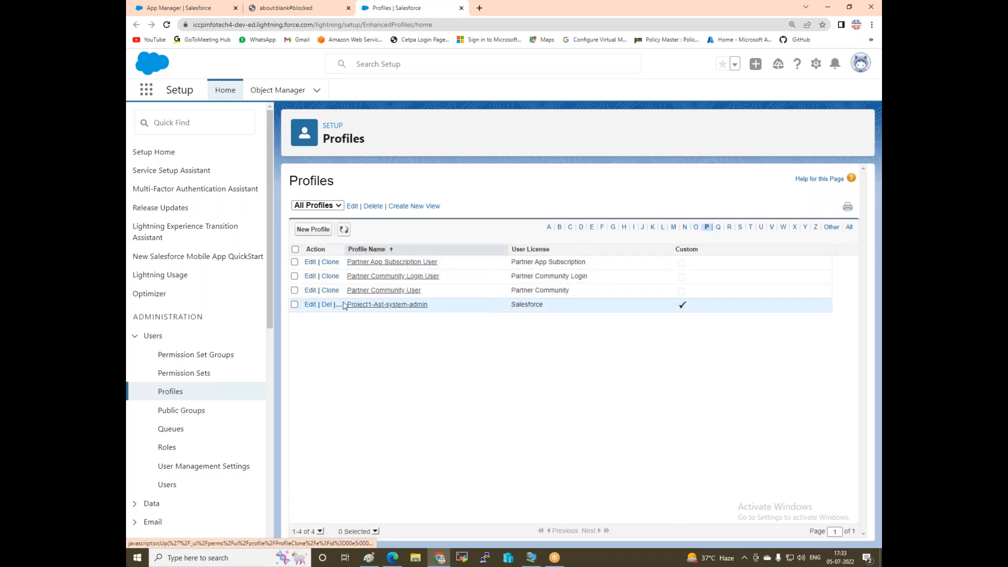
pyautogui.click(307, 307)
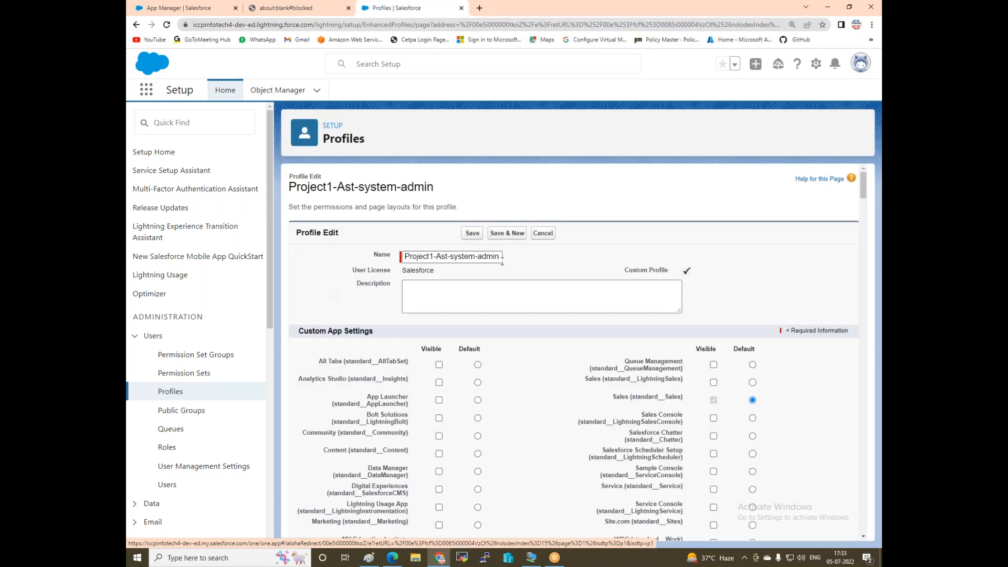
pyautogui.click(418, 290)
pyautogui.scroll(-3, 418, 296)
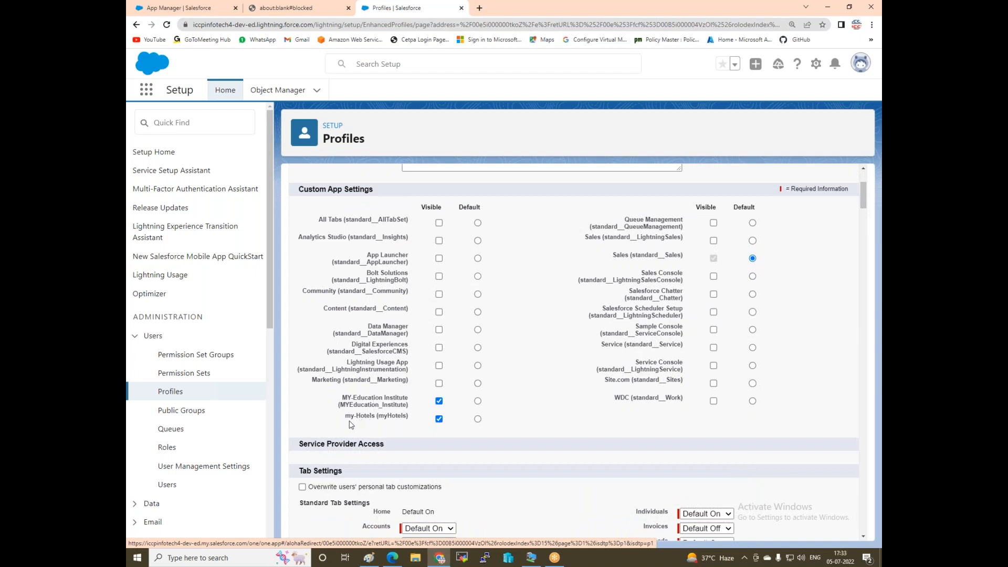
pyautogui.click(439, 402)
pyautogui.scroll(-20, 464, 395)
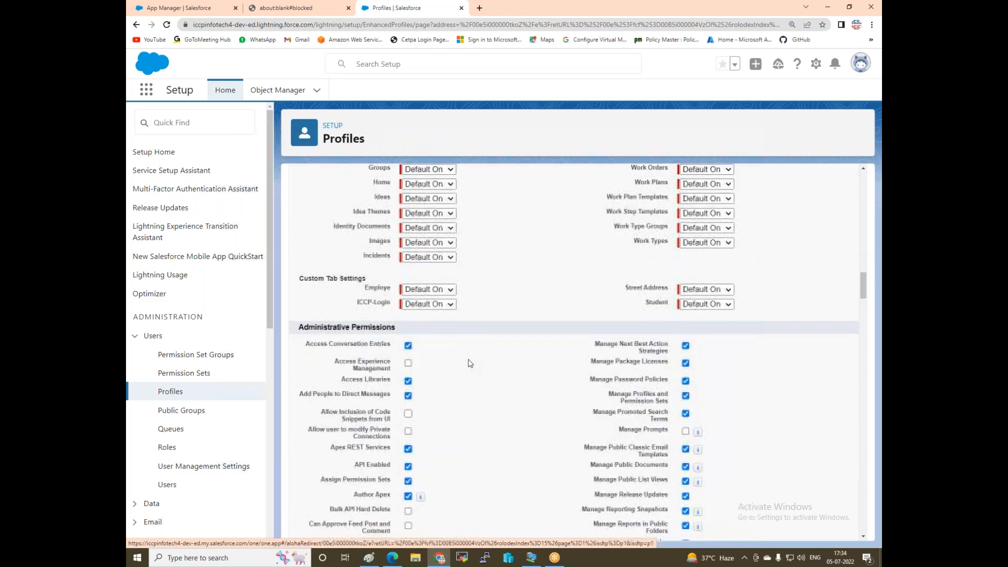
pyautogui.scroll(-15, 470, 363)
pyautogui.scroll(-15, 470, 362)
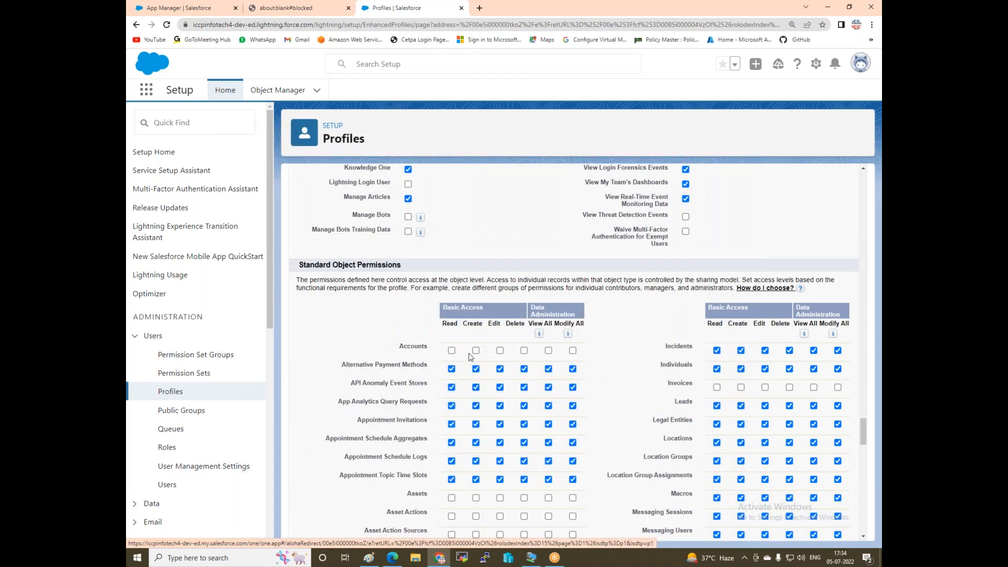
# Grant every Accounts permission up to Modify All and save the profile.
pyautogui.click(573, 351)
pyautogui.scroll(20, 536, 350)
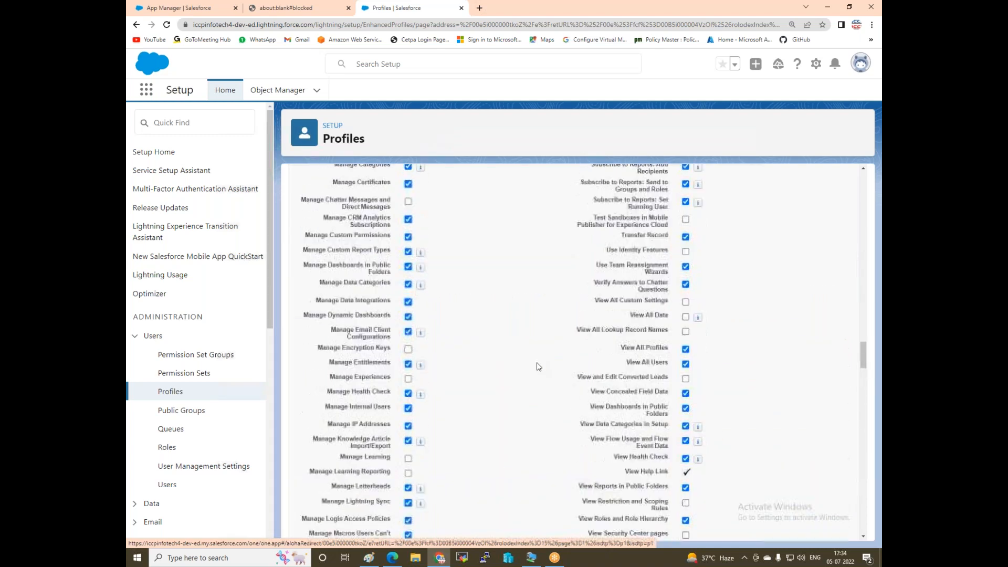
pyautogui.scroll(15, 536, 359)
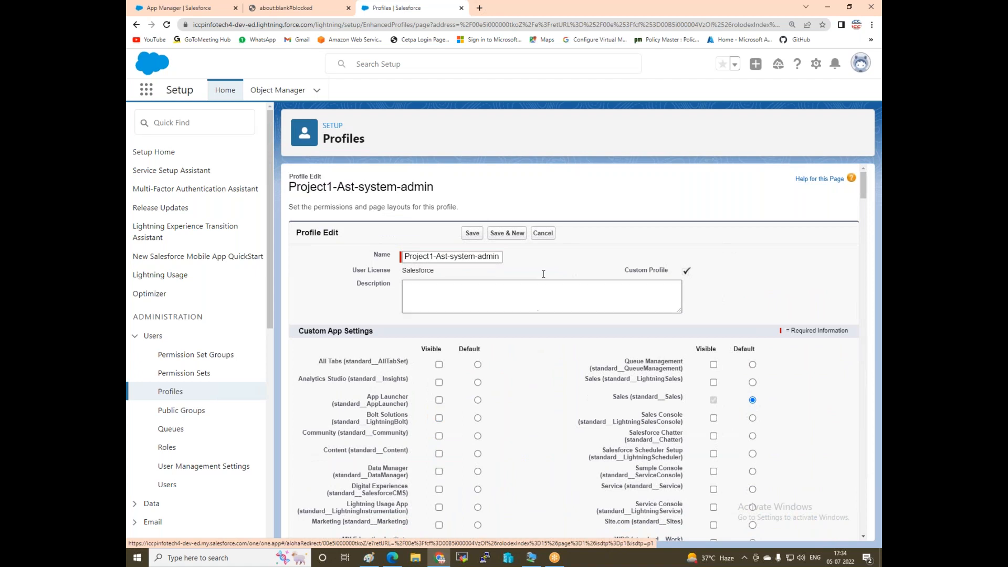
pyautogui.click(472, 233)
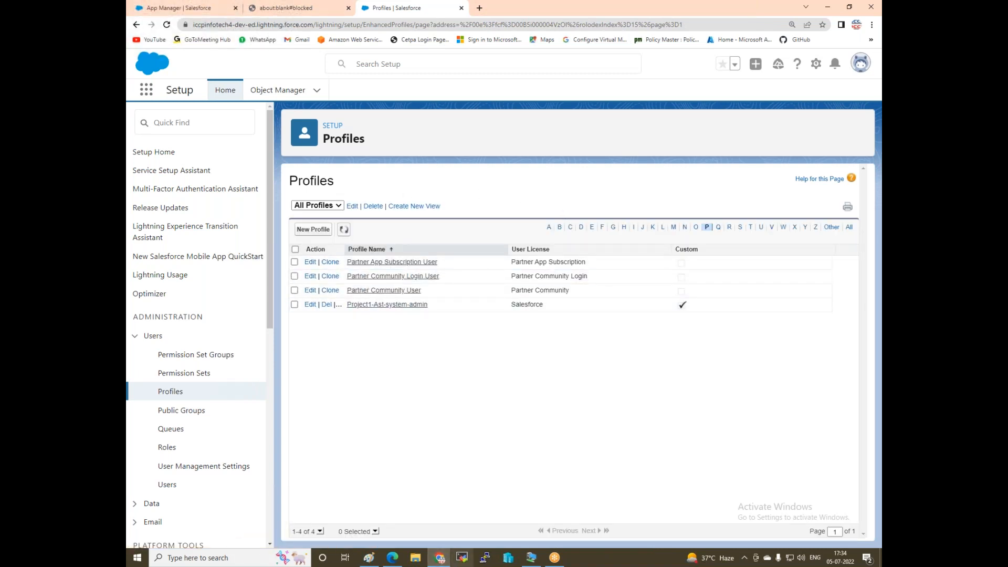
# Reload the still-empty my-Hotels app page in Edge, then bring the Paint whiteboard forward.
pyautogui.click(392, 558)
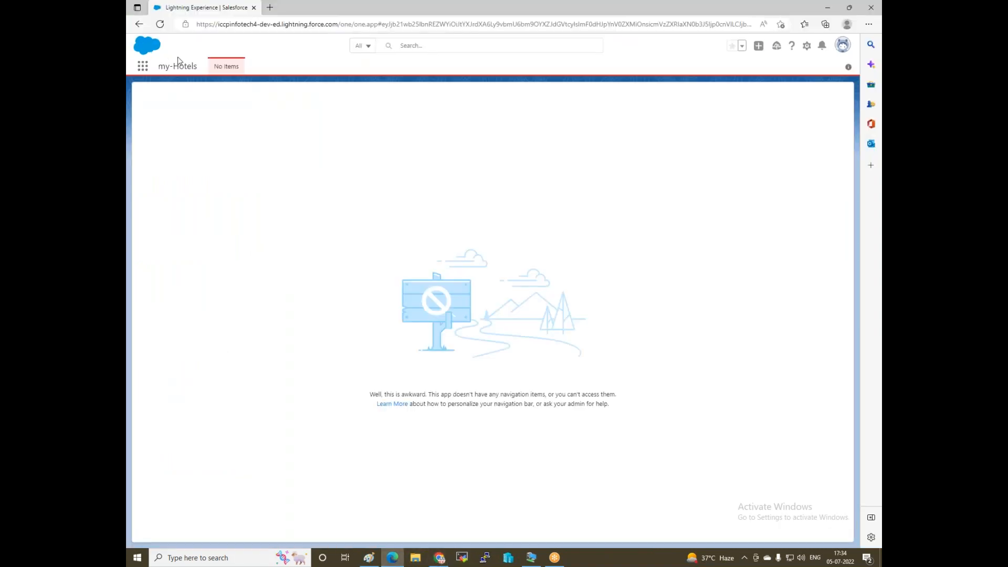
pyautogui.click(160, 24)
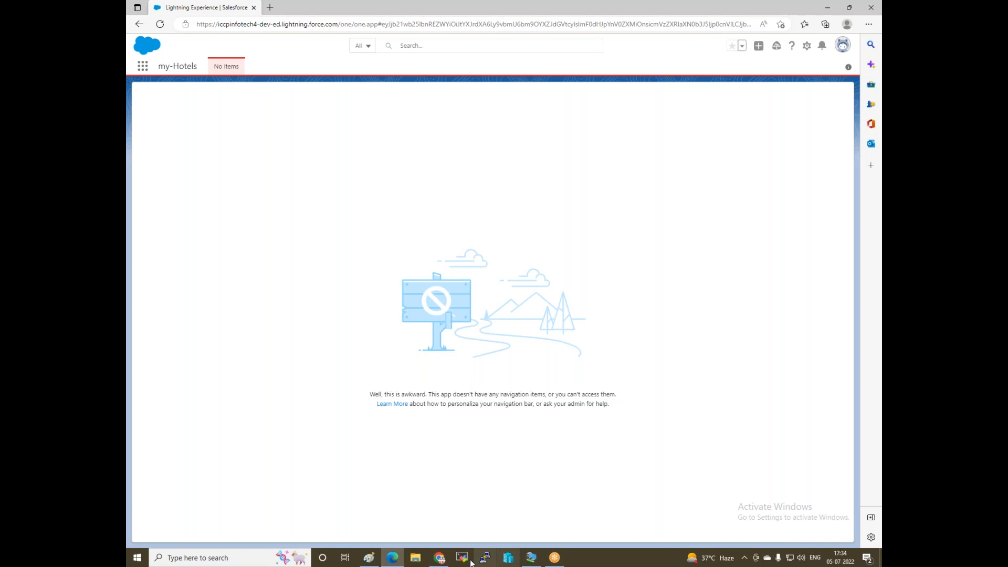
pyautogui.moveTo(435, 562)
pyautogui.click(434, 524)
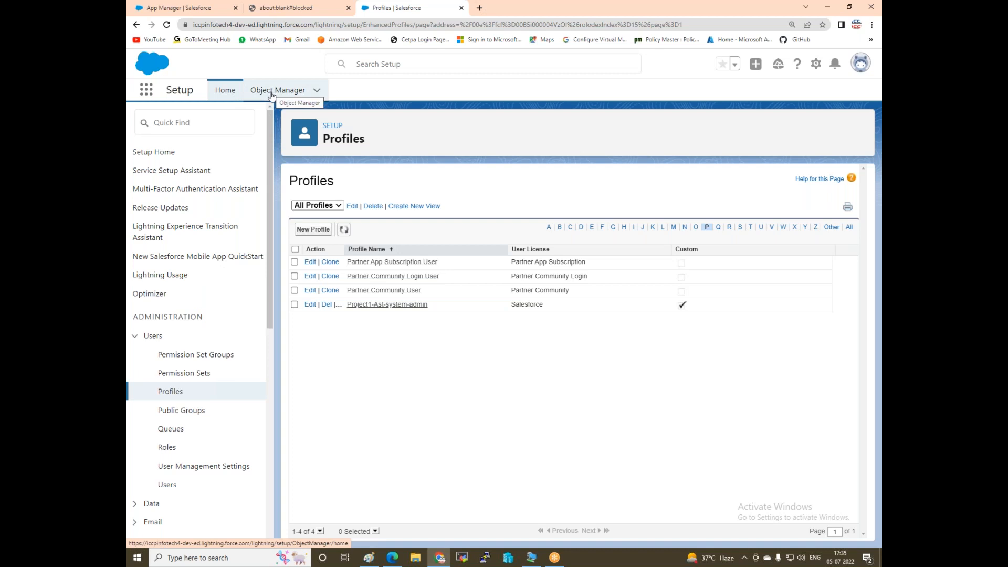
pyautogui.click(372, 562)
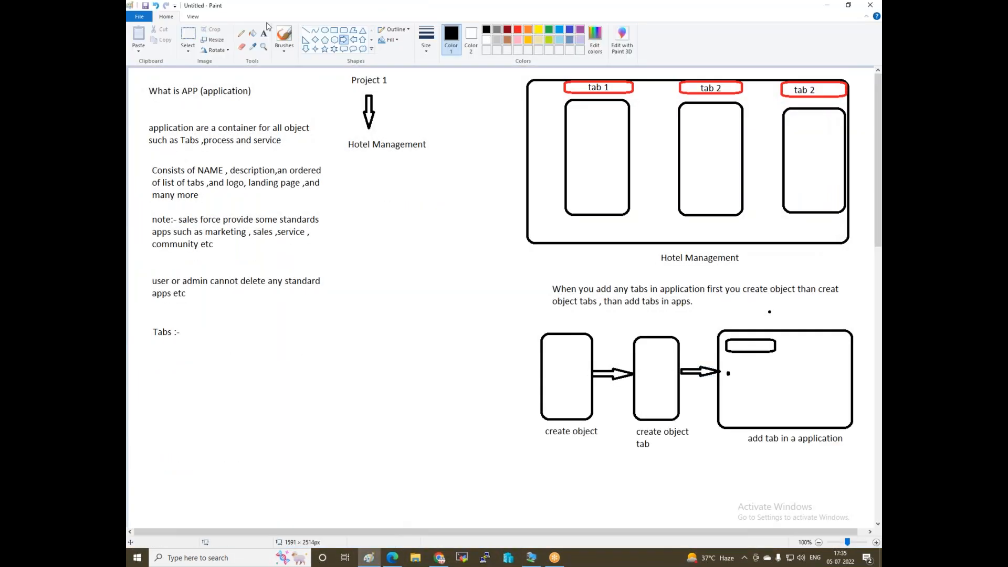
# Add a 'Type of Object' heading with two lines branching down-left and down-right.
pyautogui.click(264, 36)
pyautogui.click(245, 316)
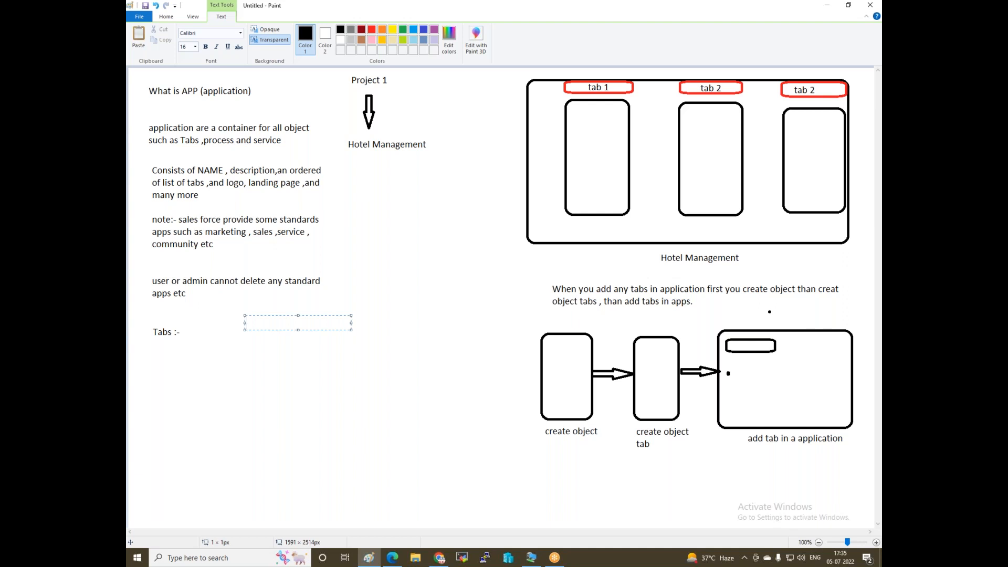
pyautogui.scroll(-10, 356, 354)
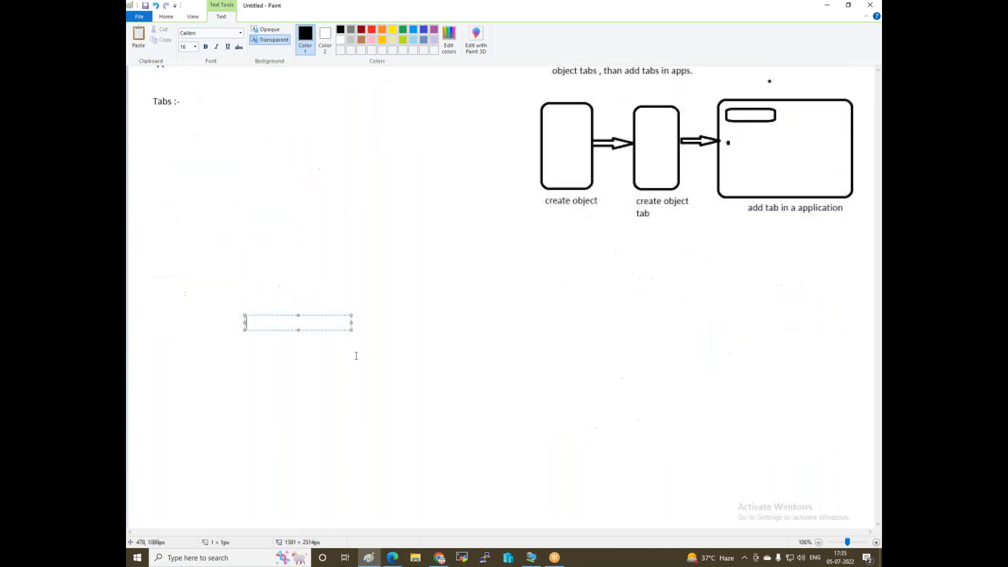
pyautogui.click(368, 82)
pyautogui.click(368, 83)
pyautogui.write('Type of Ob')
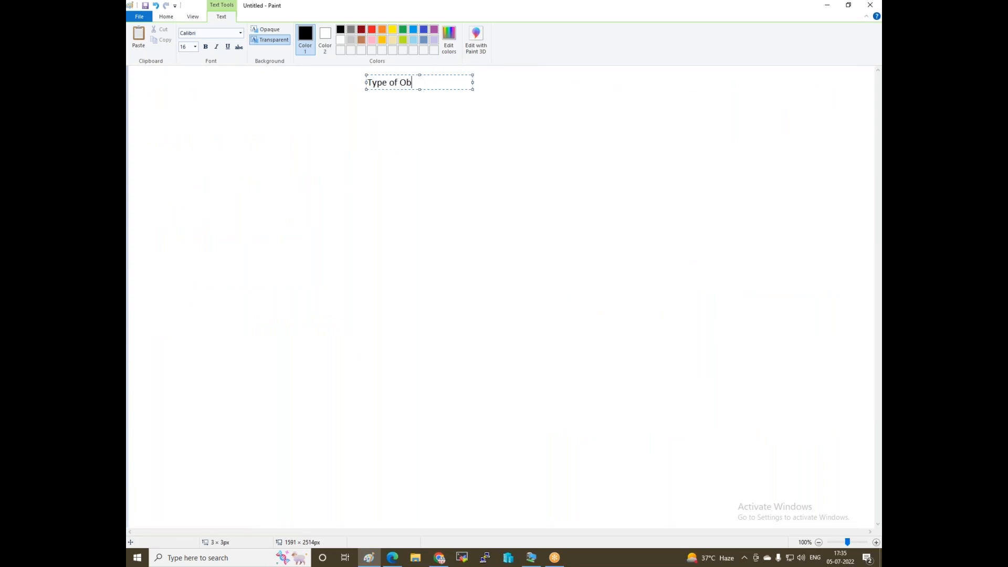
pyautogui.write('ject')
pyautogui.click(414, 198)
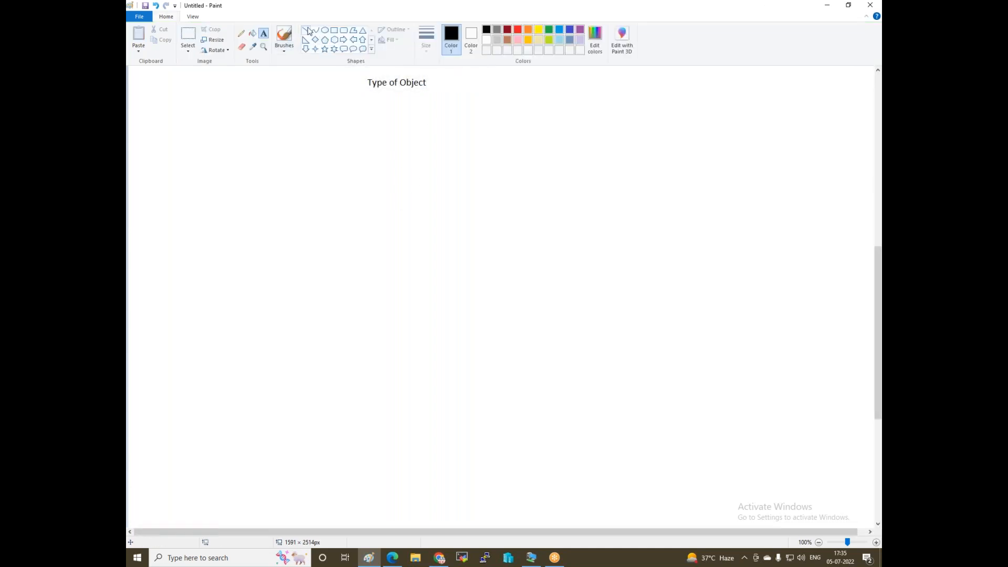
pyautogui.moveTo(391, 92); pyautogui.dragTo(346, 179)
pyautogui.click(407, 127)
pyautogui.moveTo(392, 92)
pyautogui.mouseDown()
pyautogui.moveTo(479, 187)
pyautogui.moveTo(466, 184)
pyautogui.mouseUp()
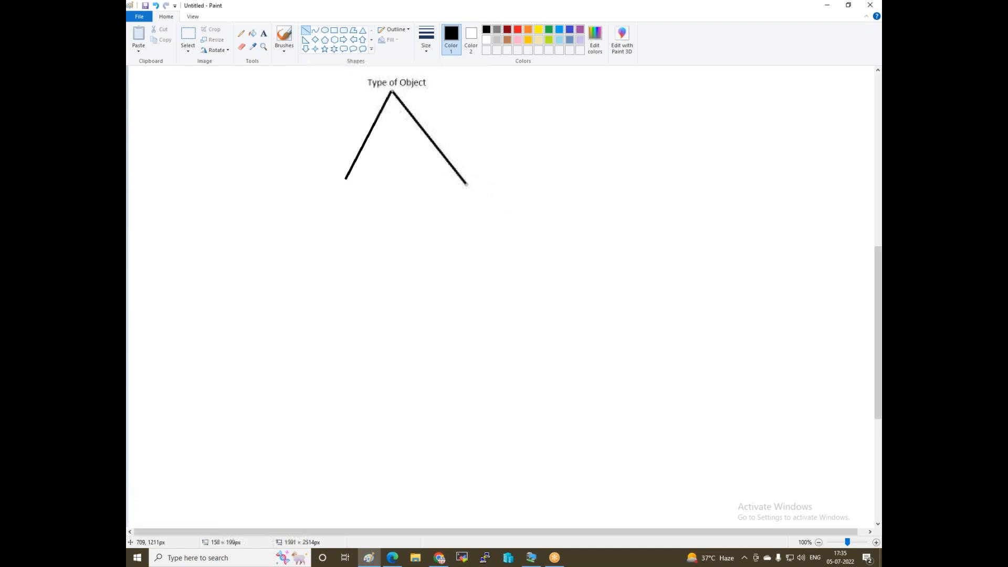
# Under the left branch, write 'Standard', 'Provide salesforce' and 'you can not delete standard object'.
pyautogui.click(265, 34)
pyautogui.click(317, 202)
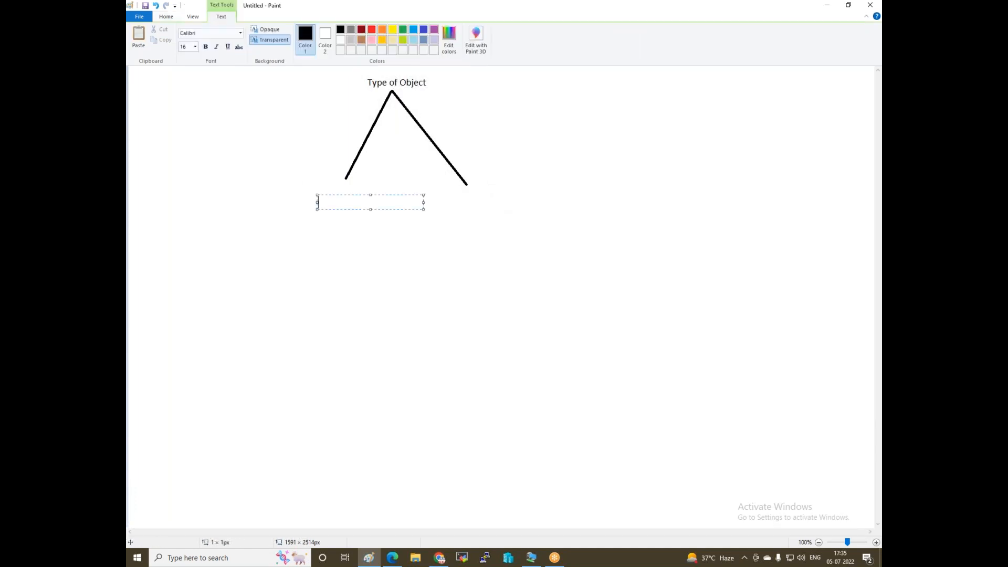
pyautogui.write('Standard')
pyautogui.press('Return')
pyautogui.press('Return')
pyautogui.press('Return')
pyautogui.write('Provide salesforce')
pyautogui.press('Return')
pyautogui.press('Return')
pyautogui.press('Return')
pyautogui.write('you can ')
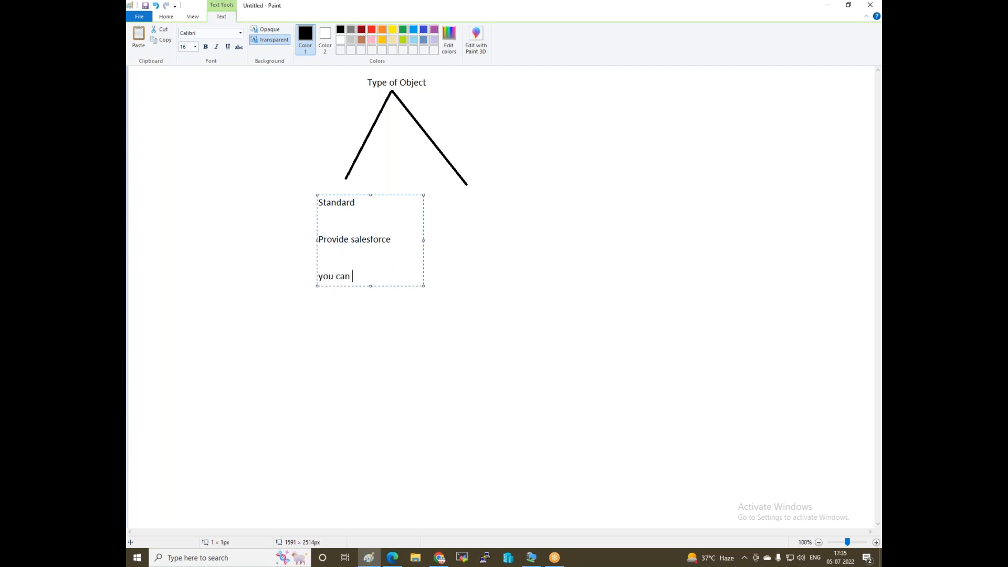
pyautogui.write('not delete standa')
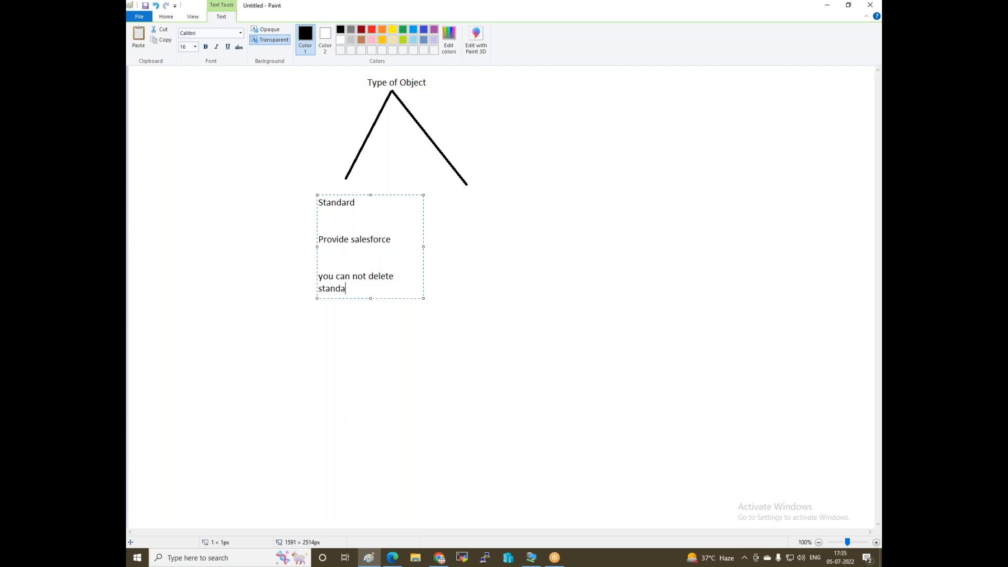
pyautogui.write('rd object')
# Under the right branch, write 'Custom object' followed by 'create by user'.
pyautogui.click(470, 190)
pyautogui.click(470, 190)
pyautogui.write('Cu')
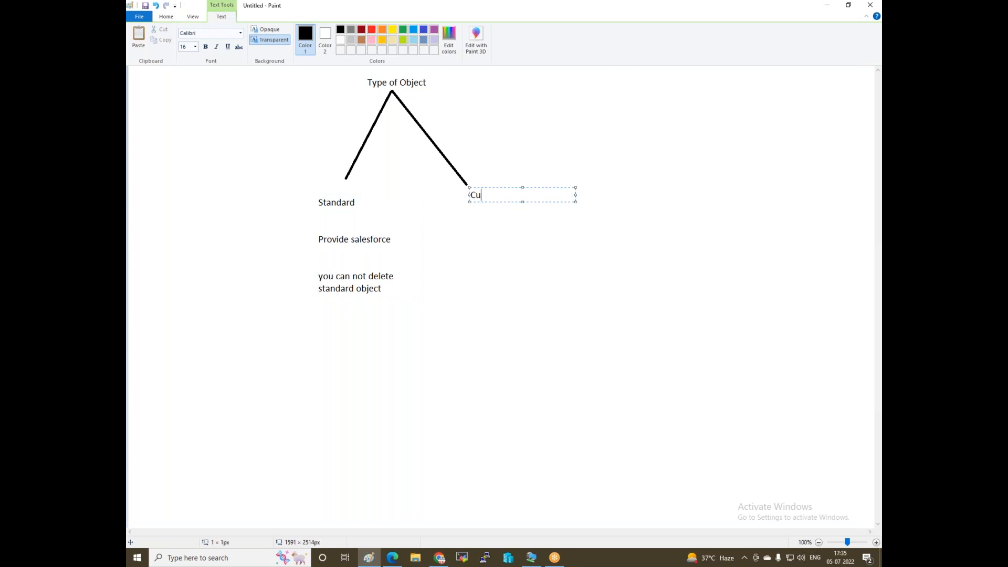
pyautogui.write('stom object')
pyautogui.press('Return')
pyautogui.press('Return')
pyautogui.press('Return')
pyautogui.write('create by user')
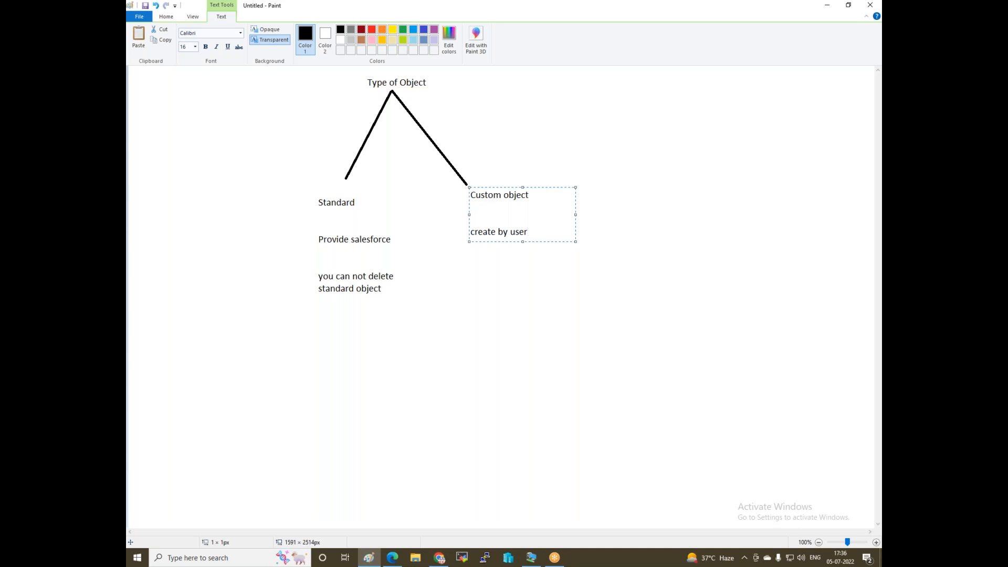
pyautogui.press('Return')
pyautogui.press('Return')
# Add notes 'edit , modify delete custom object', 'always show in object manager' and '_c with object name'.
pyautogui.write('you can a')
pyautogui.press('BackSpace')
pyautogui.write('edit , modify')
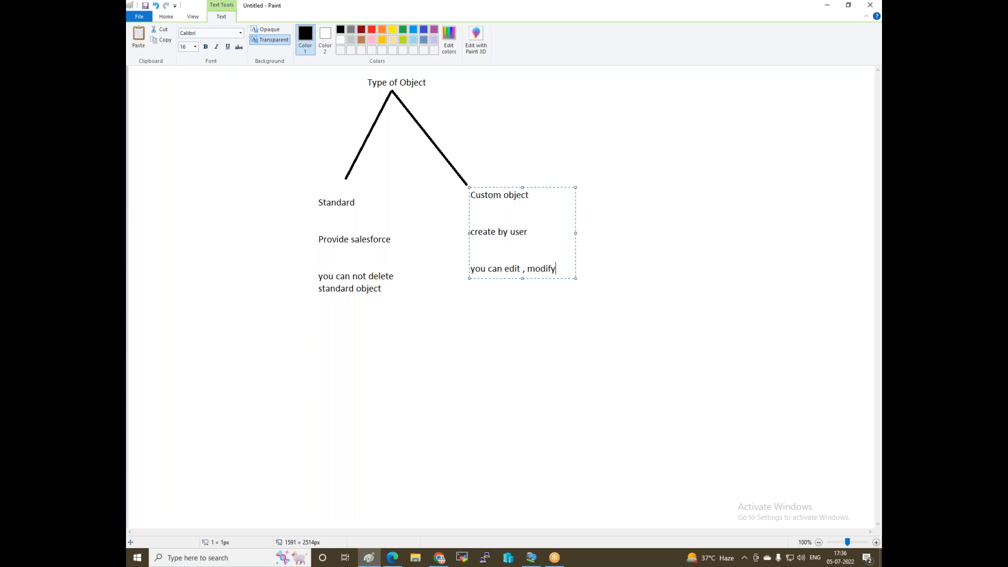
pyautogui.write(' delete custom object')
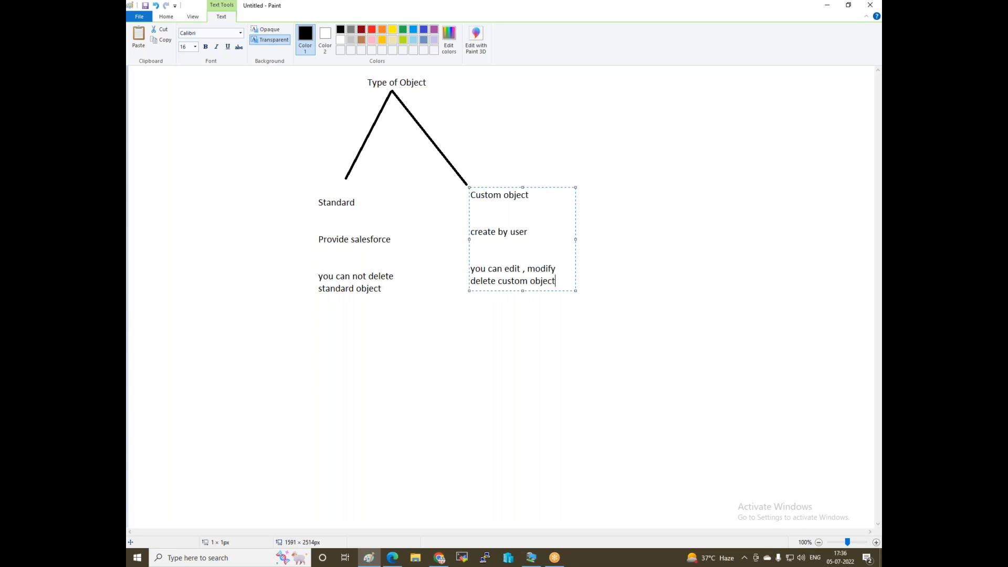
pyautogui.press('Return')
pyautogui.press('Return')
pyautogui.press('Return')
pyautogui.write('custom object always show in ')
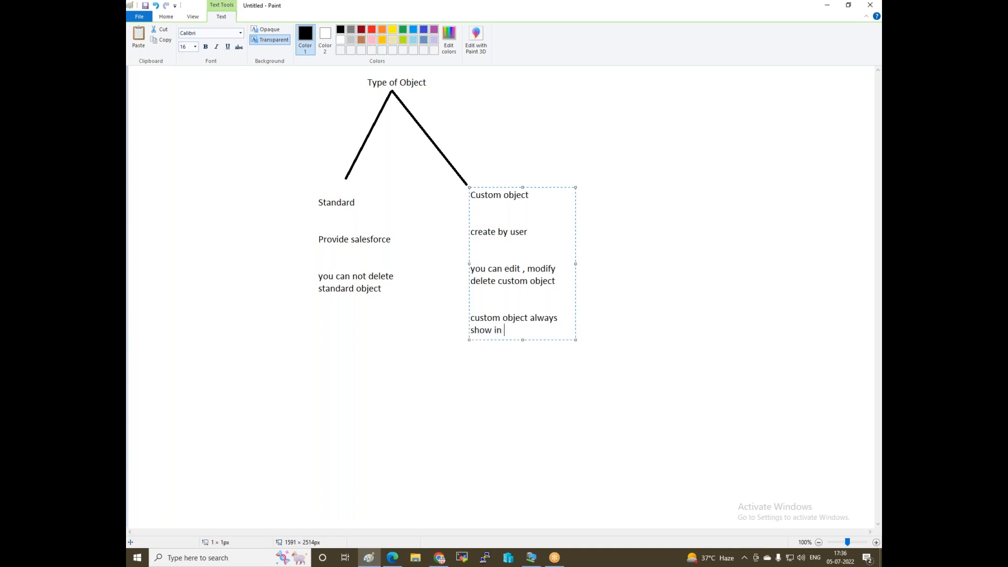
pyautogui.write('object manage r')
pyautogui.press('Return')
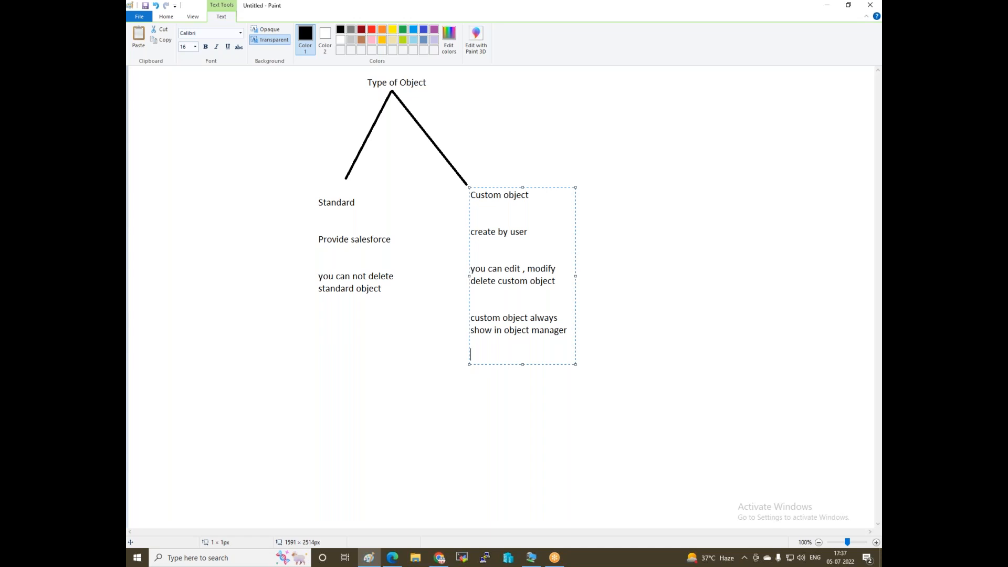
pyautogui.write('its use extantion ')
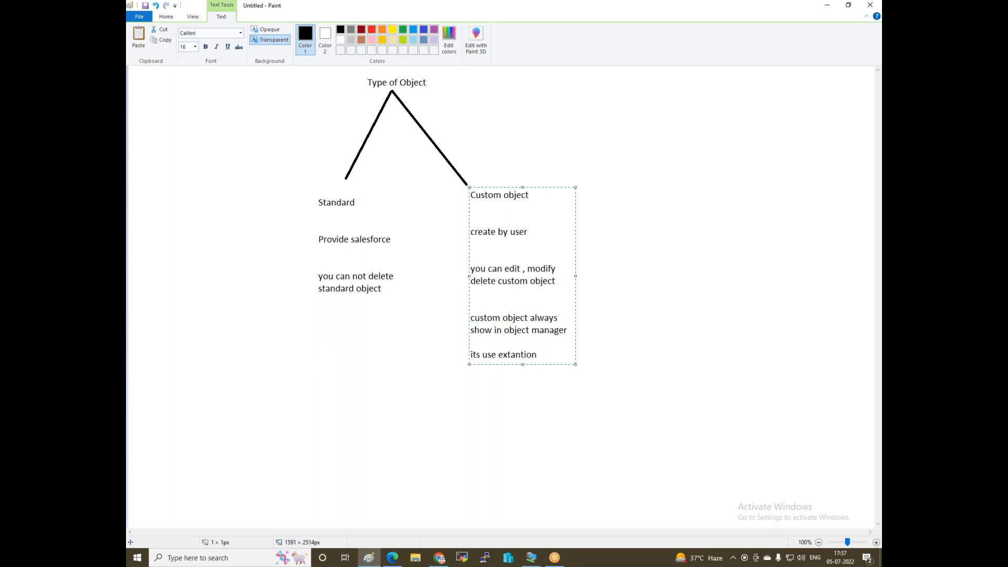
pyautogui.write('_c with object name')
# Type 'myhotels' in a new text box at the top right.
pyautogui.click(605, 140)
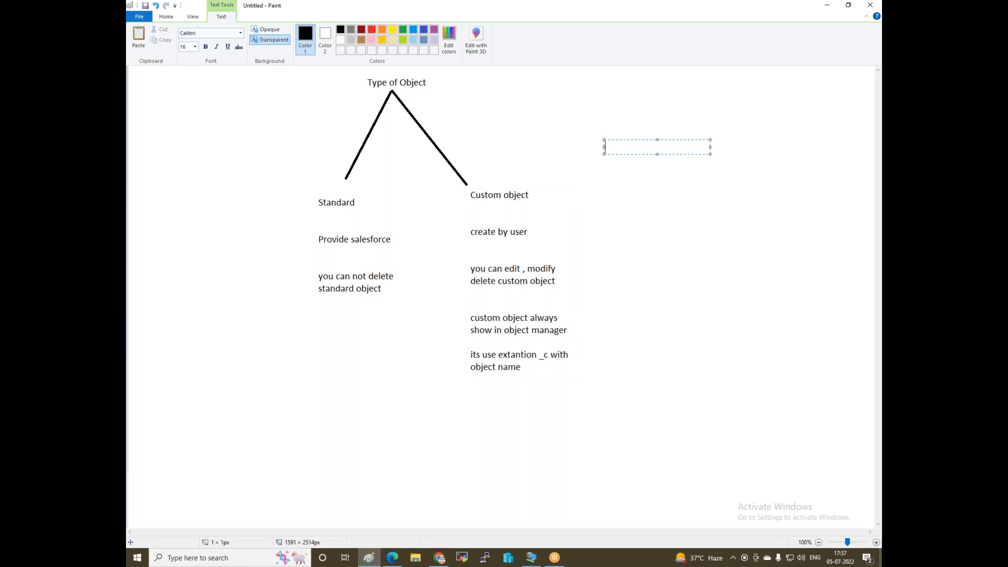
pyautogui.write('Ho')
pyautogui.write('tel')
pyautogui.write('-')
pyautogui.press('BackSpace')
pyautogui.press('BackSpace')
pyautogui.press('BackSpace')
pyautogui.press('BackSpace')
pyautogui.press('BackSpace')
pyautogui.press('BackSpace')
pyautogui.write('In')
pyautogui.write('otels')
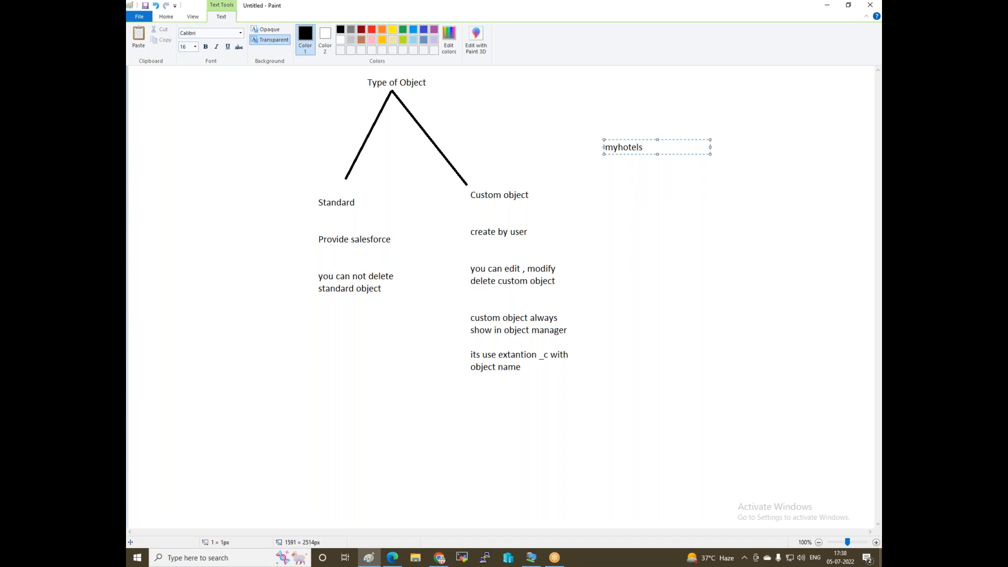
# Paste myhotels on the next line and append _c to make myhotels_c.
pyautogui.hotkey('ctrl', 'a')
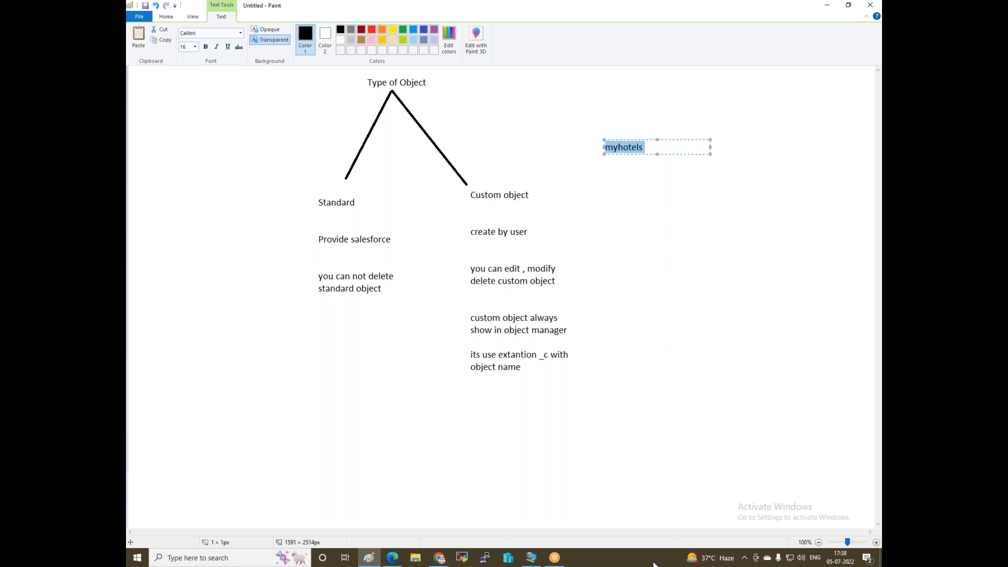
pyautogui.press('Right')
pyautogui.press('Return')
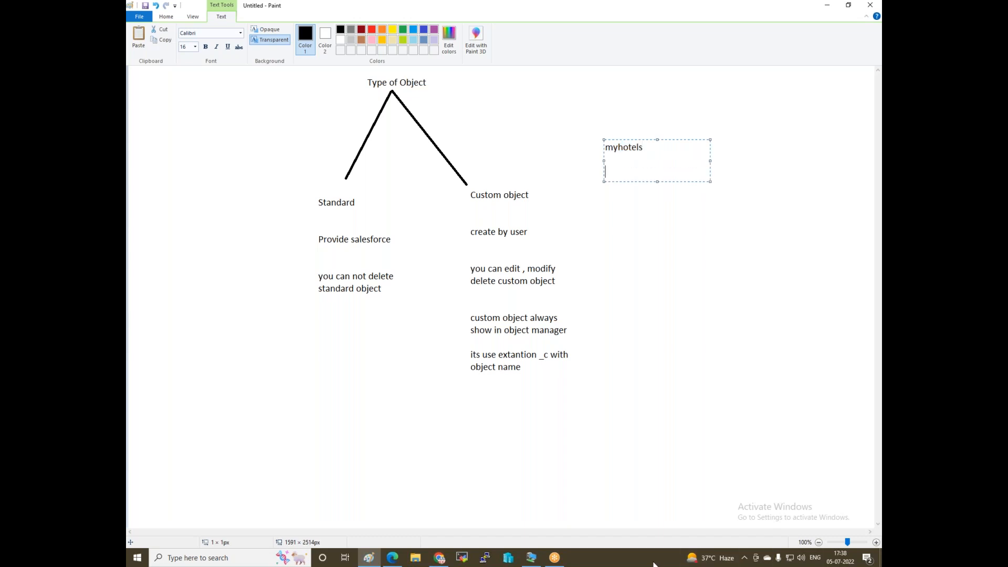
pyautogui.hotkey('ctrl', 'v')
pyautogui.press('Return')
pyautogui.press('Down')
pyautogui.press('Right')
pyautogui.write('_c')
# Back in Chrome, choose Create > Custom Object in the Object Manager.
pyautogui.click(440, 558)
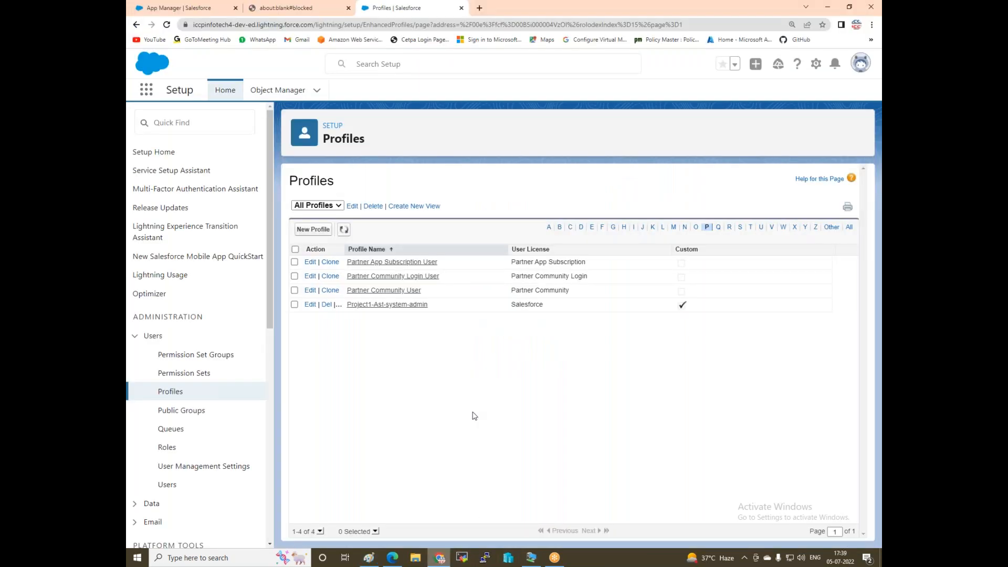
pyautogui.click(277, 90)
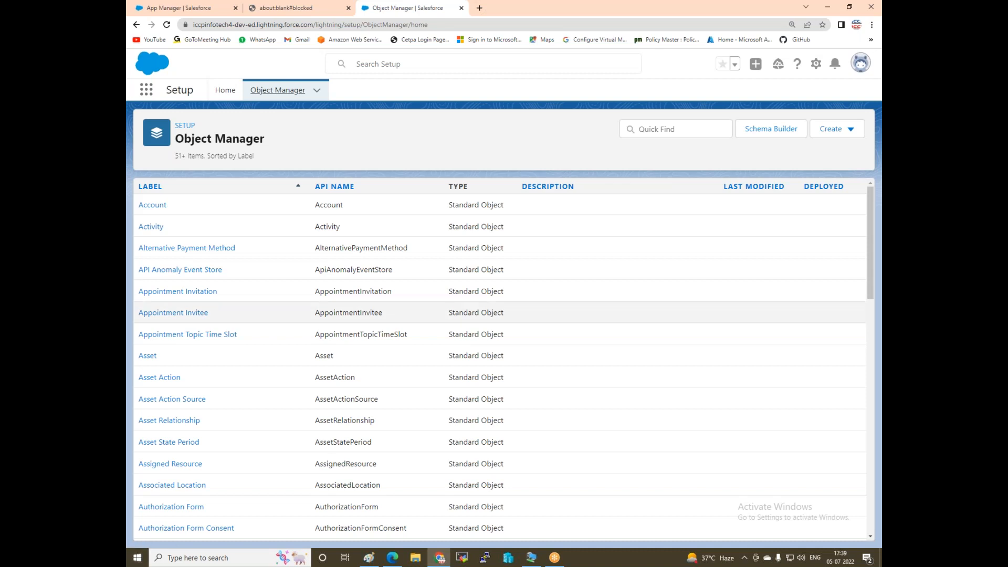
pyautogui.click(835, 129)
pyautogui.click(788, 164)
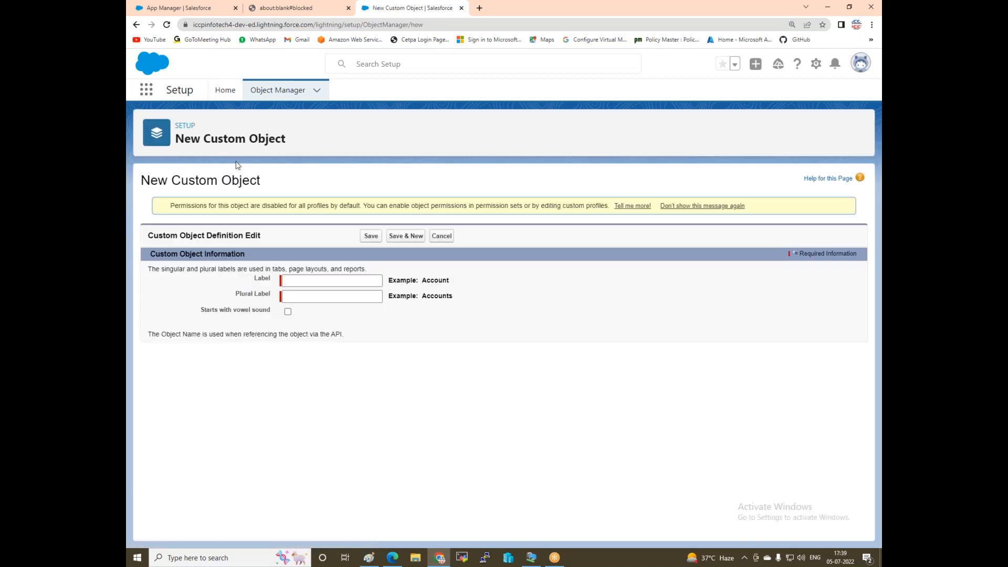
# Enter myhotels as the object Label and try Save & New.
pyautogui.click(298, 281)
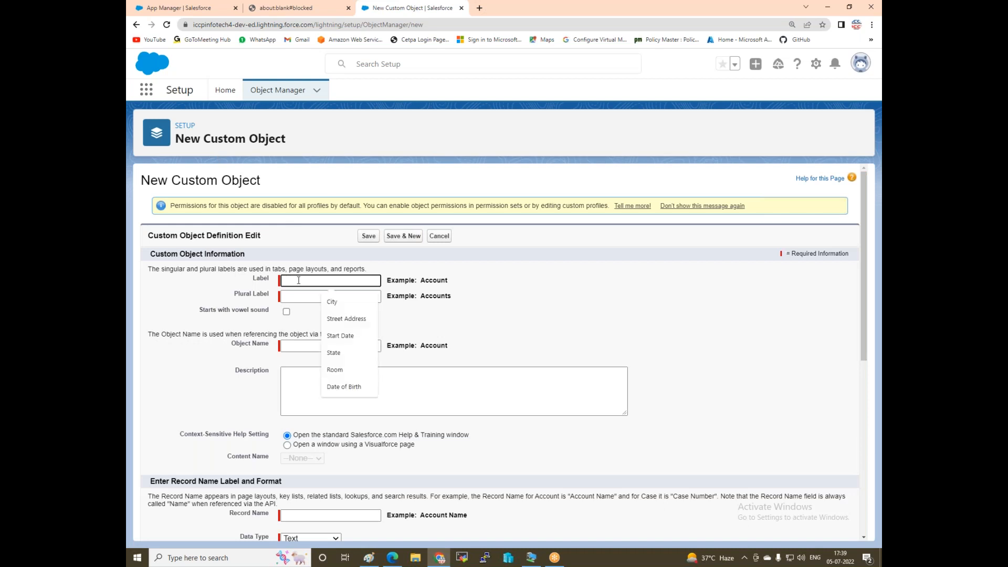
pyautogui.write('myh')
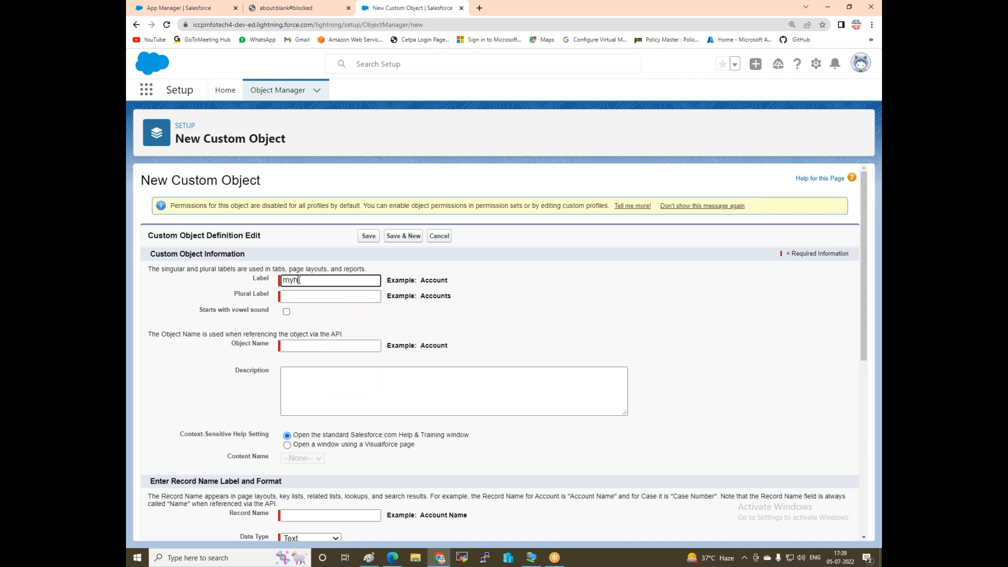
pyautogui.write('otels')
pyautogui.click(313, 299)
pyautogui.click(188, 398)
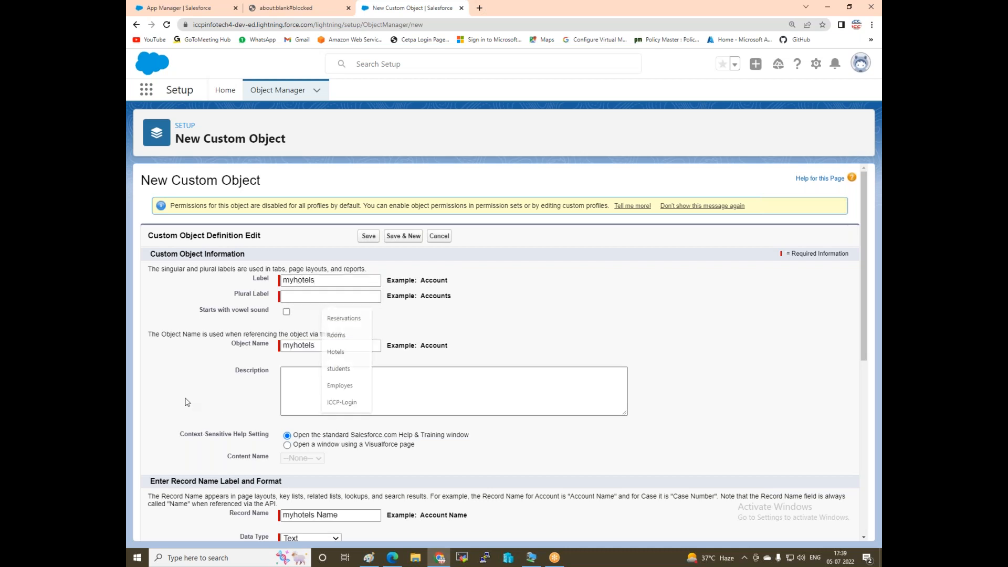
pyautogui.scroll(-1, 259, 389)
pyautogui.scroll(-2, 260, 392)
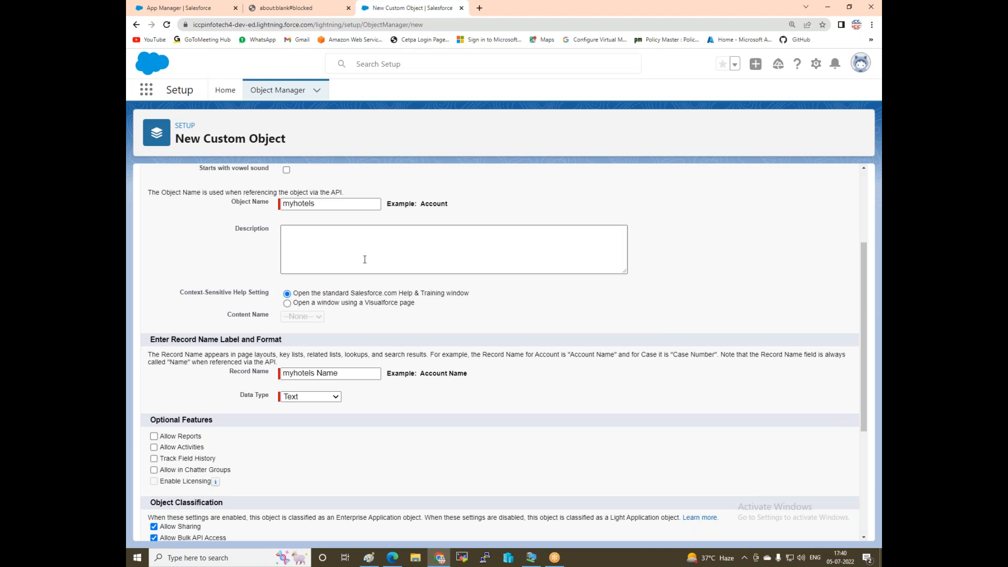
pyautogui.scroll(-3, 319, 313)
pyautogui.scroll(3, 294, 320)
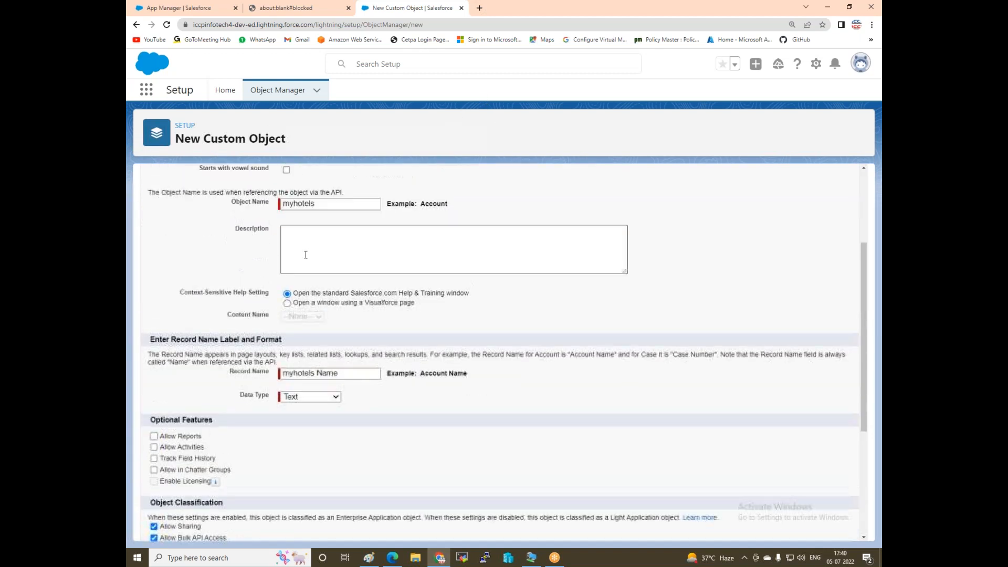
pyautogui.scroll(-3, 464, 393)
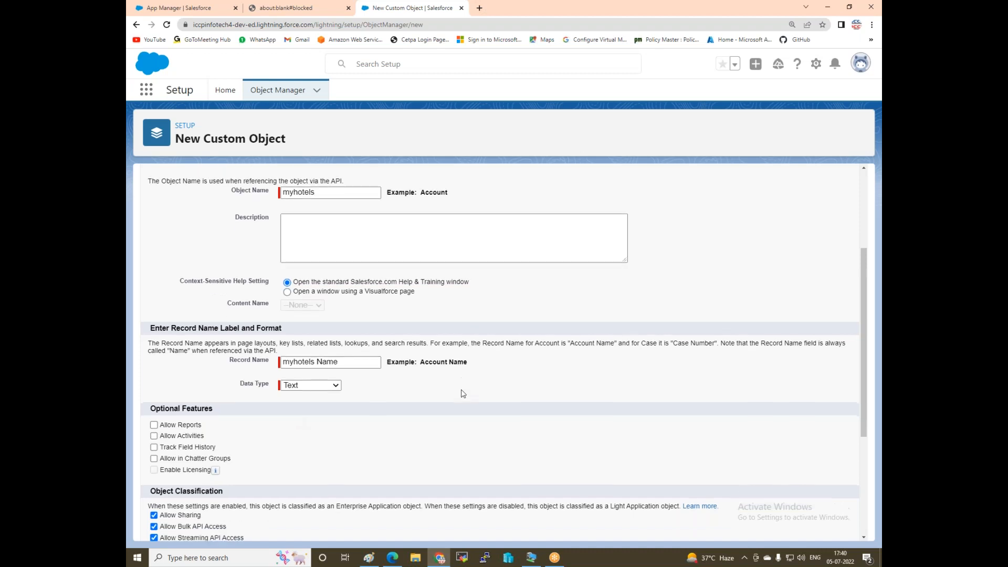
pyautogui.scroll(-1, 464, 394)
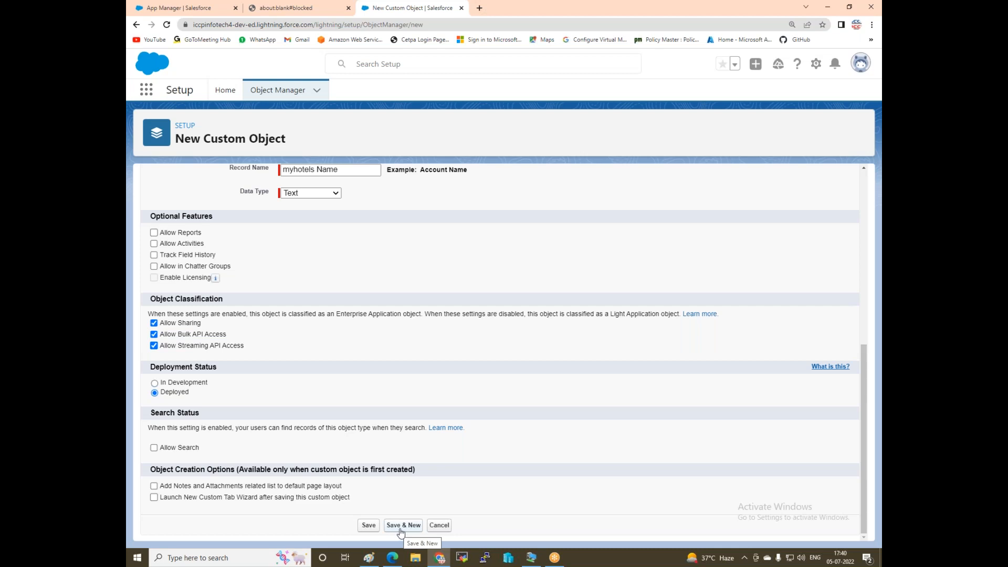
pyautogui.click(401, 527)
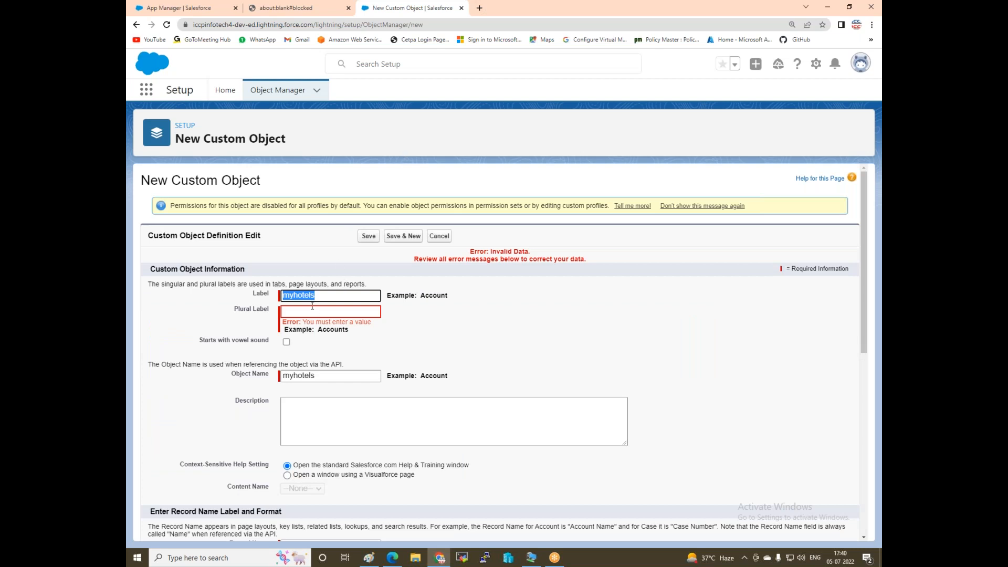
# Fill the missing Plural Label with myhotels and Save & New again.
pyautogui.click(305, 312)
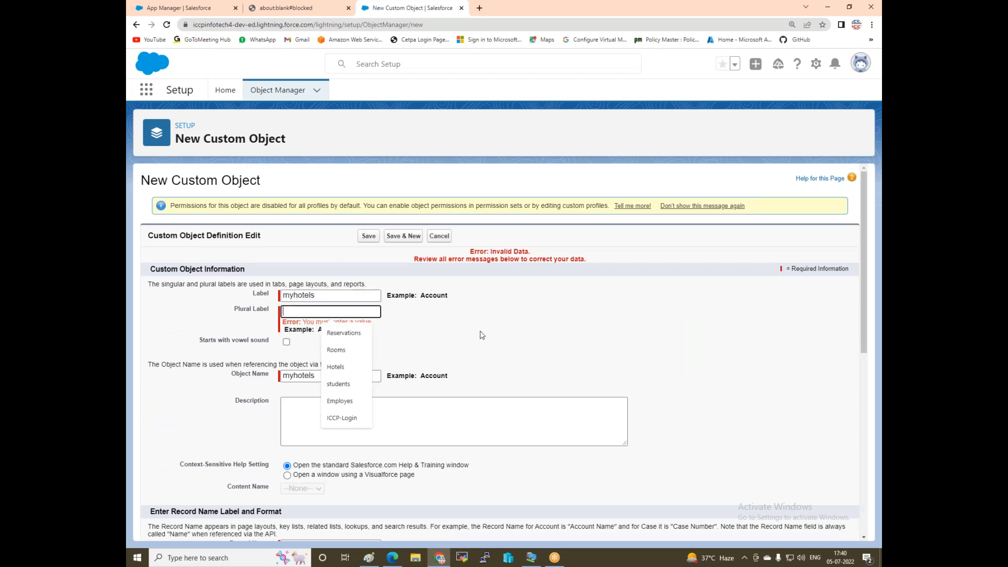
pyautogui.click(202, 322)
pyautogui.hotkey('shift', 'Tab')
pyautogui.hotkey('ctrl', 'c')
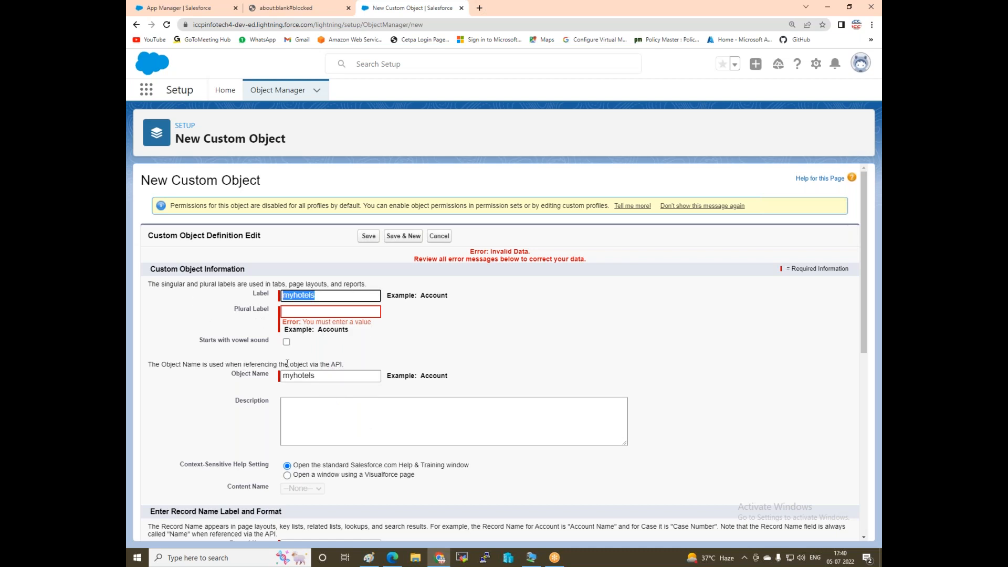
pyautogui.click(295, 314)
pyautogui.hotkey('ctrl', 'v')
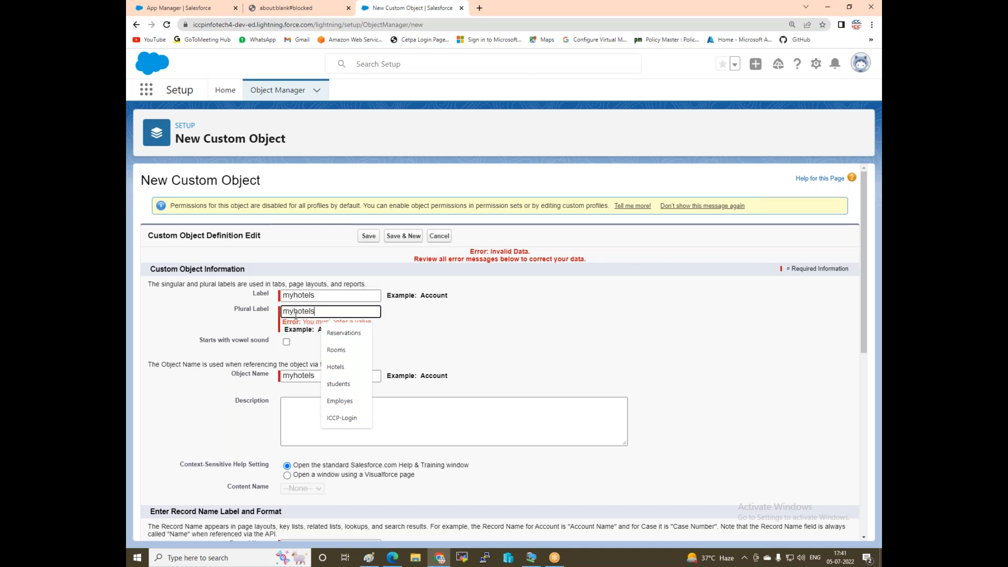
pyautogui.click(526, 337)
pyautogui.scroll(-1, 525, 336)
pyautogui.scroll(-6, 525, 337)
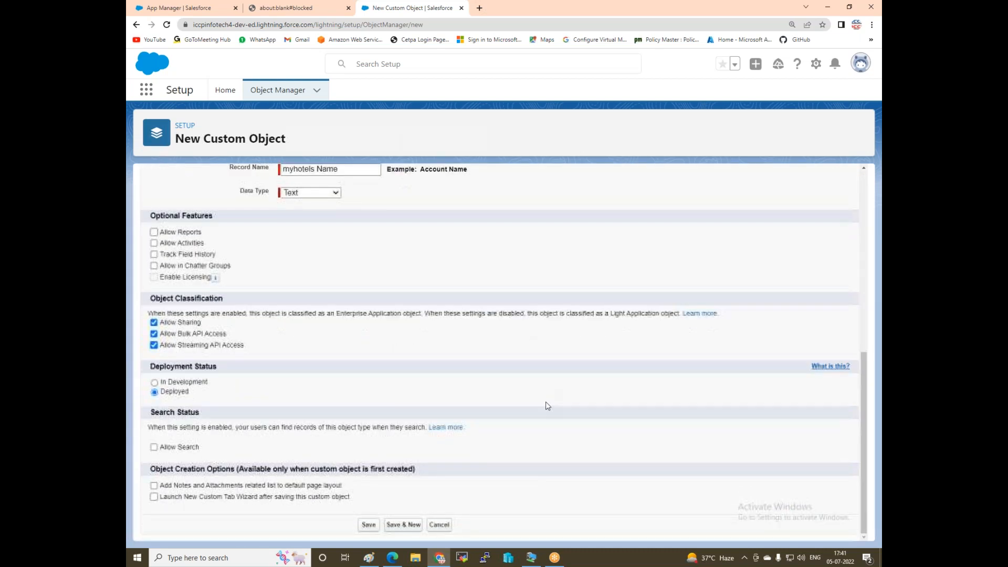
pyautogui.click(399, 524)
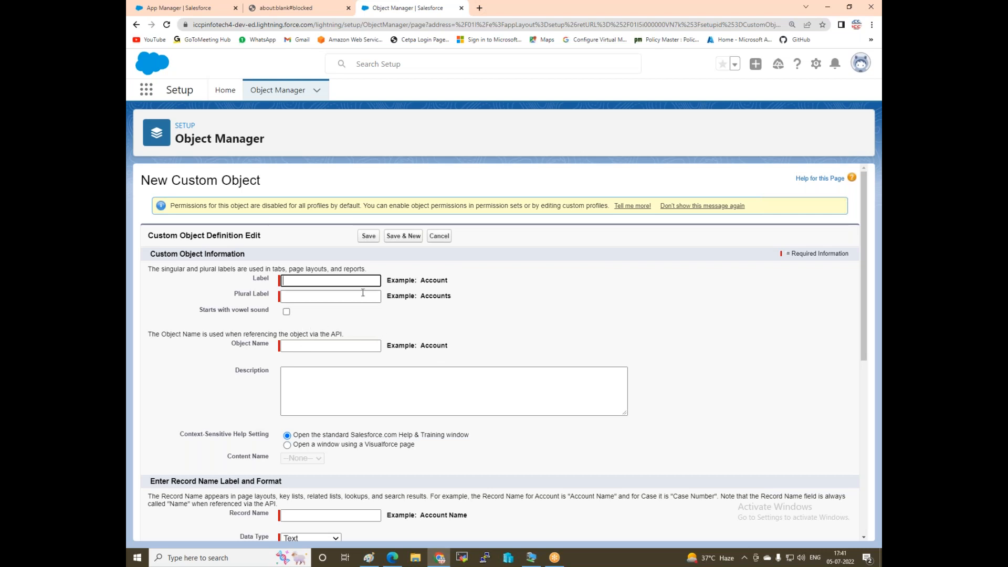
# Label the new object myrooms and use myrooms as its plural label too.
pyautogui.click(335, 279)
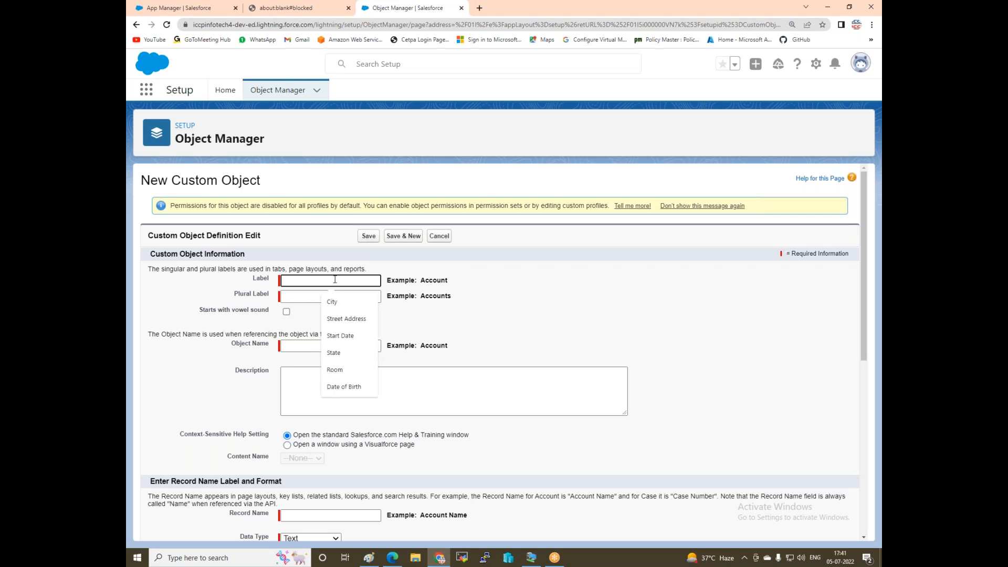
pyautogui.write('my')
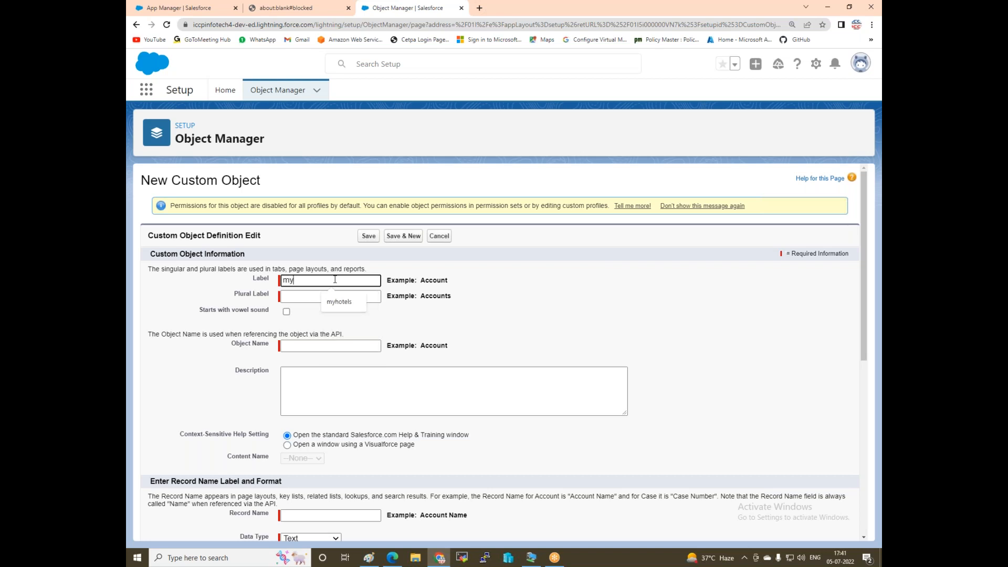
pyautogui.write('rooms')
pyautogui.click(320, 291)
pyautogui.doubleClick(326, 279)
pyautogui.hotkey('ctrl', 'c')
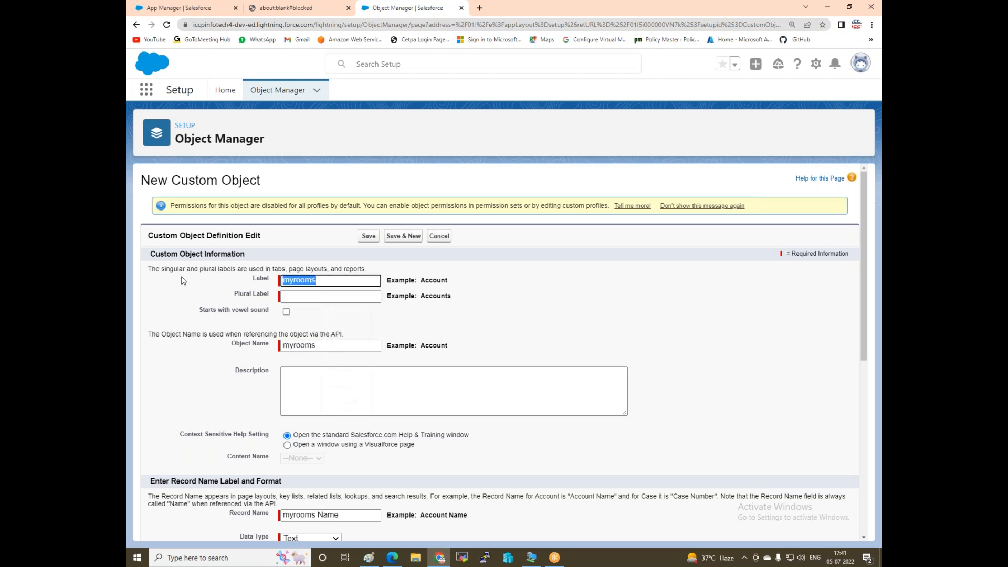
pyautogui.click(305, 295)
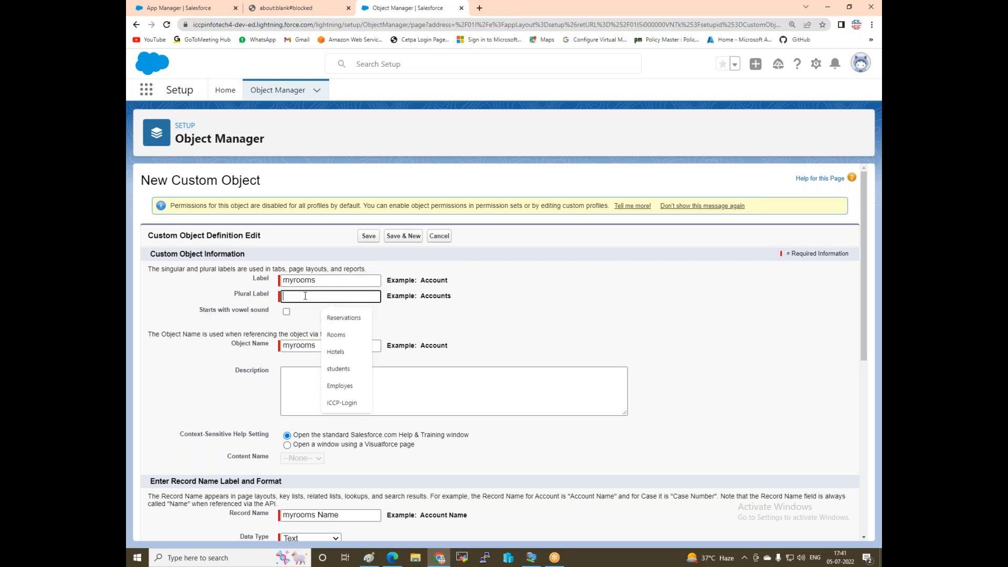
pyautogui.hotkey('ctrl', 'v')
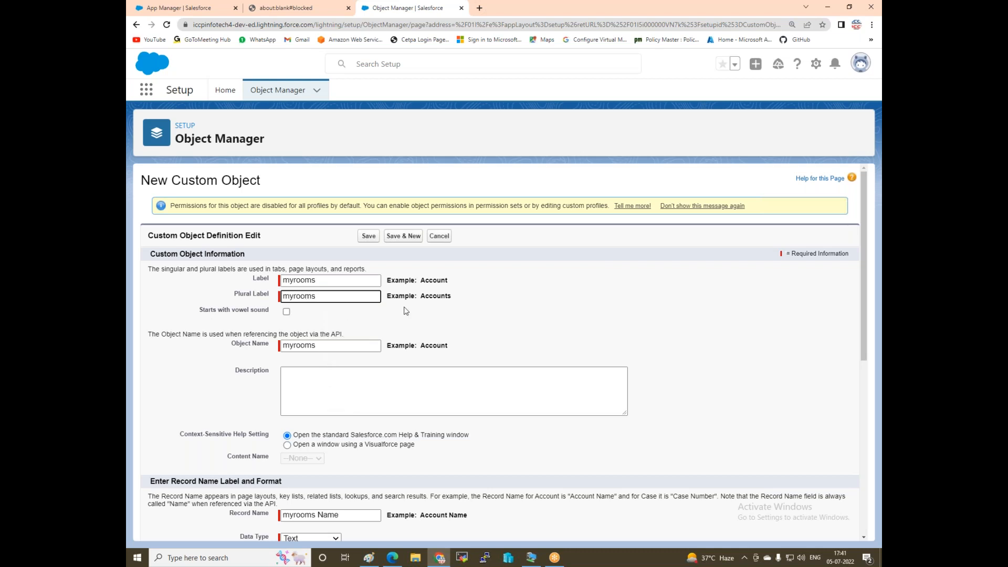
pyautogui.scroll(-4, 485, 347)
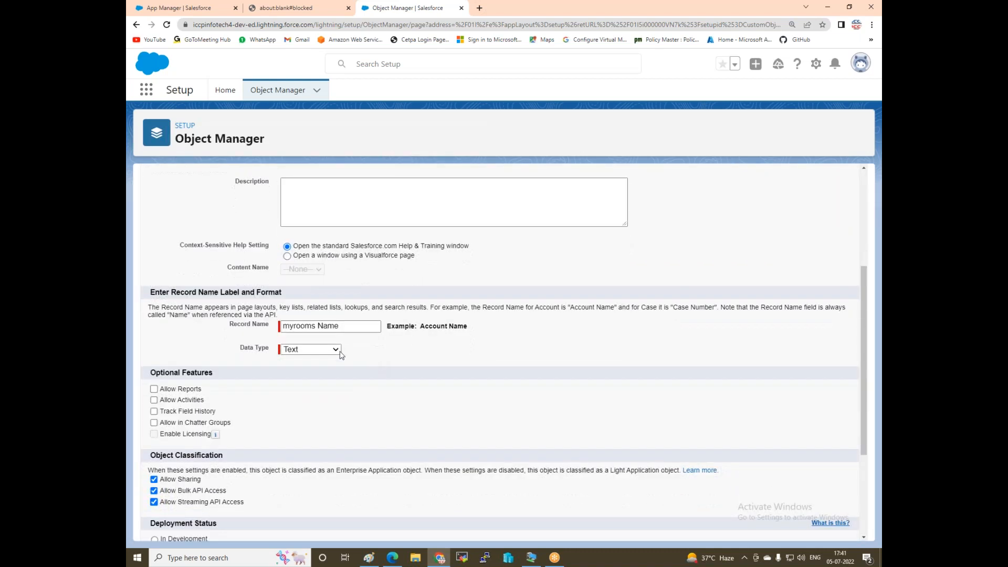
# Make the record name an Auto Number with display format MY-RN-{000}.
pyautogui.click(296, 353)
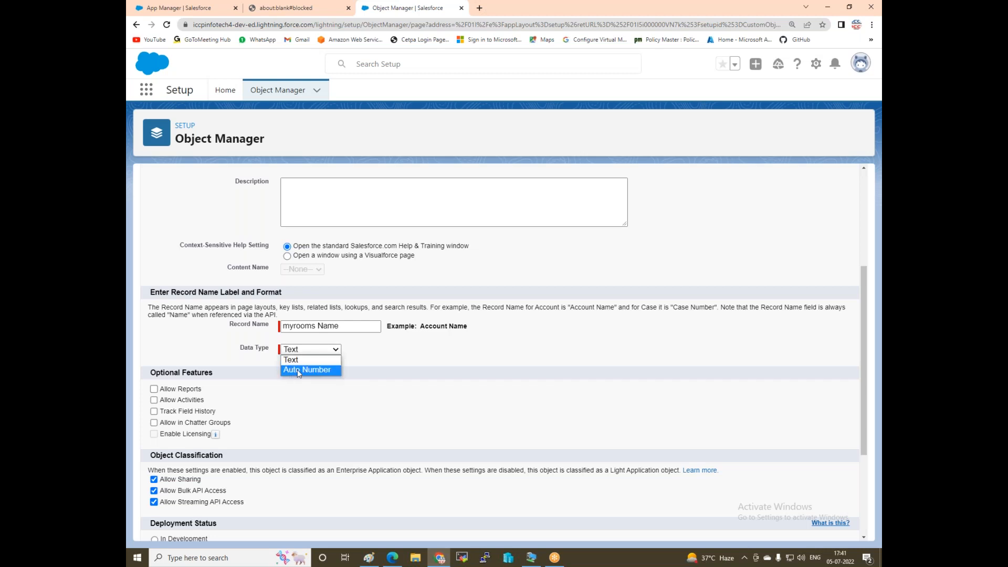
pyautogui.click(299, 370)
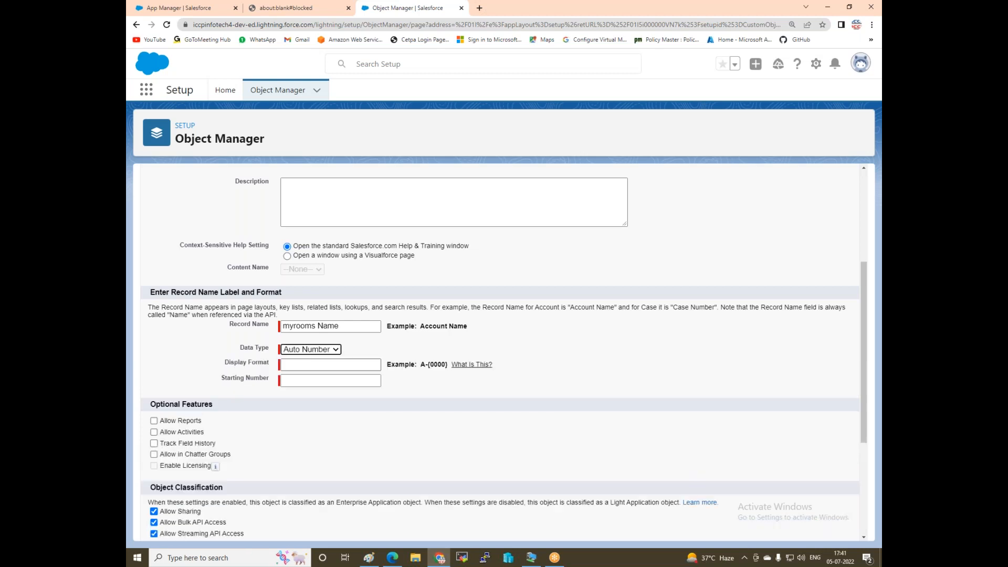
pyautogui.click(299, 365)
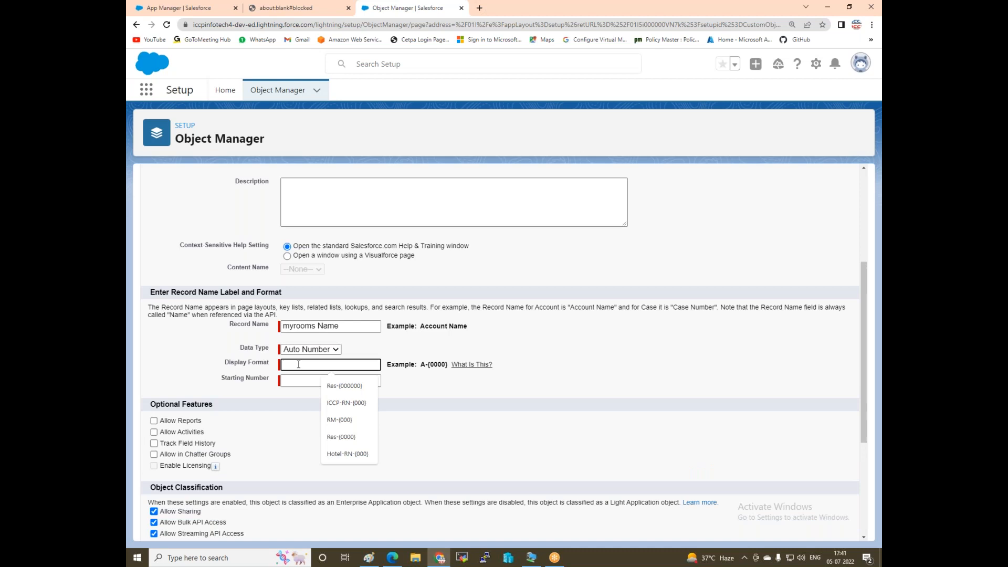
pyautogui.press('Down')
pyautogui.press('Down')
pyautogui.press('Return')
pyautogui.click(302, 364)
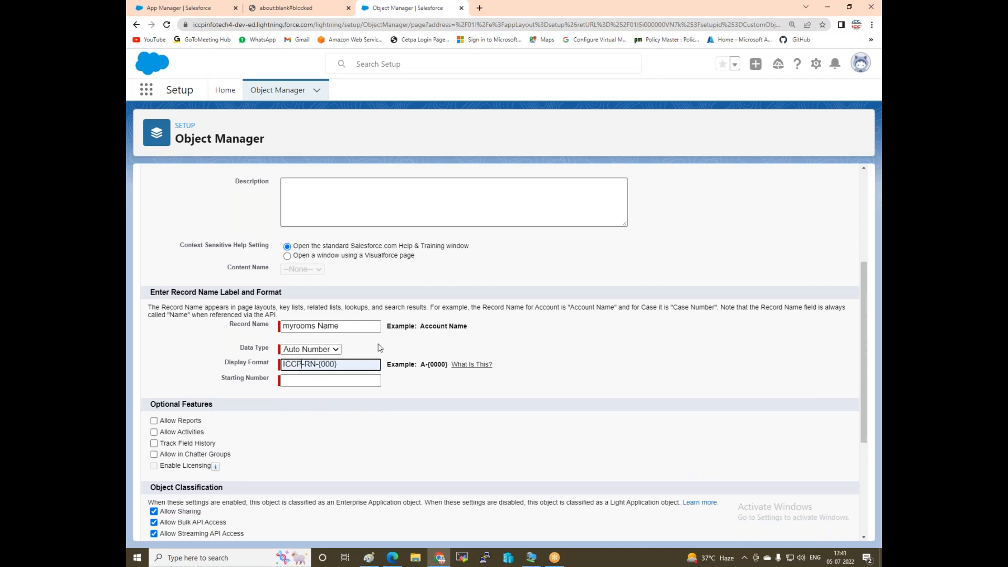
pyautogui.press('BackSpace')
pyautogui.press('BackSpace')
pyautogui.press('BackSpace')
pyautogui.press('BackSpace')
pyautogui.write('MY')
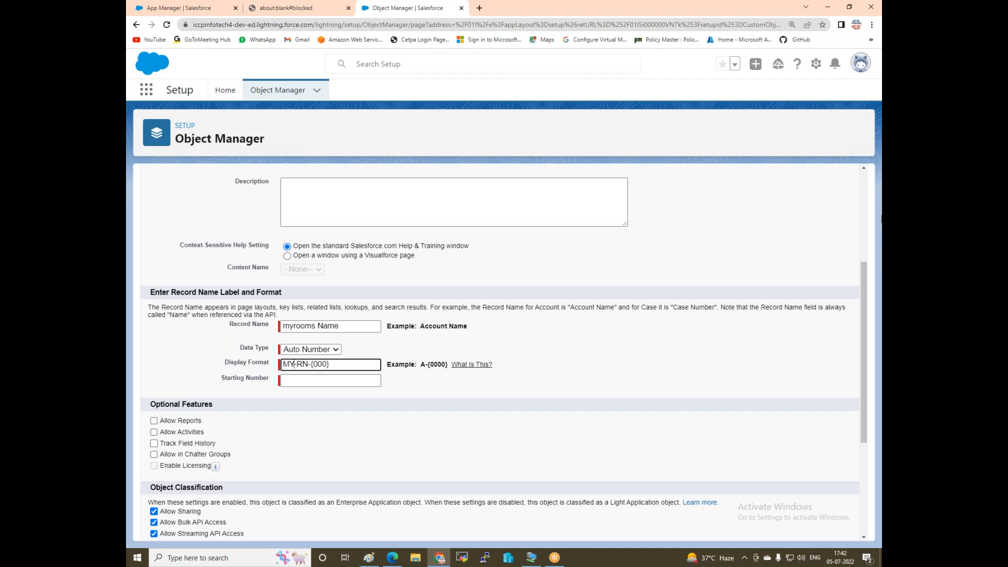
# Set the auto number's starting number to 101.
pyautogui.click(283, 380)
pyautogui.write('001')
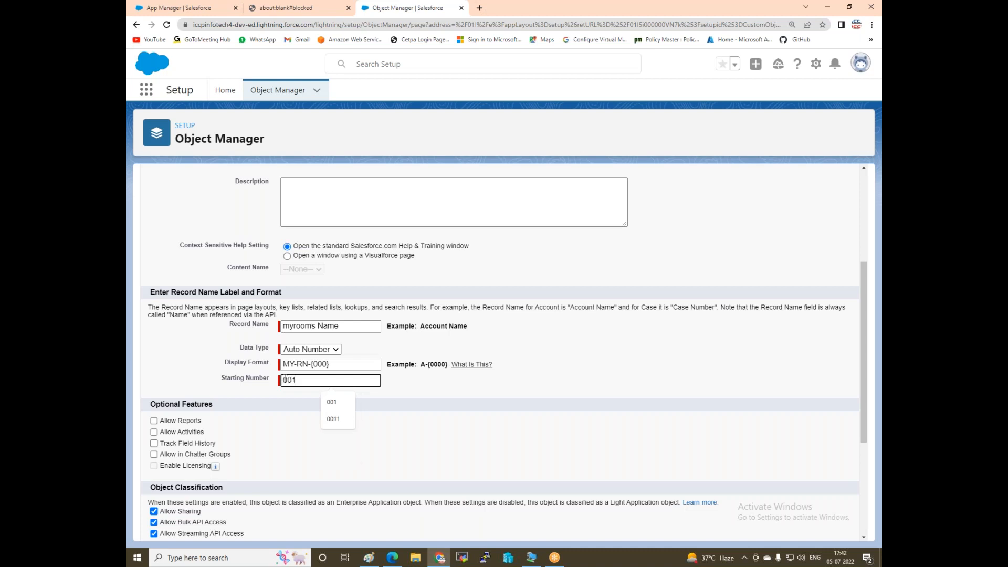
pyautogui.press('BackSpace')
pyautogui.press('BackSpace')
pyautogui.press('BackSpace')
pyautogui.write('101')
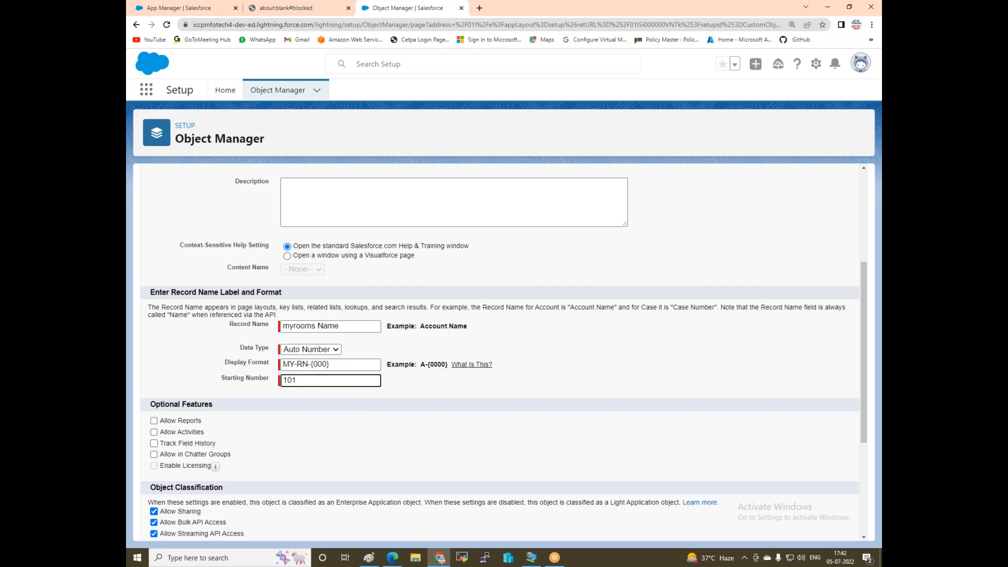
pyautogui.scroll(-1, 331, 402)
pyautogui.scroll(-3, 331, 401)
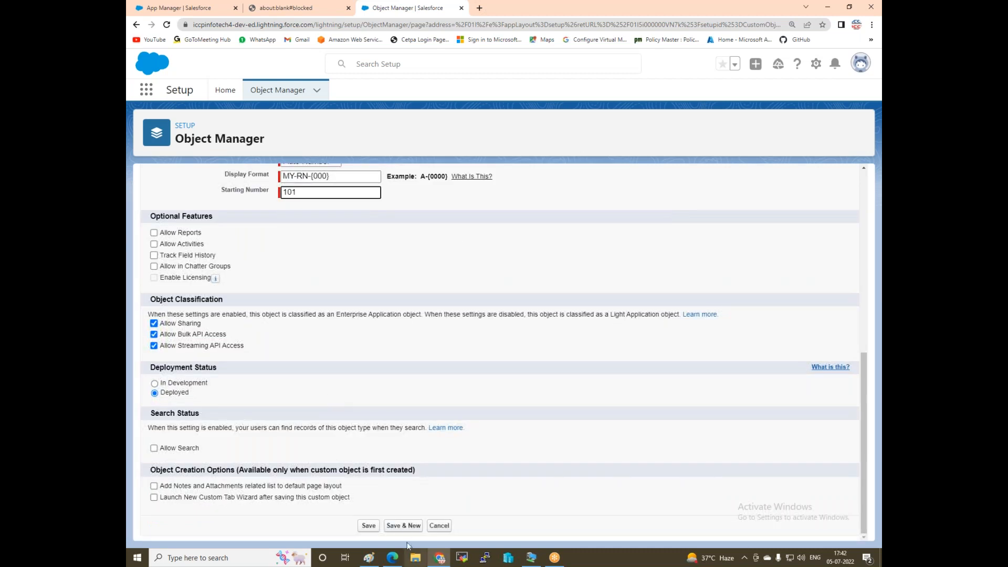
# Save the myrooms object and go back through Object Manager to Setup Home.
pyautogui.click(369, 525)
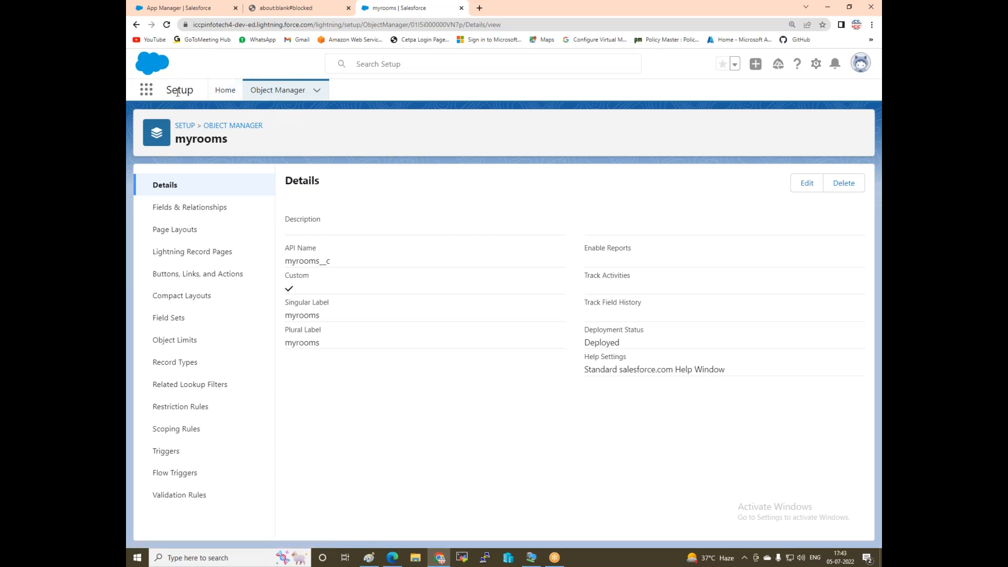
pyautogui.click(257, 91)
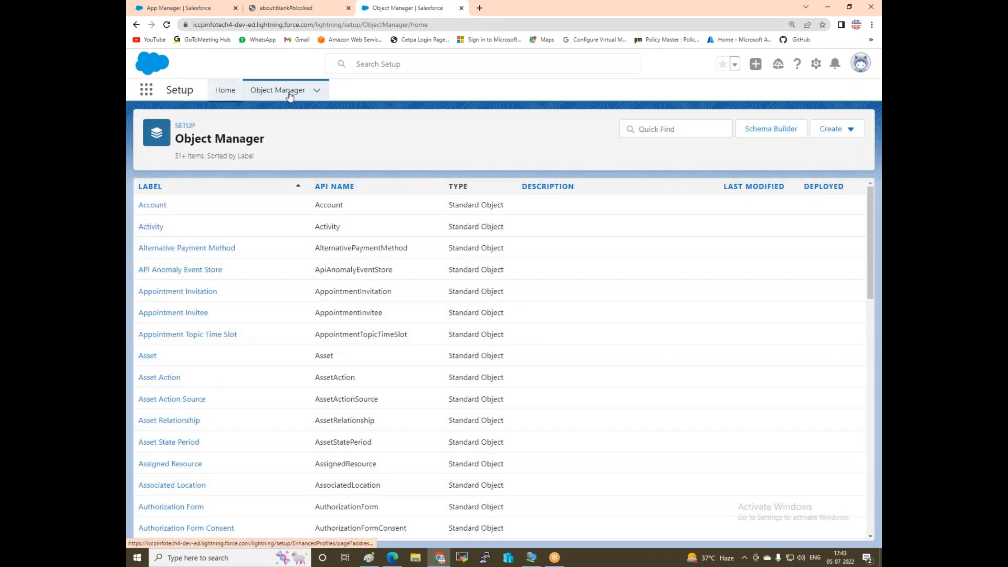
pyautogui.click(227, 93)
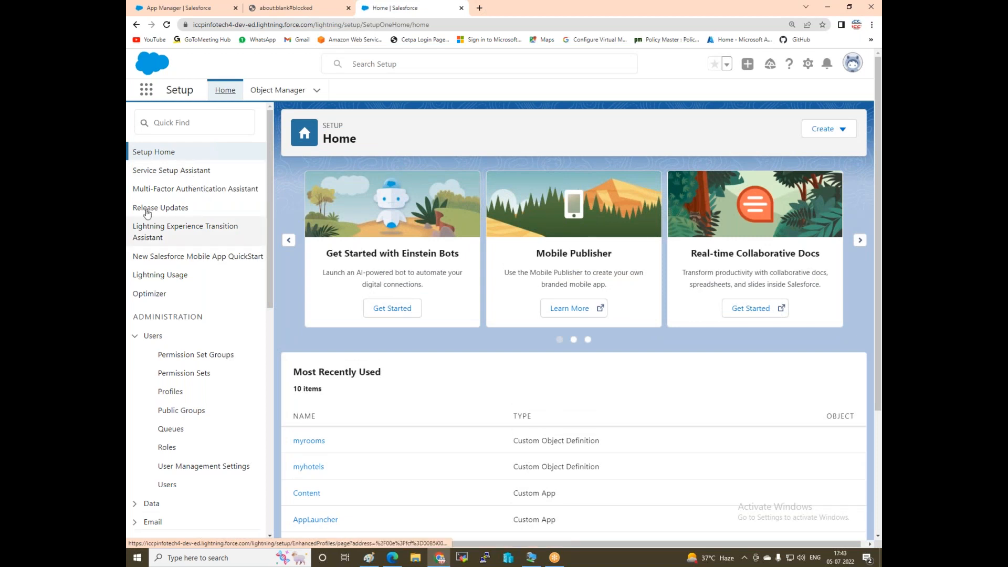
# Find App Manager via Quick Find 'app' and open it in a new browser tab.
pyautogui.click(168, 121)
pyautogui.write('a')
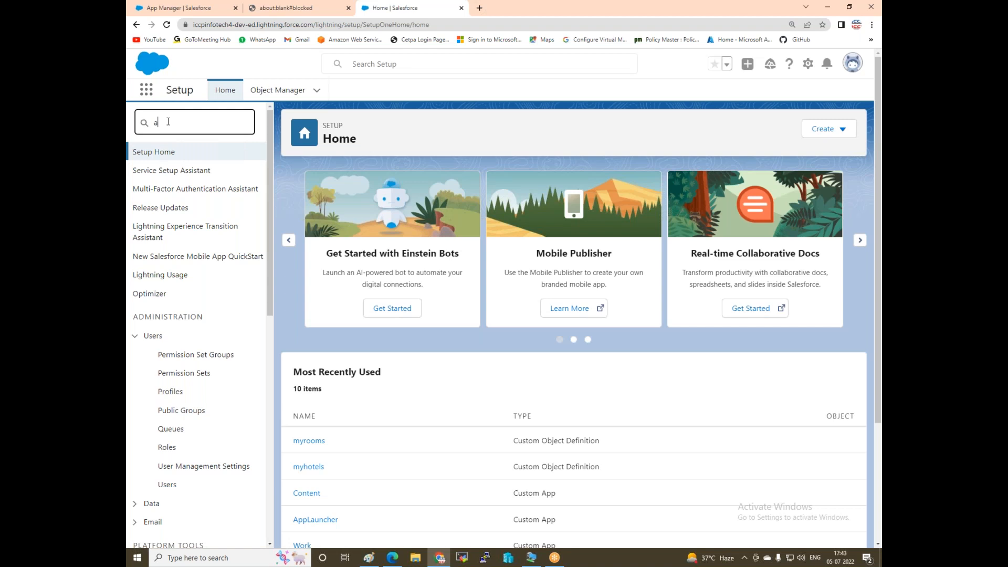
pyautogui.write('pp')
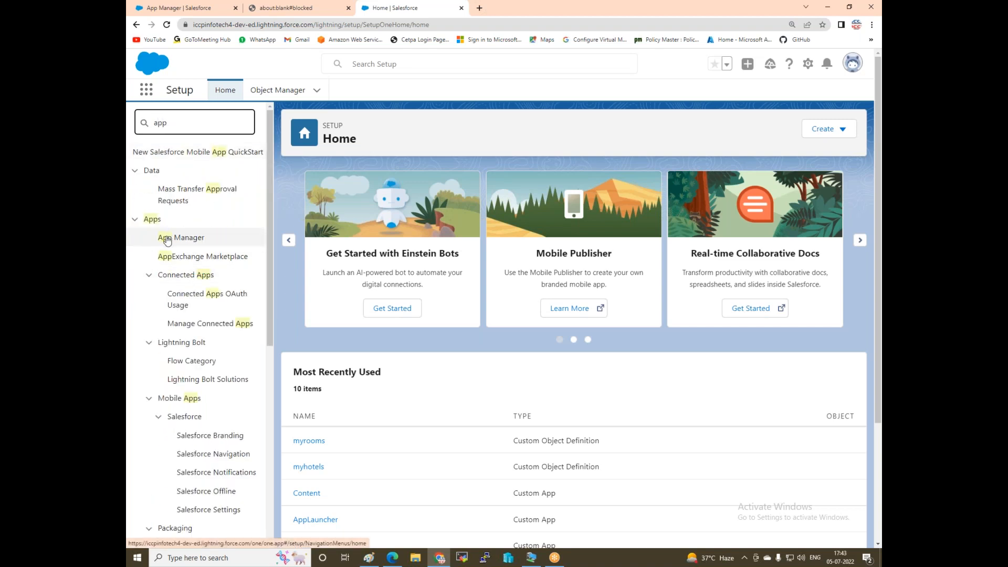
pyautogui.rightClick(167, 240)
pyautogui.click(190, 245)
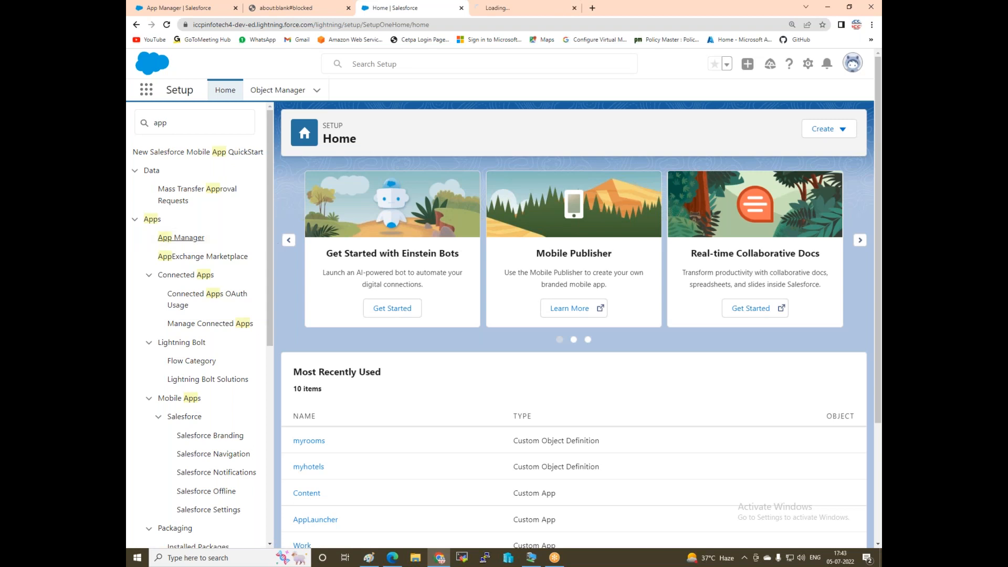
pyautogui.click(505, 10)
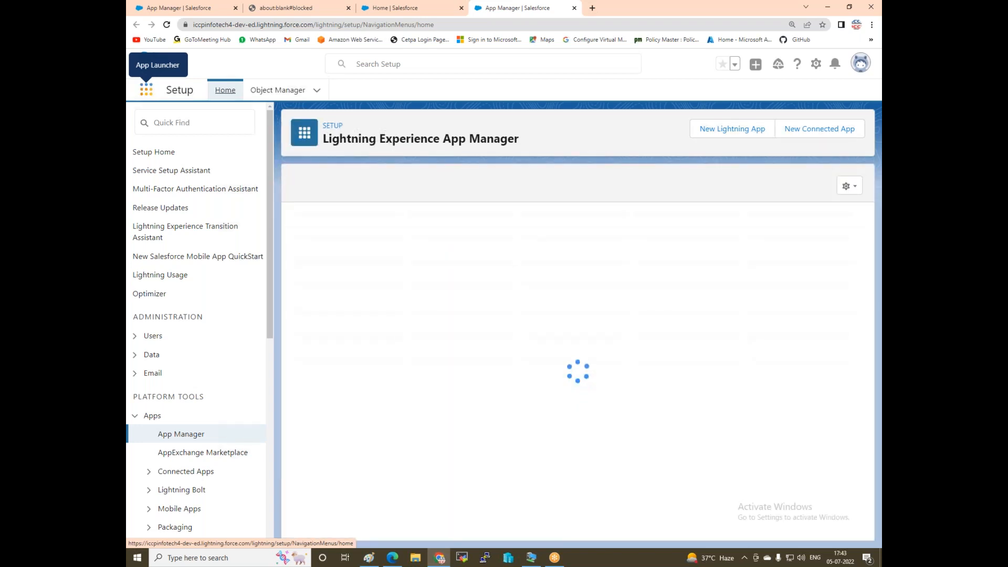
pyautogui.click(178, 121)
pyautogui.write('a')
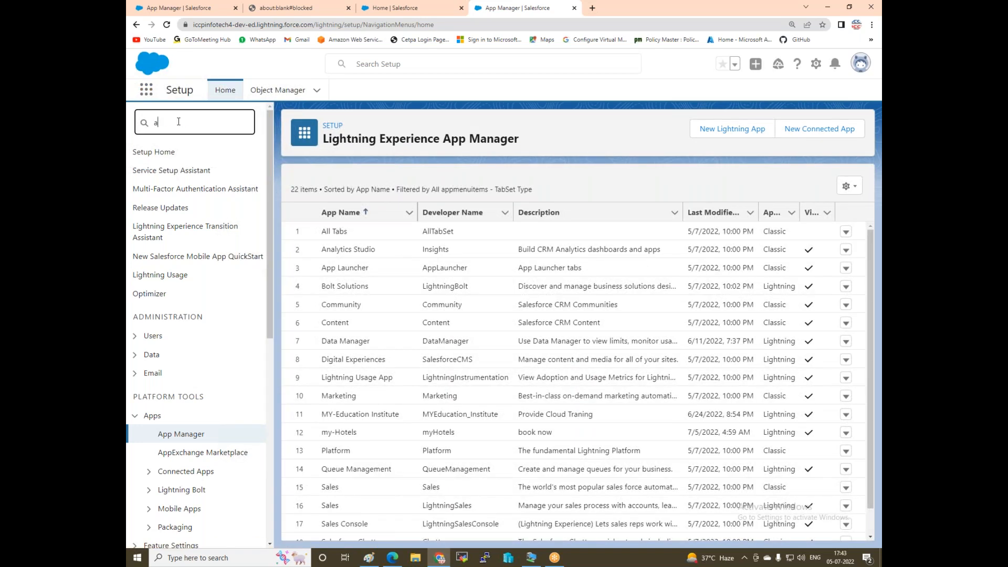
pyautogui.write('pp')
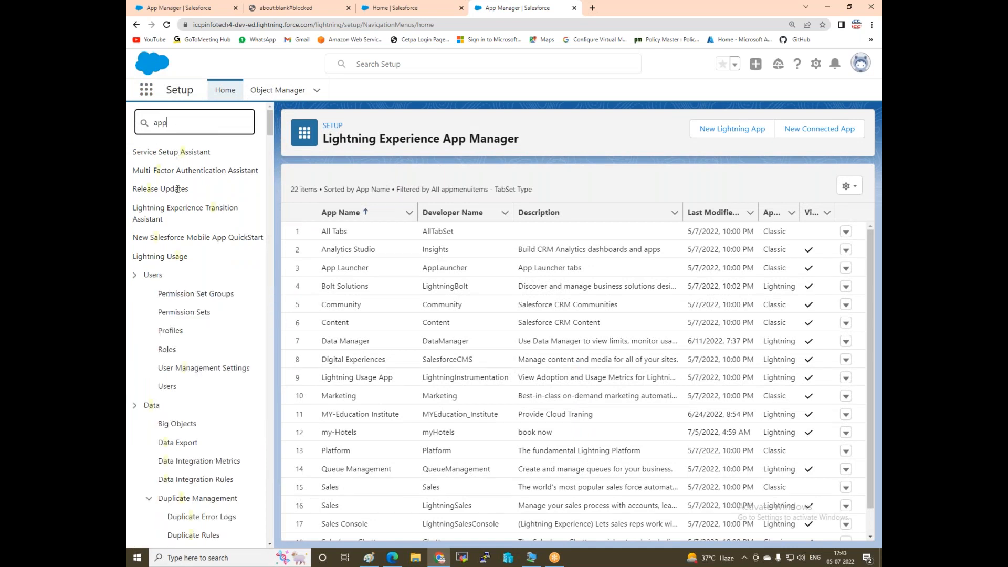
pyautogui.click(181, 239)
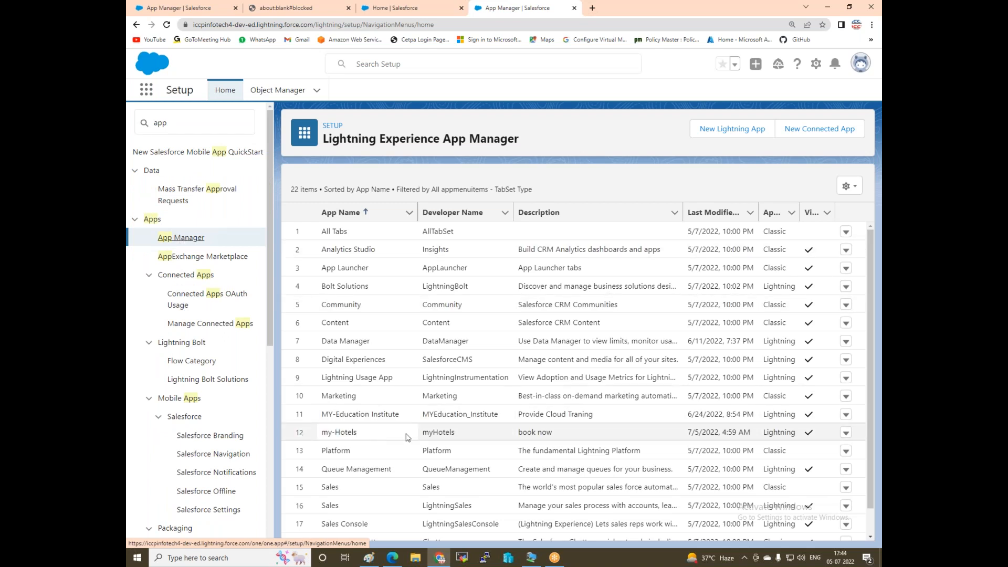
# Edit the my-Hotels app and open its Navigation Items page.
pyautogui.click(845, 434)
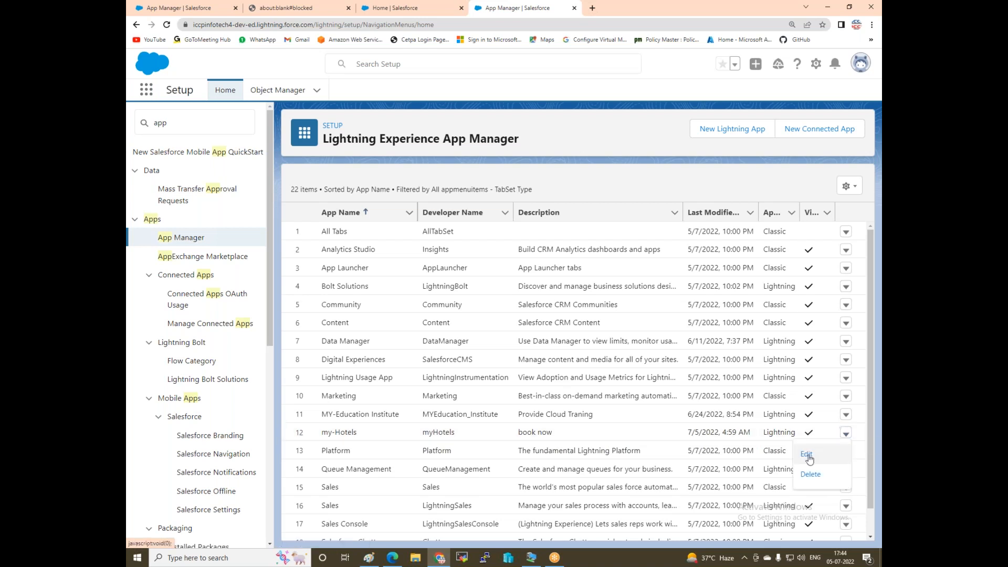
pyautogui.click(808, 455)
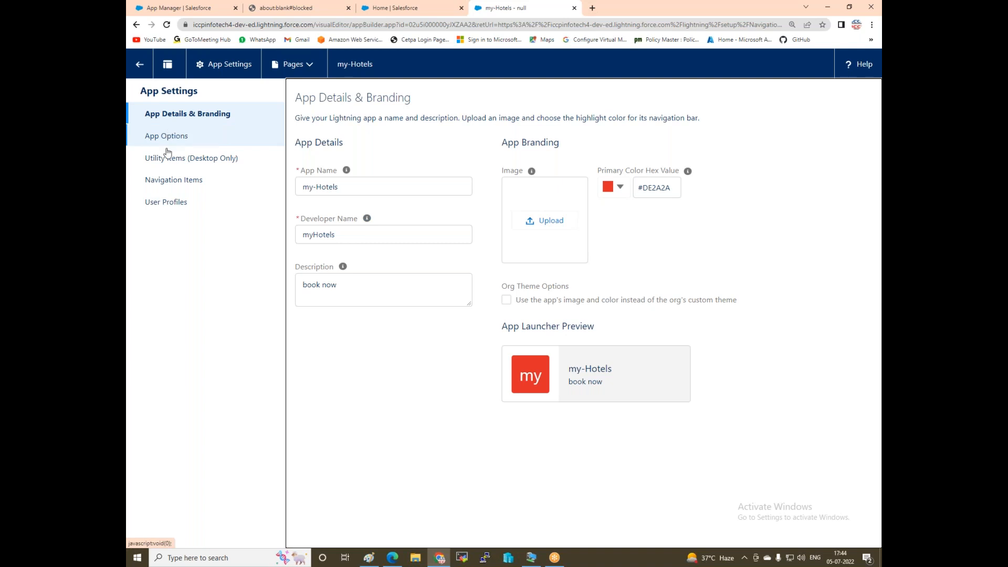
pyautogui.click(160, 188)
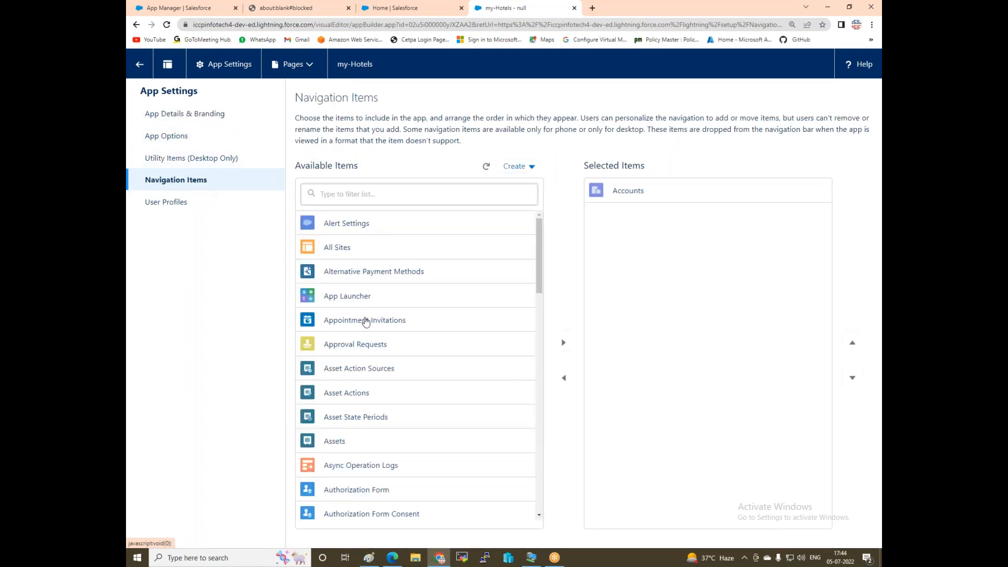
# Filter the available navigation items for 'my', which returns no matches.
pyautogui.click(364, 195)
pyautogui.write('a')
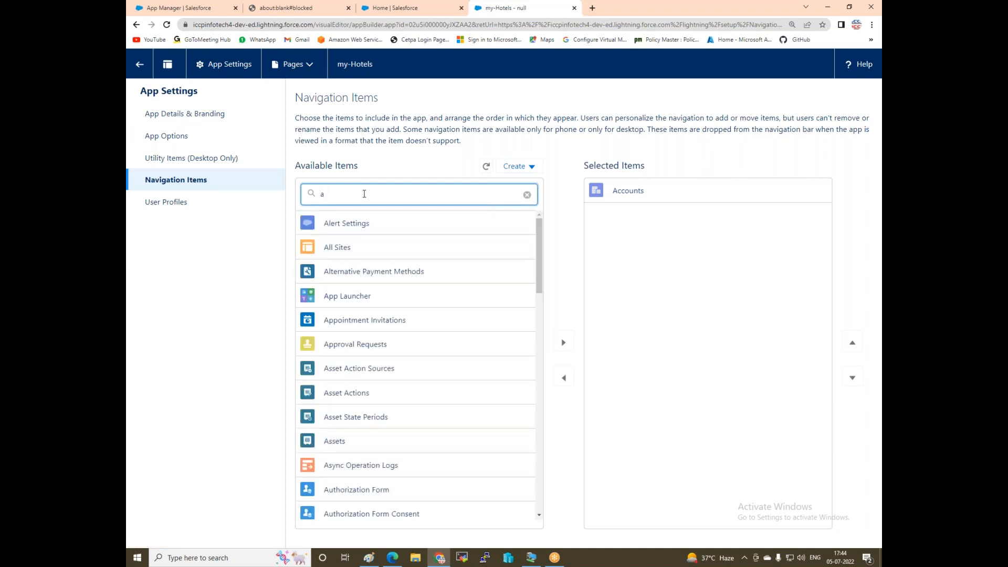
pyautogui.press('BackSpace')
pyautogui.write('my')
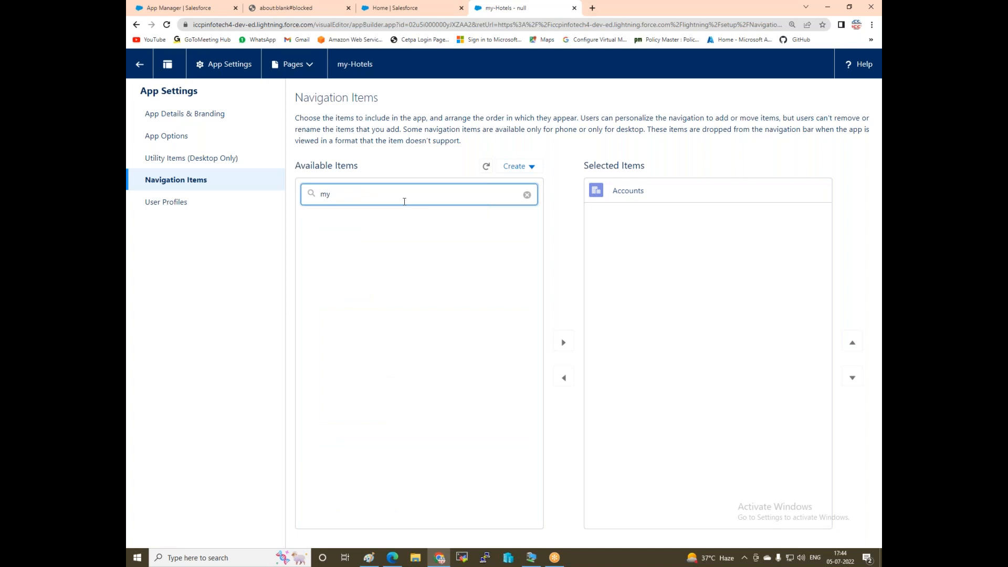
# Return to Paint with the create object → object tab → app diagram.
pyautogui.click(375, 558)
pyautogui.click(625, 304)
pyautogui.scroll(7, 627, 305)
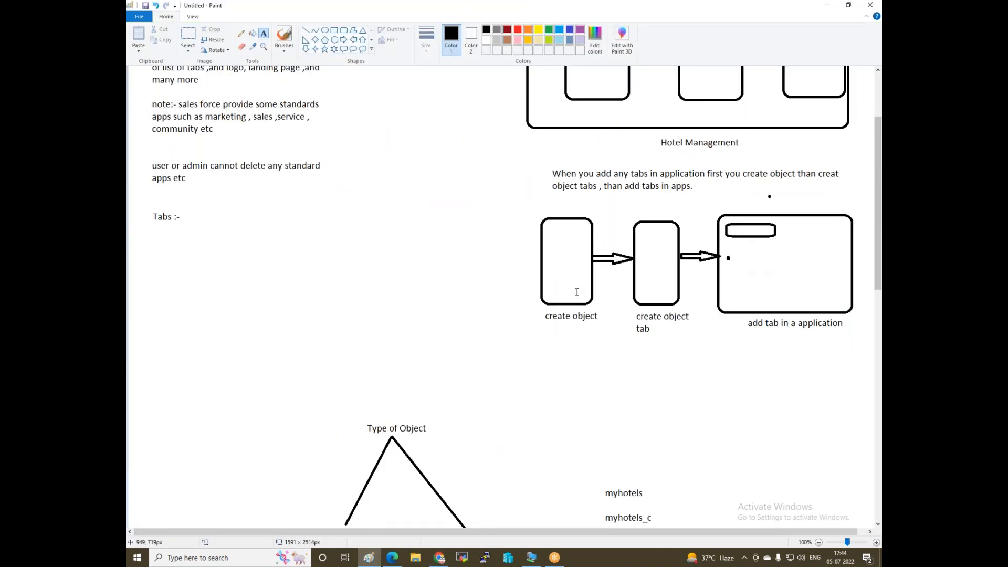
# Draw a dark red right arrow and left arrow beneath the diagram.
pyautogui.click(344, 40)
pyautogui.click(508, 30)
pyautogui.moveTo(547, 337); pyautogui.dragTo(602, 353)
pyautogui.click(615, 371)
pyautogui.click(355, 40)
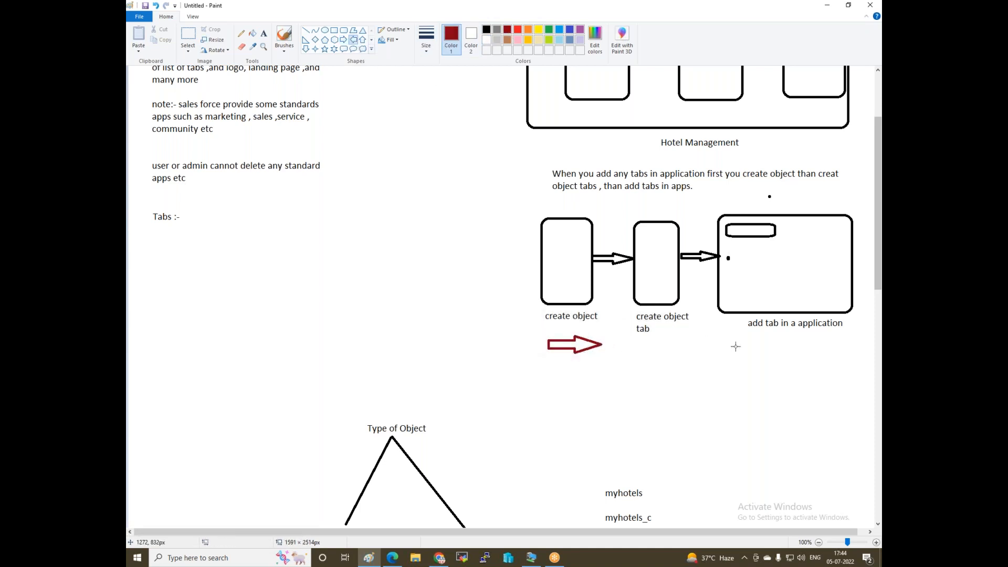
pyautogui.moveTo(766, 338); pyautogui.dragTo(718, 355)
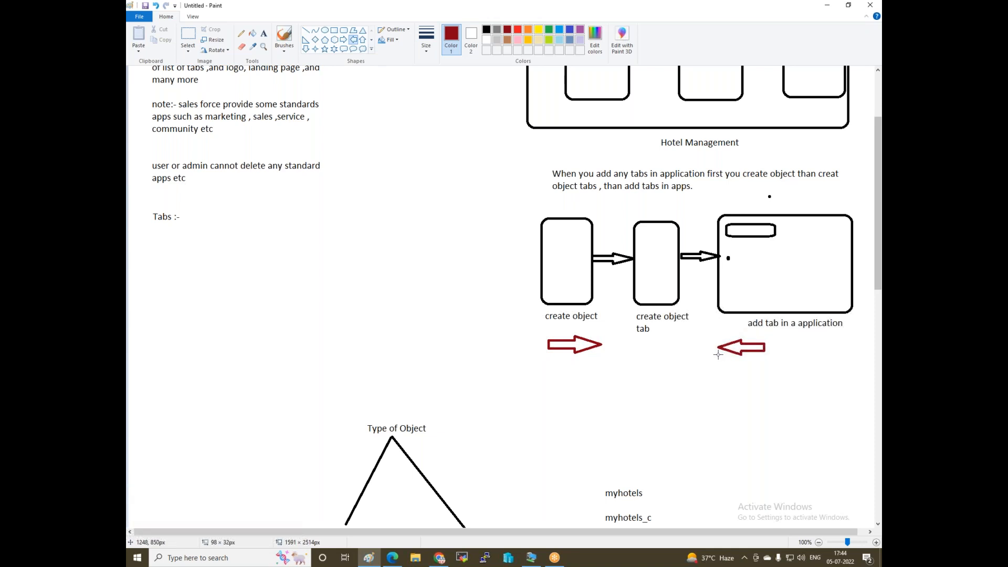
pyautogui.click(668, 360)
# Brush curved red lines linking the arrows and the three steps.
pyautogui.click(284, 40)
pyautogui.moveTo(587, 345)
pyautogui.mouseDown()
pyautogui.moveTo(593, 400)
pyautogui.moveTo(647, 362)
pyautogui.moveTo(650, 342)
pyautogui.moveTo(654, 397)
pyautogui.moveTo(758, 390)
pyautogui.moveTo(777, 343)
pyautogui.moveTo(789, 346)
pyautogui.mouseUp()
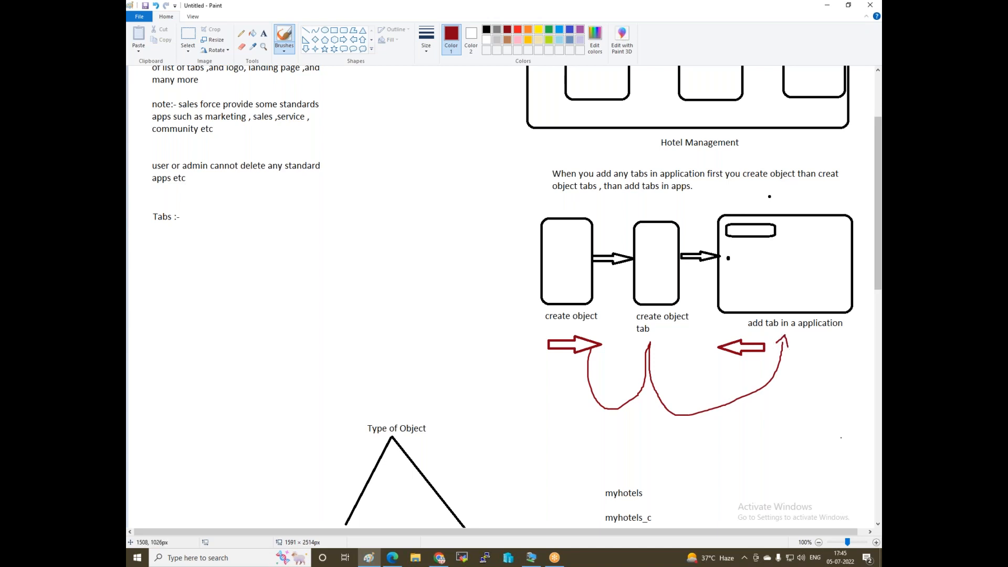
pyautogui.click(868, 375)
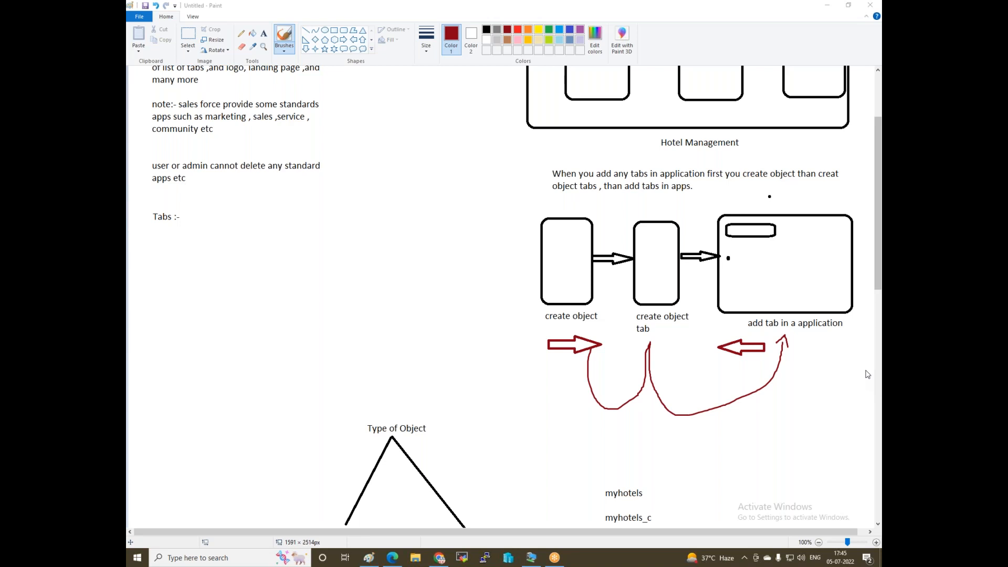
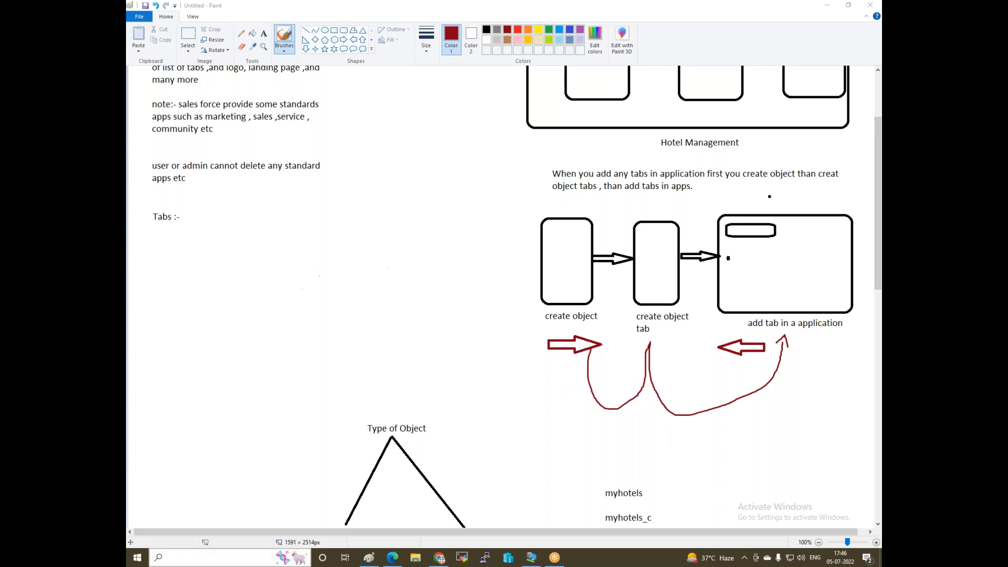
# Return from Paint to the browser showing the my-Hotels Navigation Items settings.
pyautogui.click(440, 558)
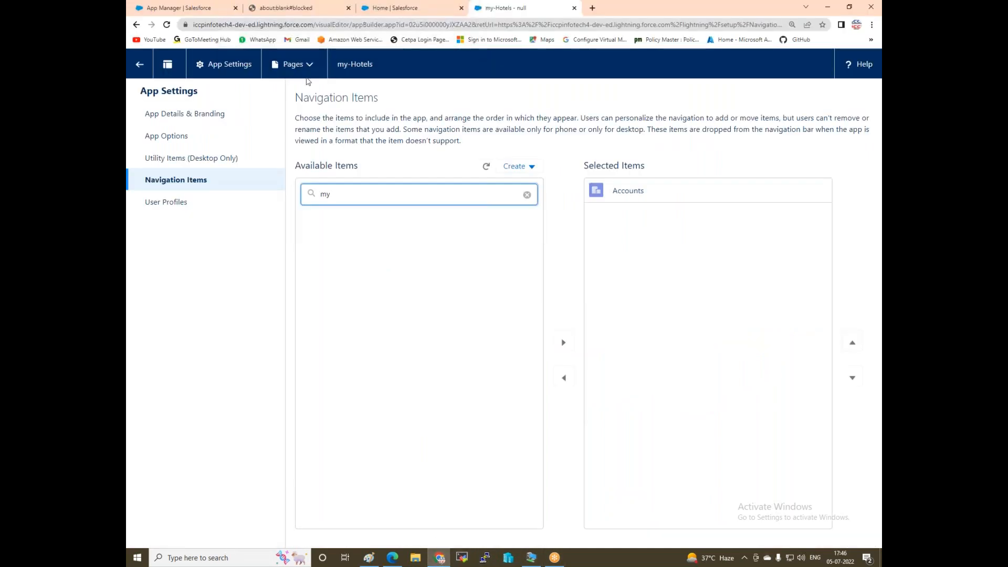
# Close the blank about:blank browser tab and open Object Manager from Setup Home.
pyautogui.click(397, 10)
pyautogui.click(173, 8)
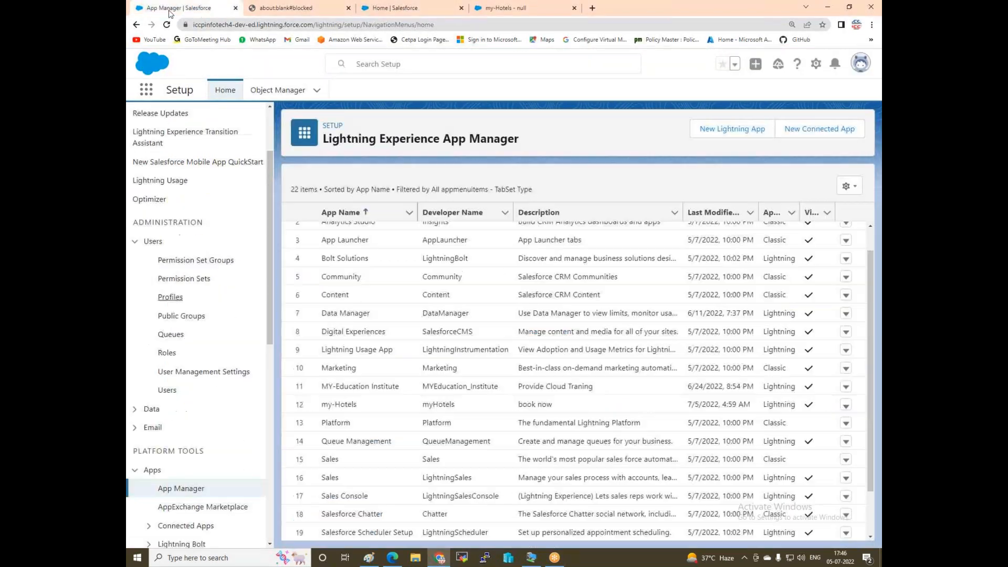
pyautogui.click(337, 7)
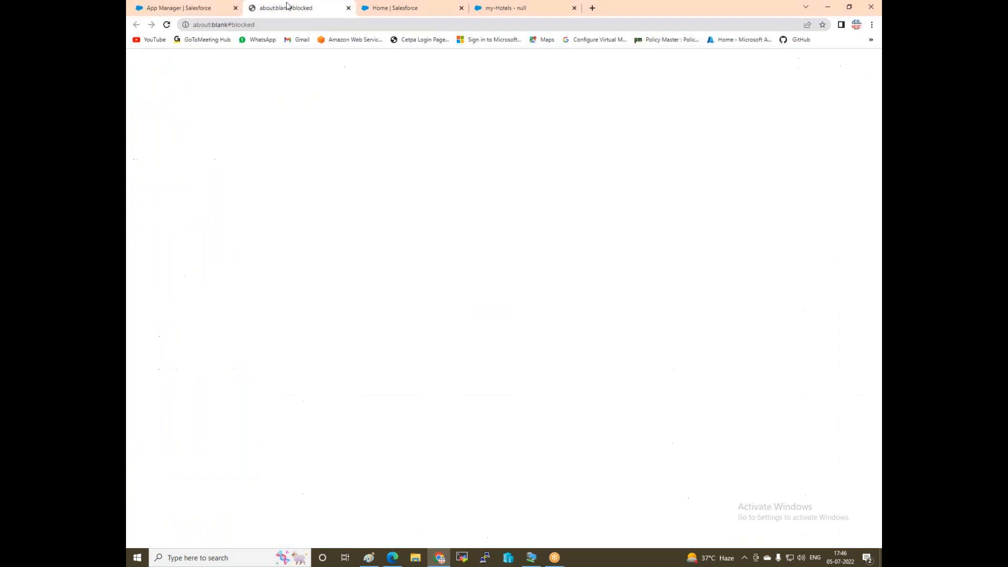
pyautogui.click(348, 9)
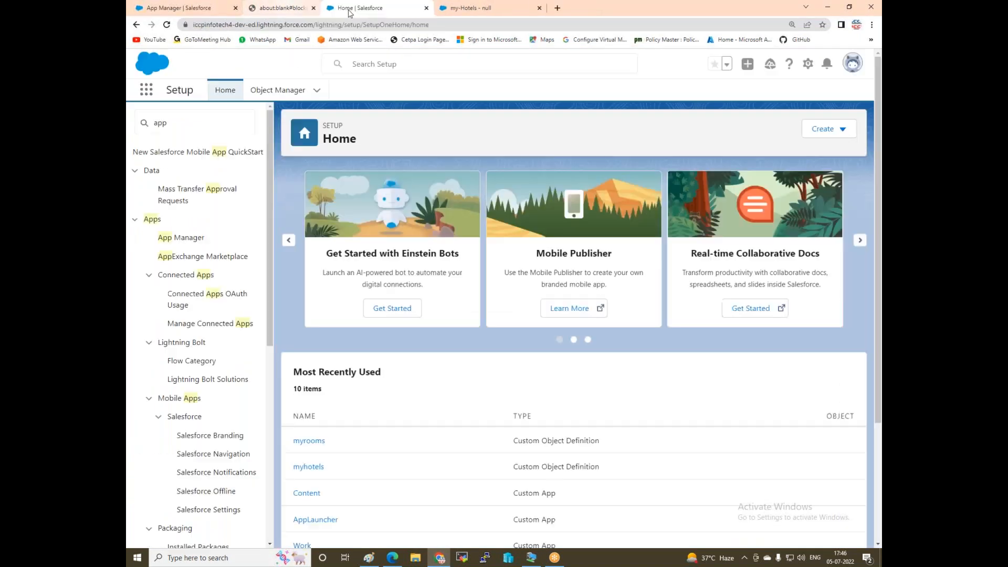
pyautogui.click(280, 91)
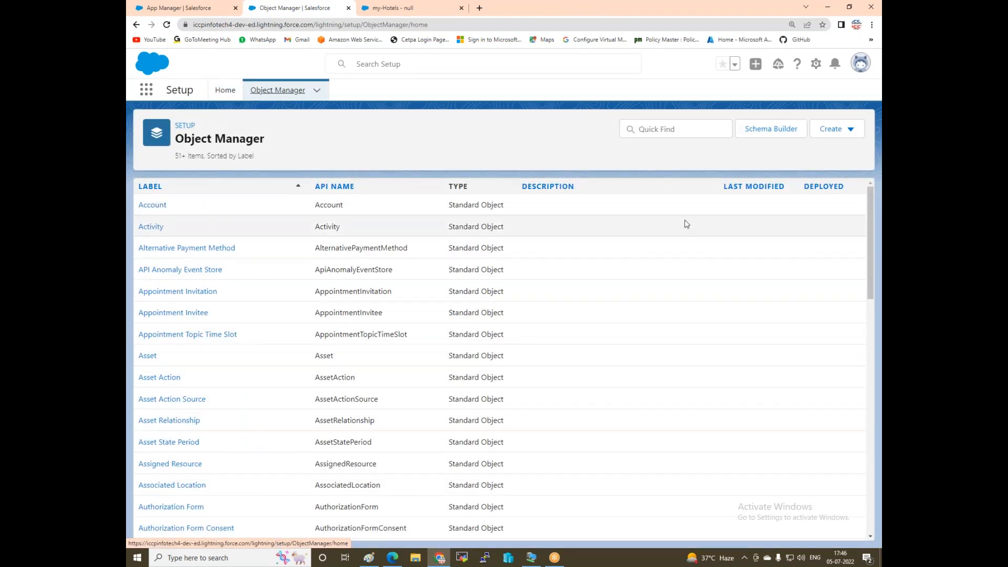
pyautogui.click(669, 126)
pyautogui.write('my')
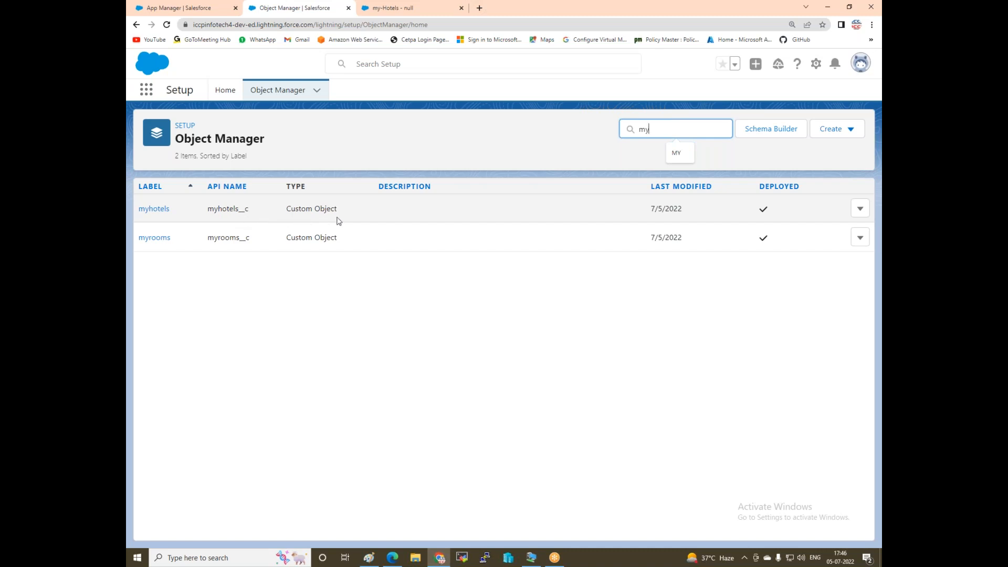
pyautogui.click(859, 211)
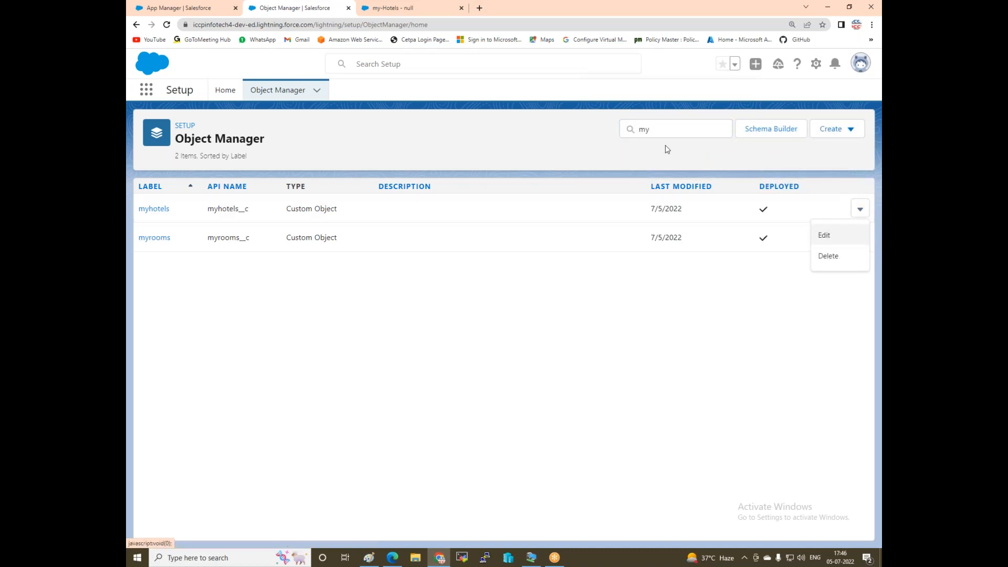
pyautogui.click(655, 132)
pyautogui.press('BackSpace')
pyautogui.press('BackSpace')
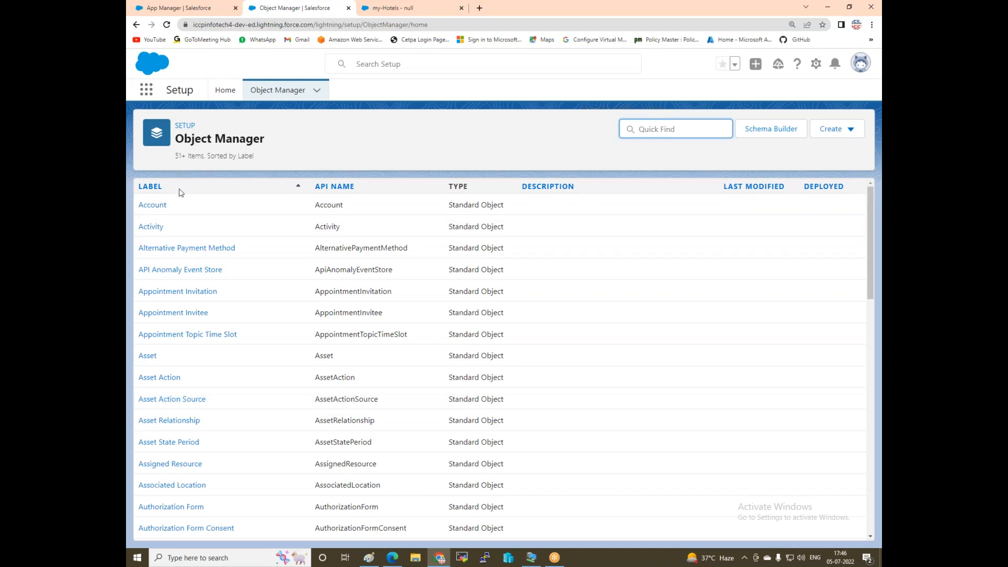
# Search 'tabs' in Setup Quick Find and open the Tabs page under User Interface.
pyautogui.click(227, 90)
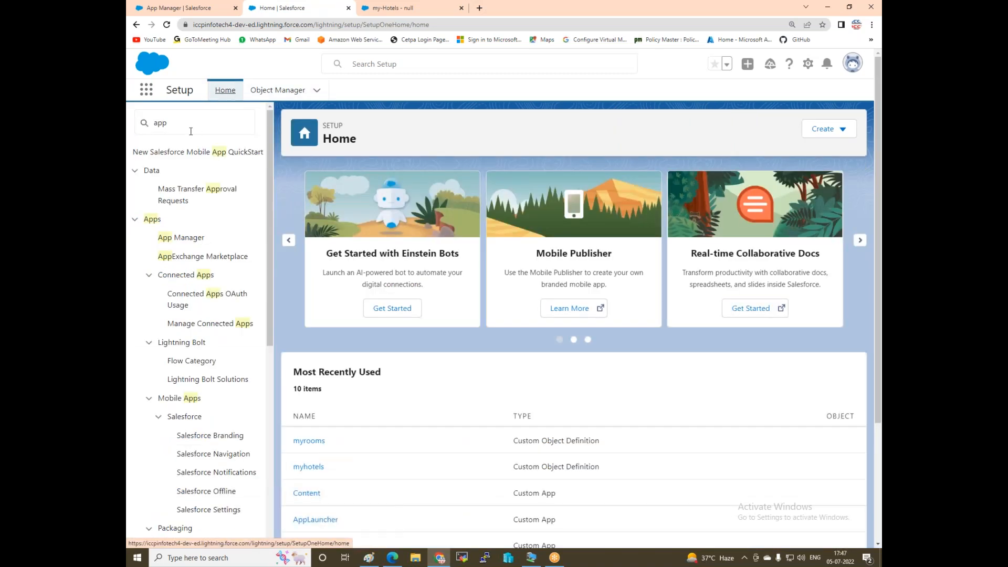
pyautogui.write('ta')
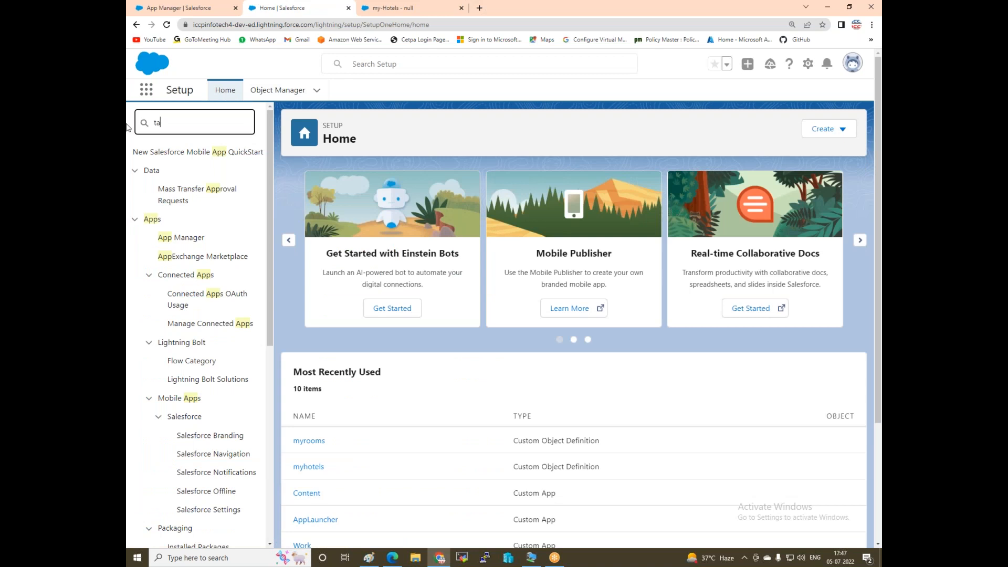
pyautogui.write('bs')
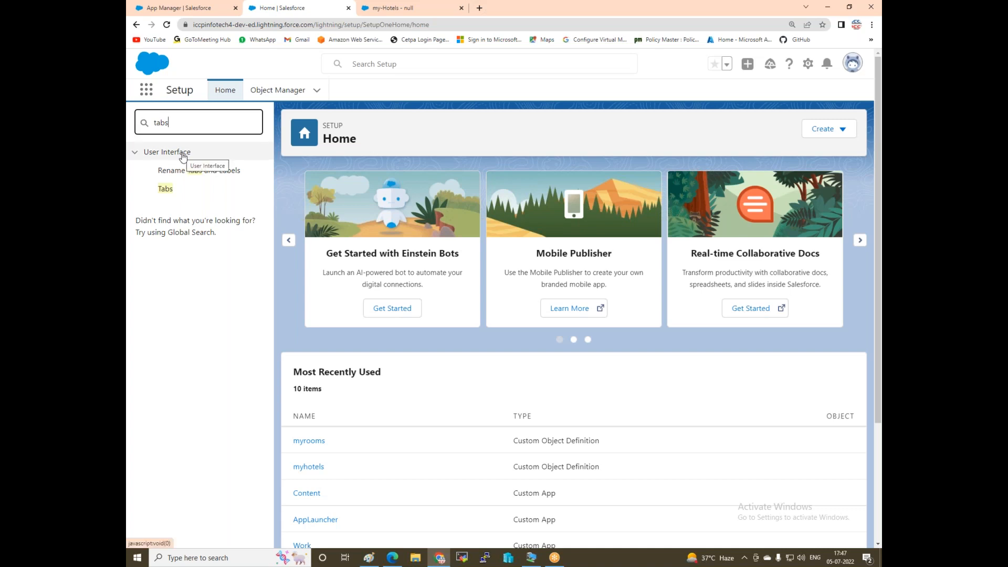
pyautogui.click(166, 190)
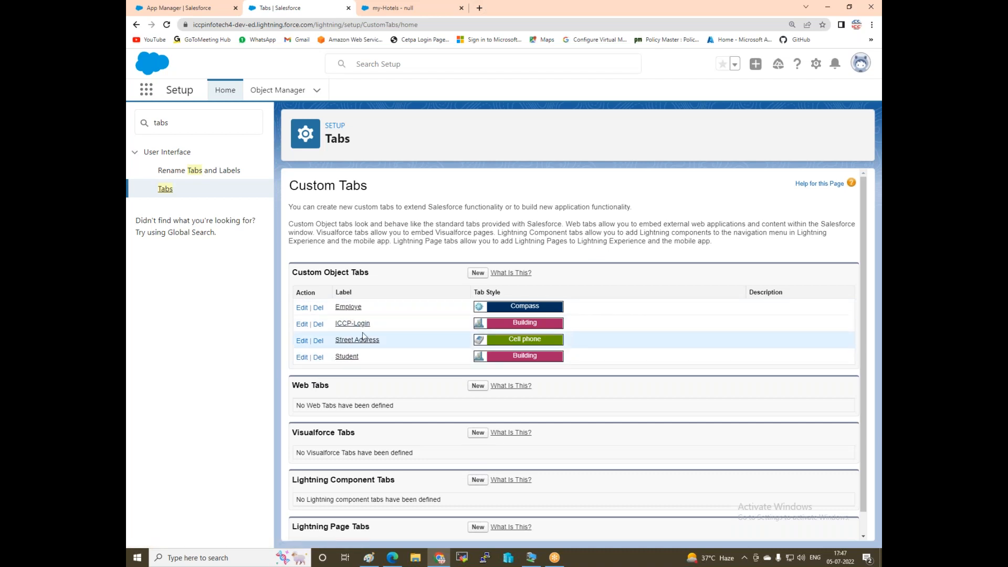
# Create a new custom object tab for myhotels using the Building Block tab style.
pyautogui.click(478, 272)
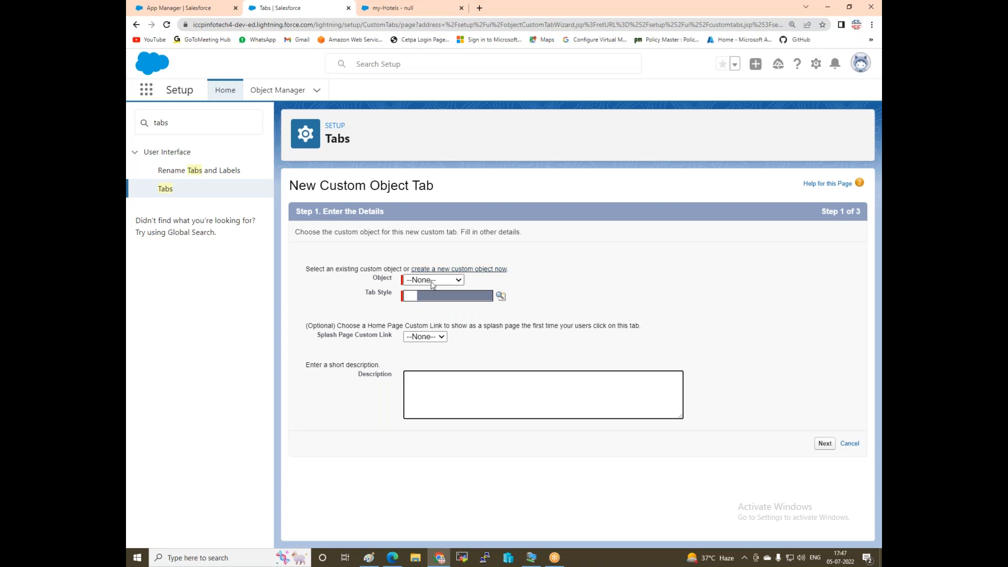
pyautogui.click(460, 280)
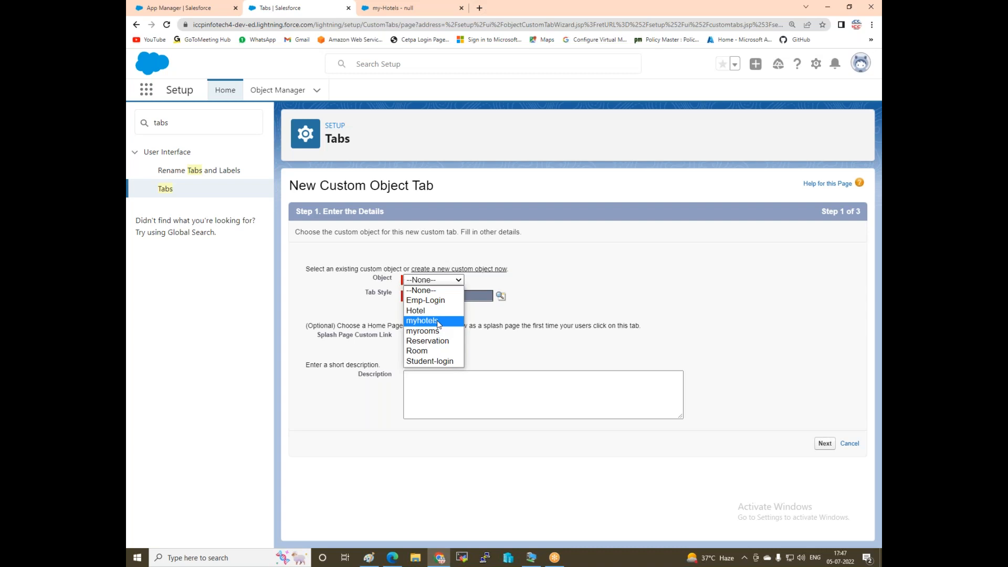
pyautogui.click(438, 321)
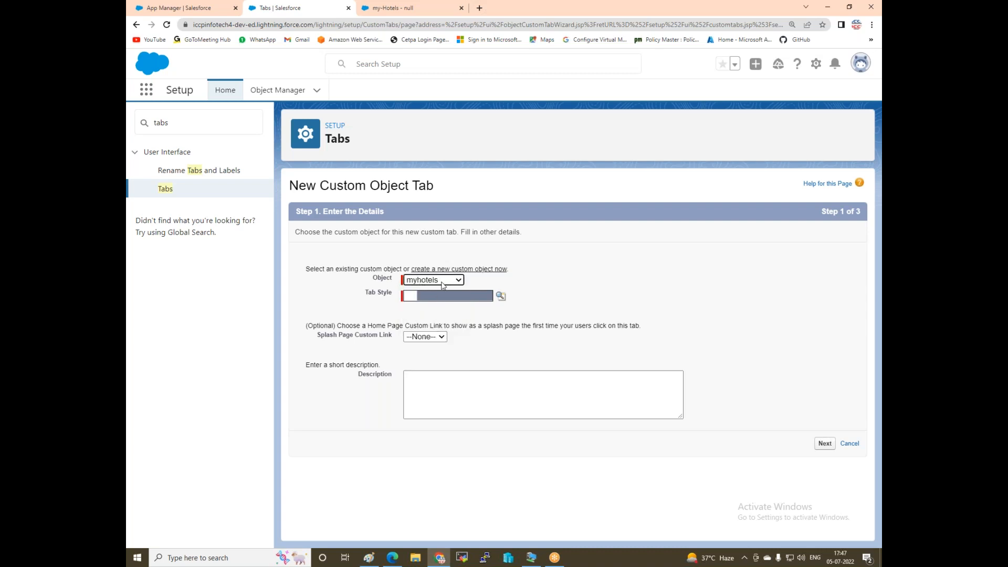
pyautogui.click(426, 297)
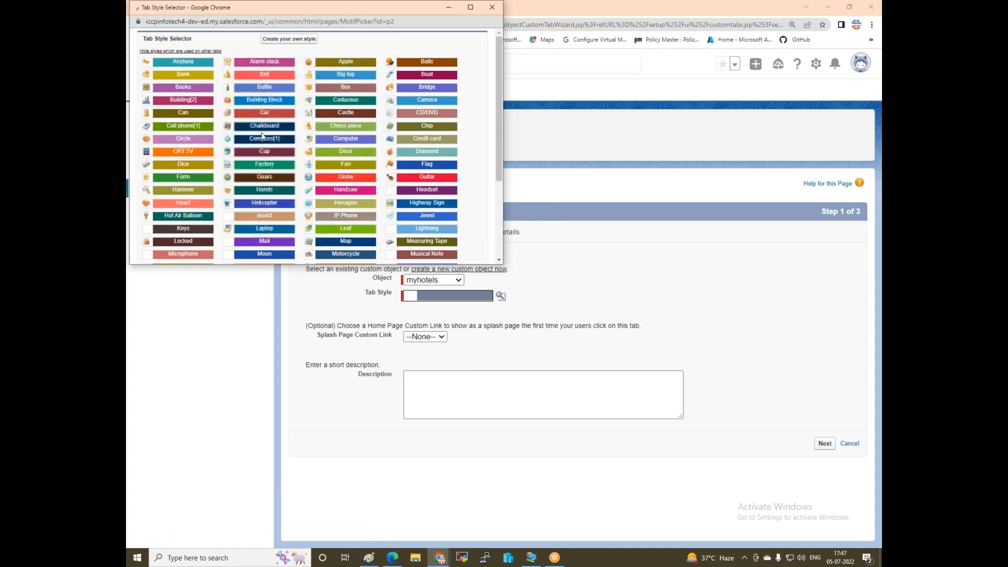
pyautogui.click(264, 100)
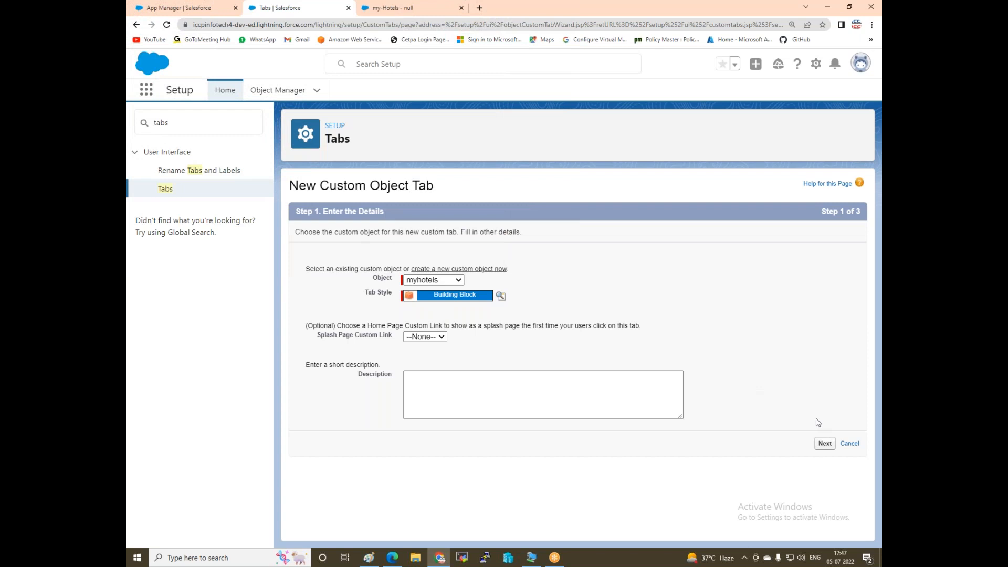
pyautogui.click(825, 444)
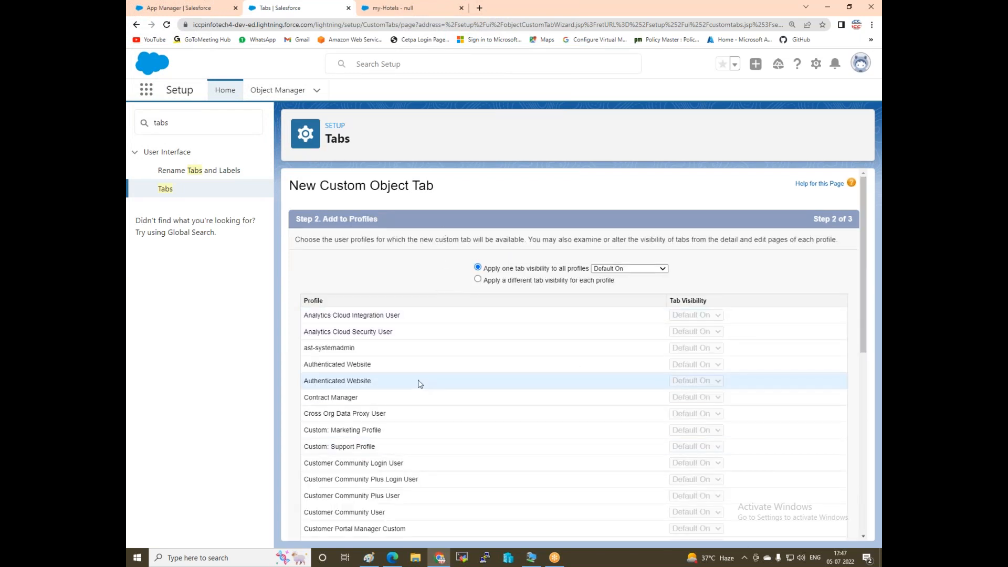
# Keep the myhotels tab Default On for all profiles and continue to Step 3.
pyautogui.scroll(-7, 420, 383)
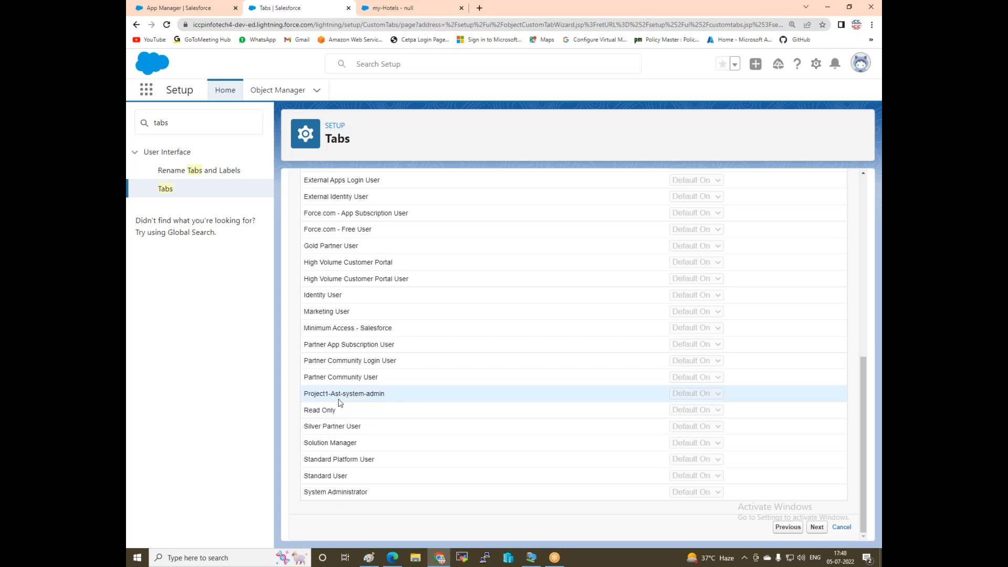
pyautogui.scroll(3, 340, 410)
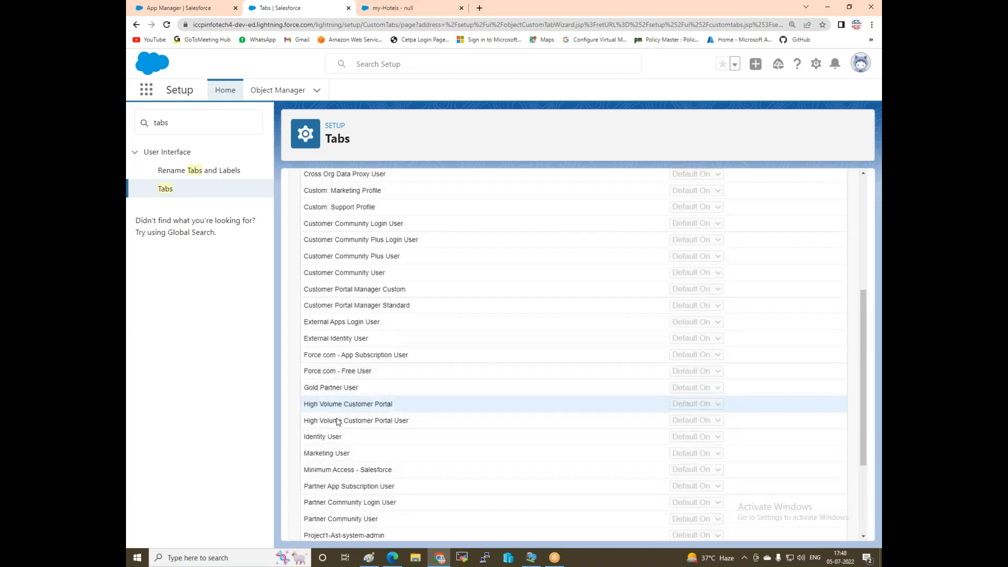
pyautogui.scroll(5, 342, 442)
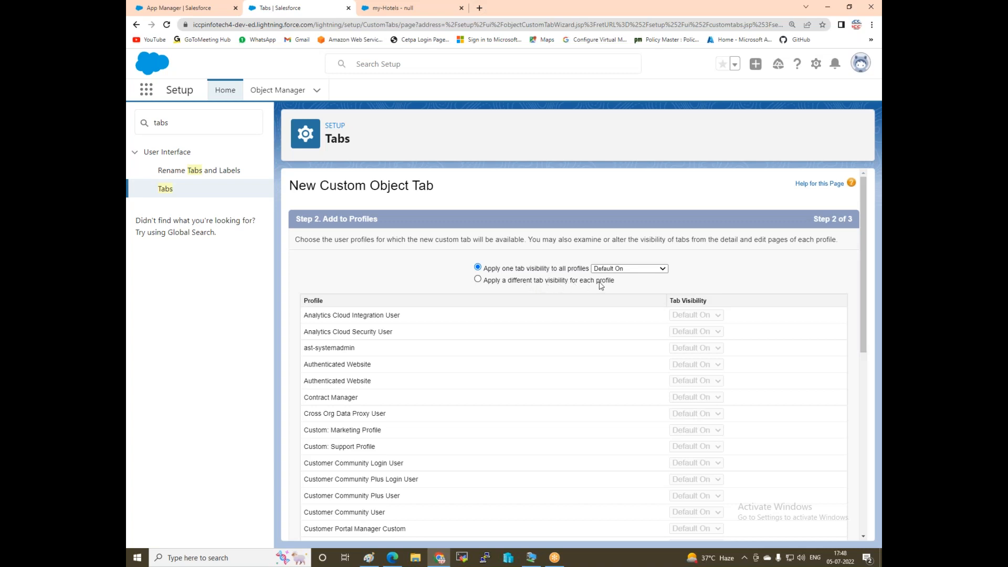
pyautogui.scroll(-8, 666, 457)
pyautogui.click(818, 528)
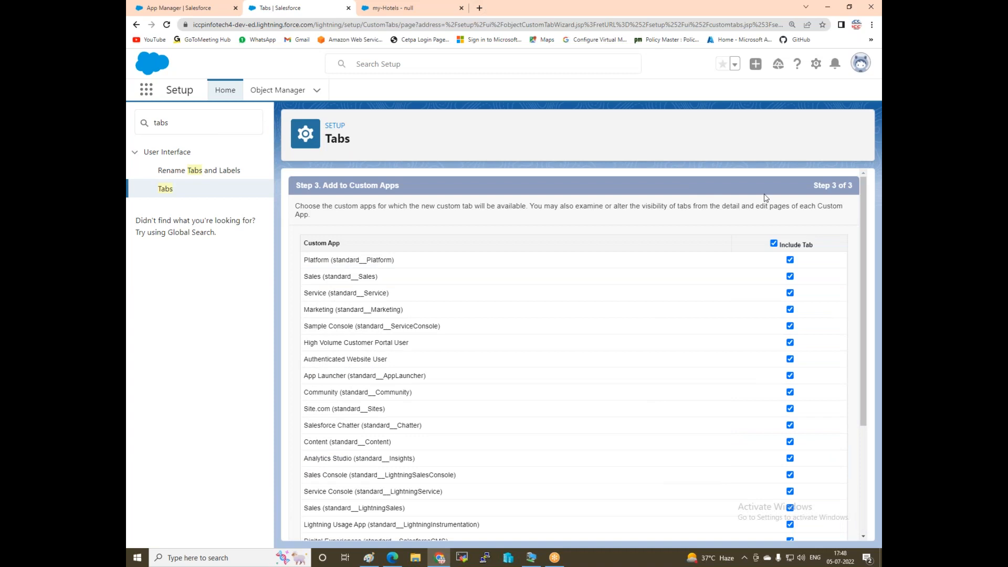
# Include the myhotels tab only in the my-Hotels app and save it.
pyautogui.scroll(-1, 360, 265)
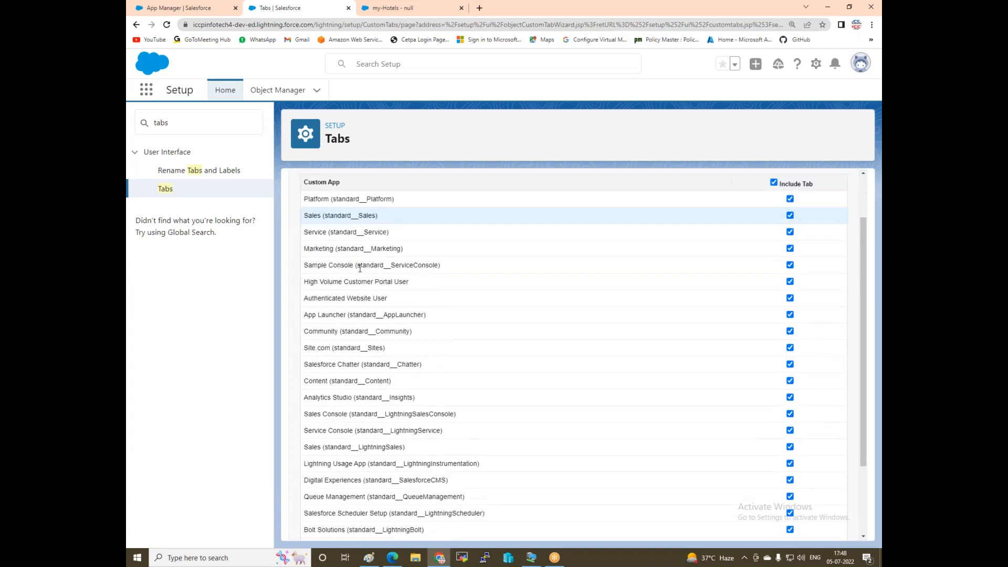
pyautogui.scroll(-1, 362, 326)
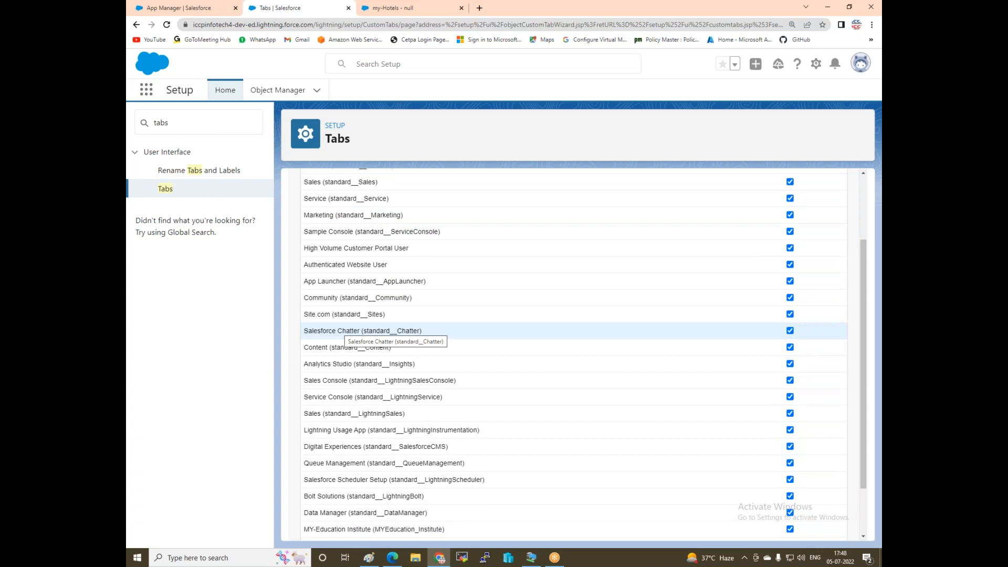
pyautogui.scroll(3, 763, 295)
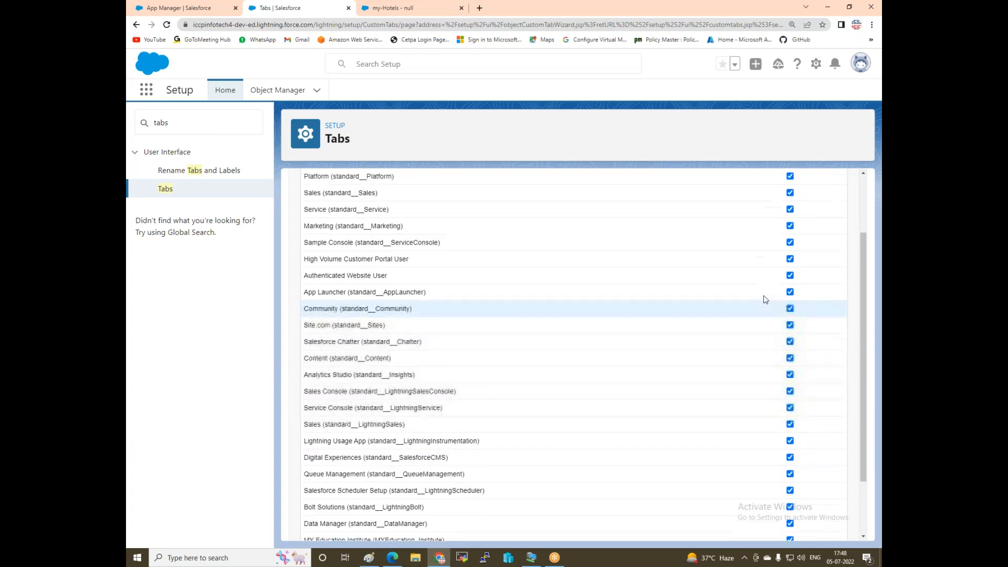
pyautogui.click(773, 244)
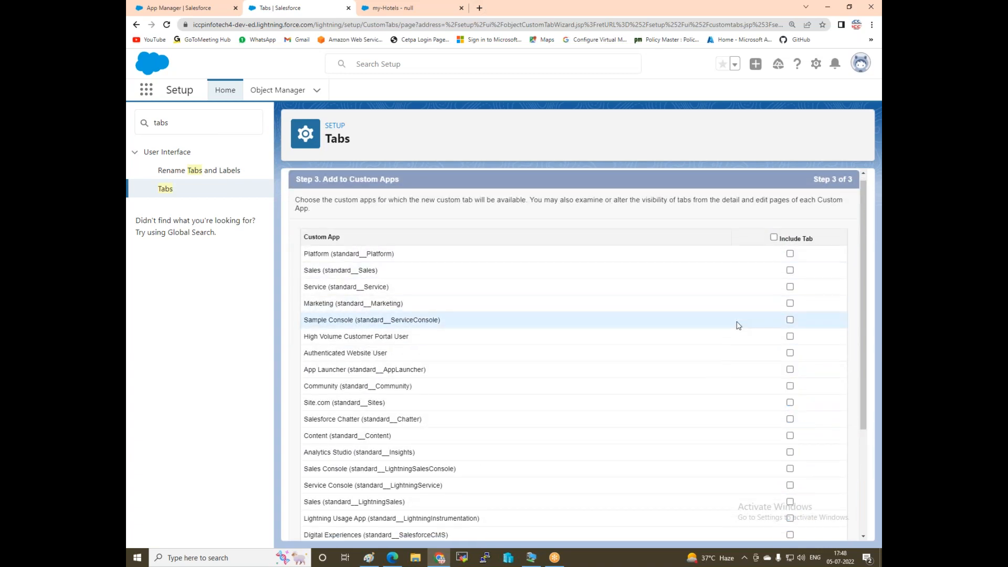
pyautogui.scroll(-3, 736, 326)
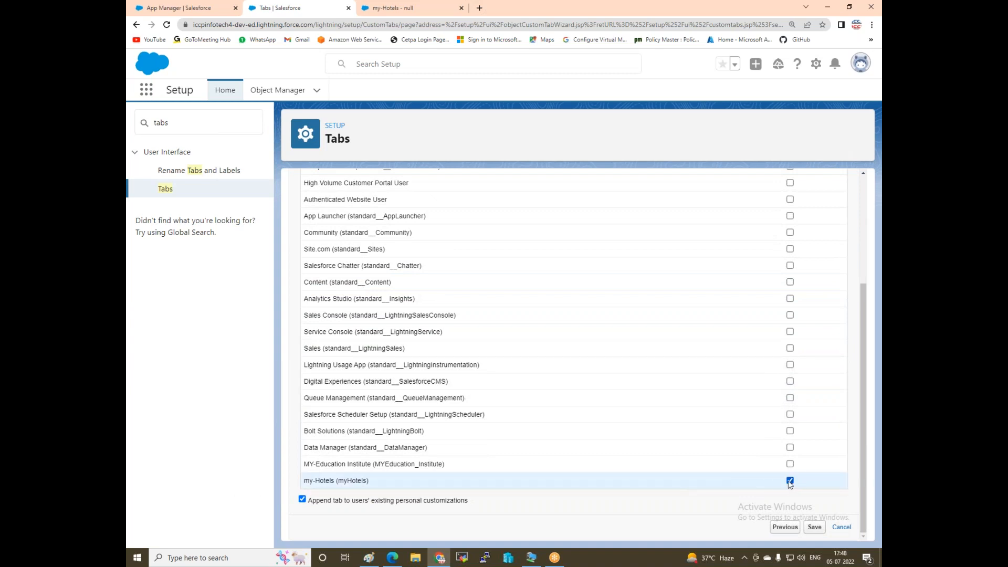
pyautogui.click(815, 528)
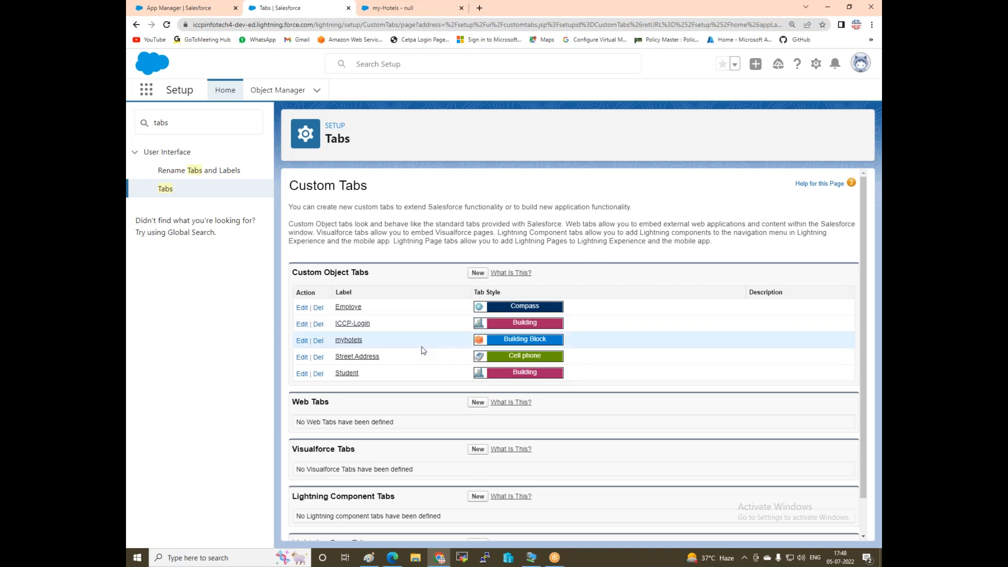
# Start a new custom object tab for myrooms with the CRT TV tab style.
pyautogui.click(478, 273)
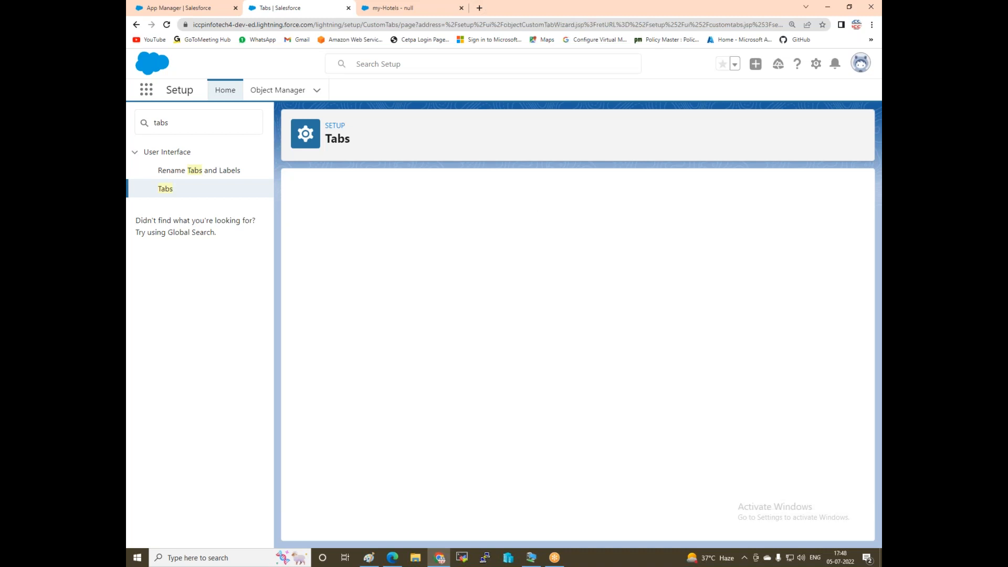
pyautogui.click(422, 280)
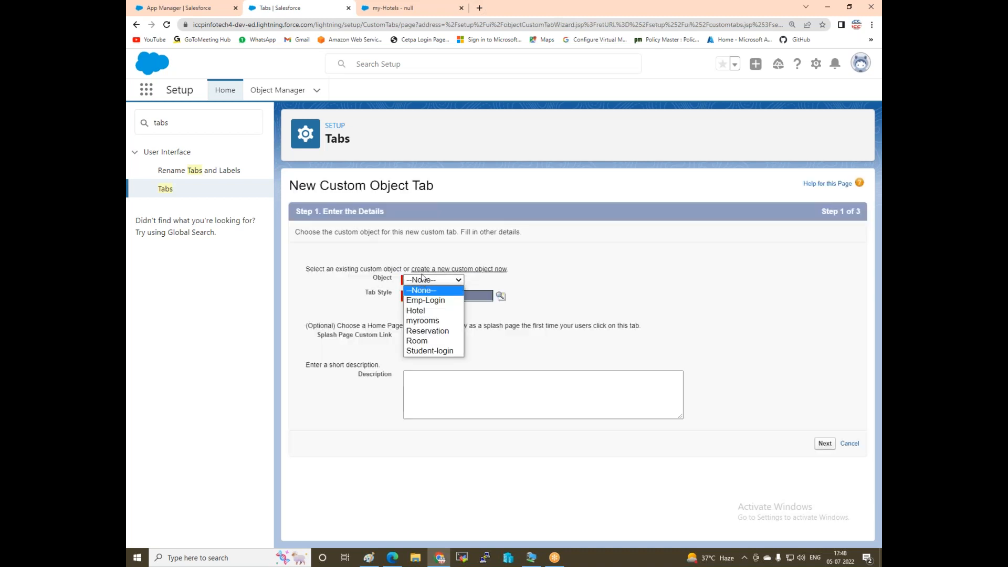
pyautogui.click(423, 321)
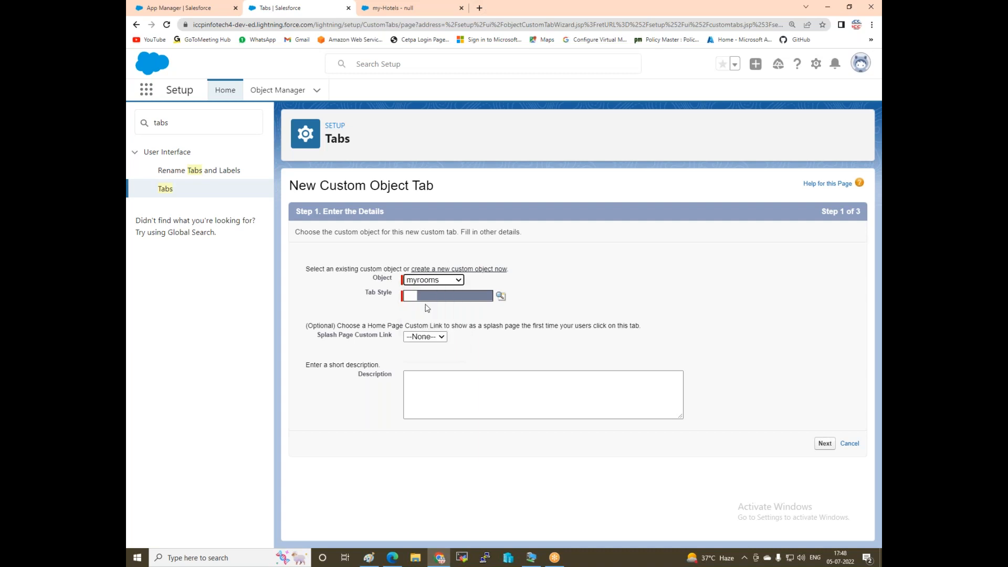
pyautogui.click(428, 299)
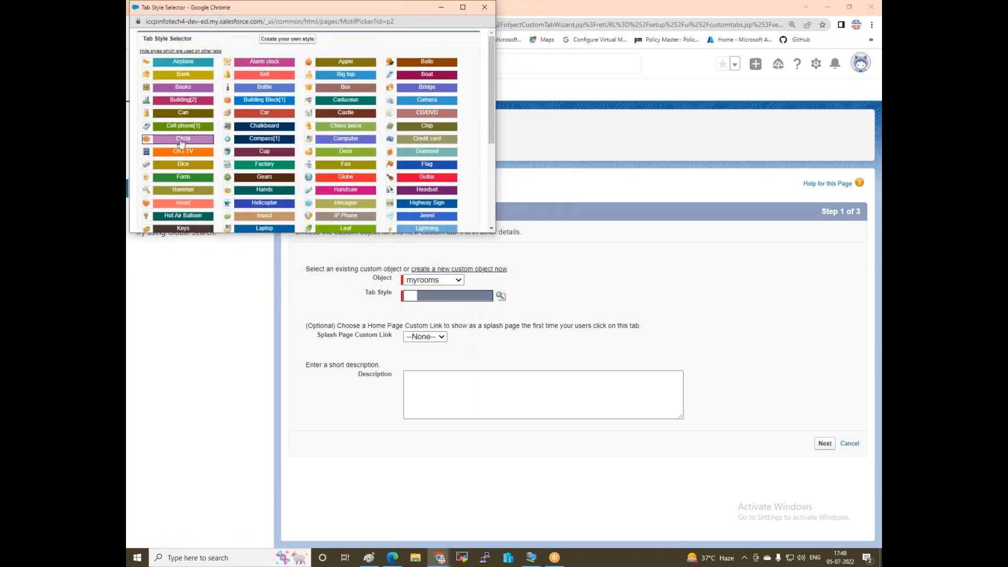
pyautogui.click(180, 153)
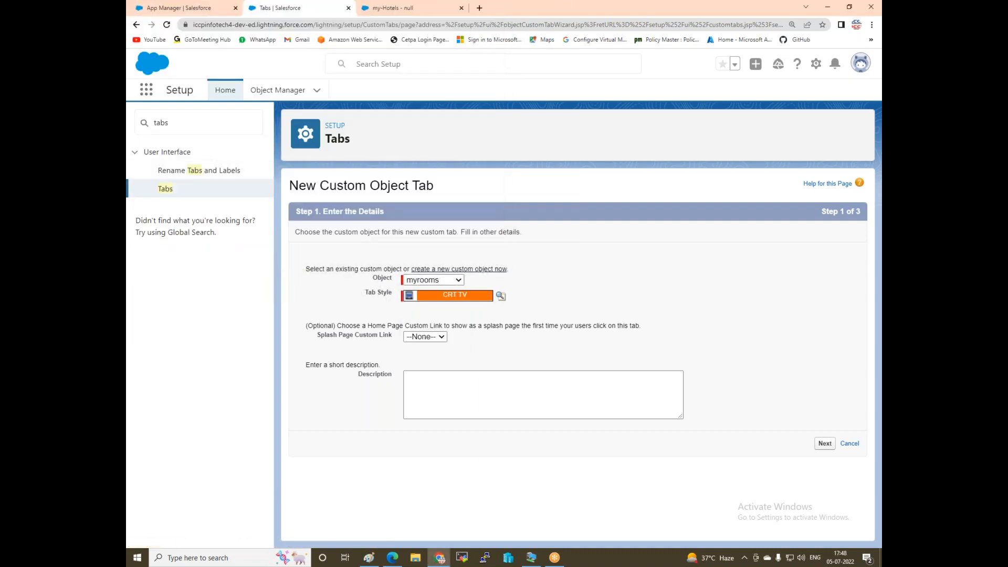
# Keep default profile visibility, exclude myrooms from every custom app, and save the tab.
pyautogui.click(824, 444)
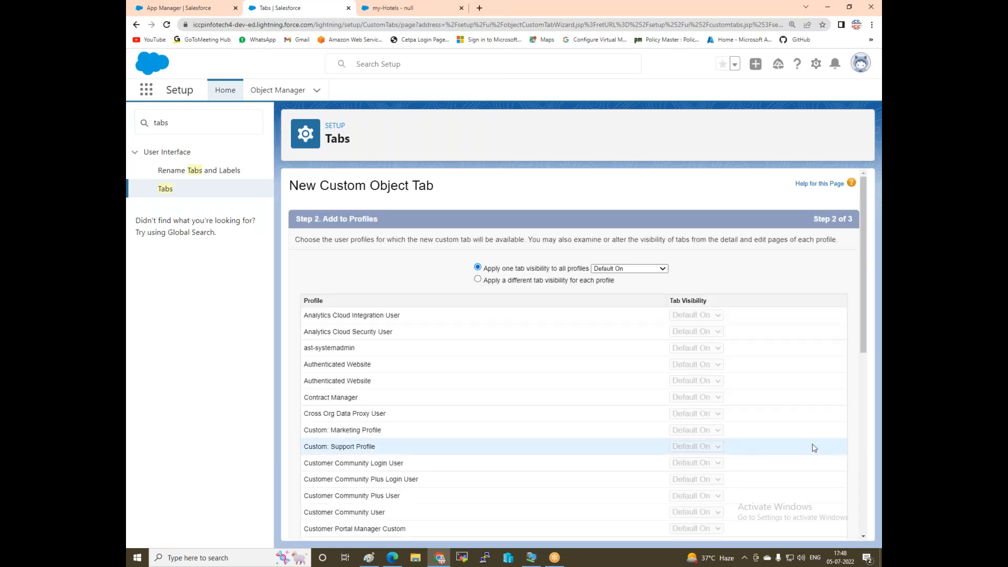
pyautogui.scroll(-10, 783, 407)
pyautogui.click(817, 527)
pyautogui.click(774, 243)
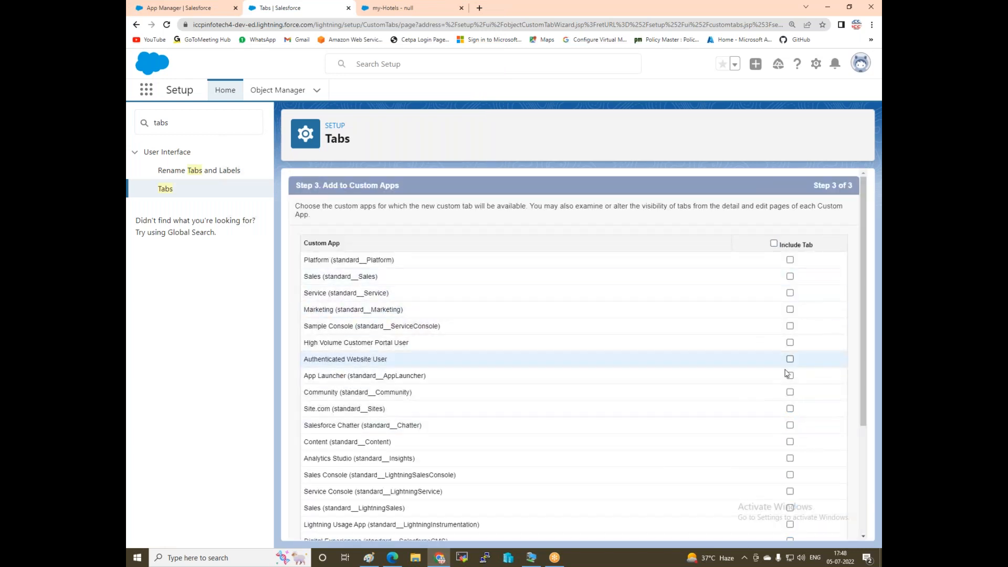
pyautogui.scroll(-3, 630, 434)
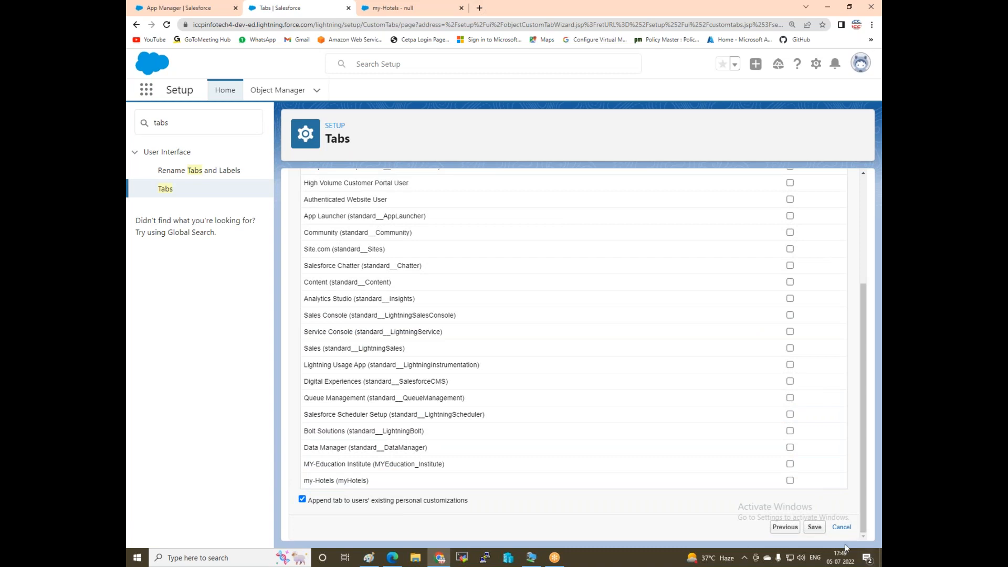
pyautogui.click(815, 527)
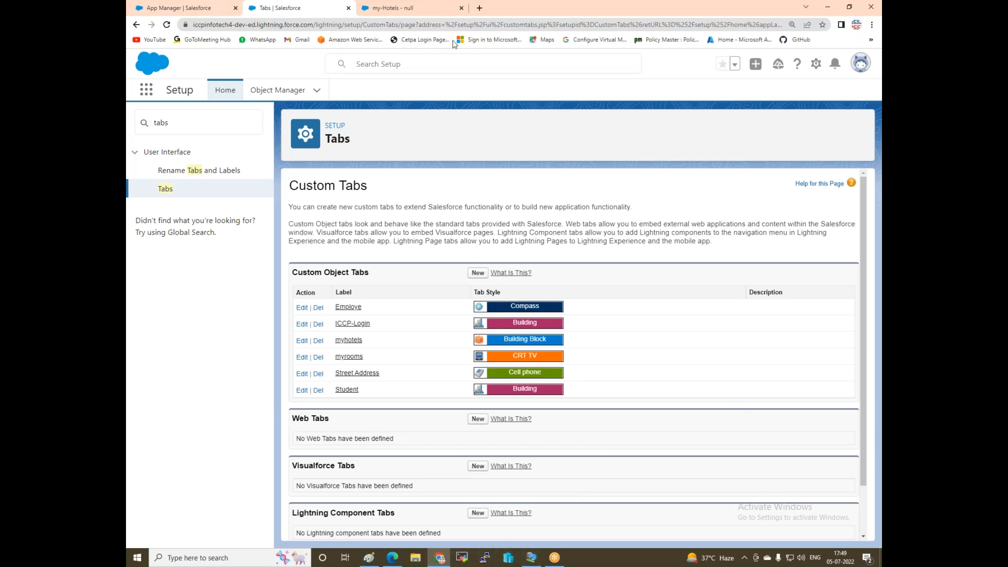
# Edit the my-Hotels app from the App Manager list.
pyautogui.click(195, 10)
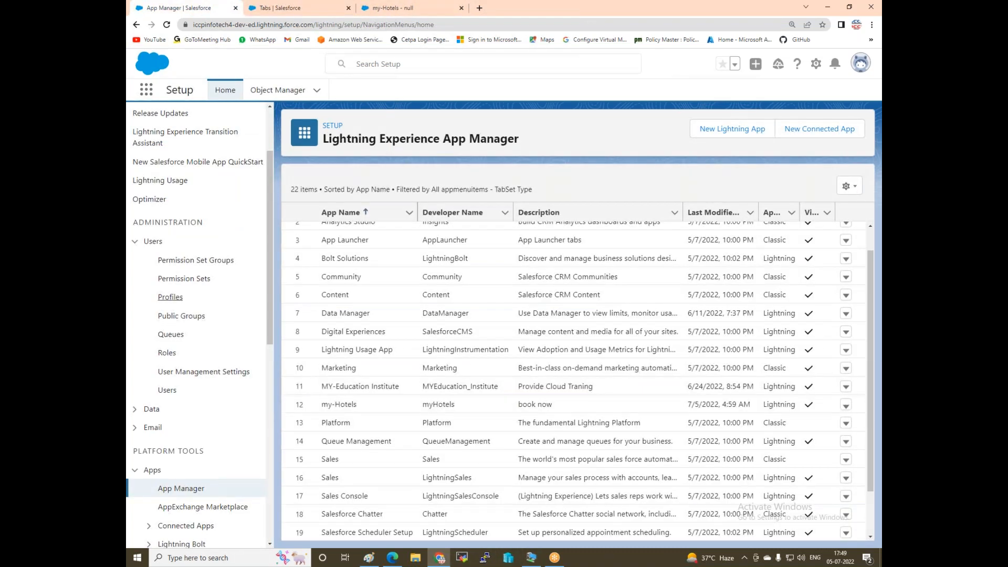
pyautogui.scroll(-2, 630, 409)
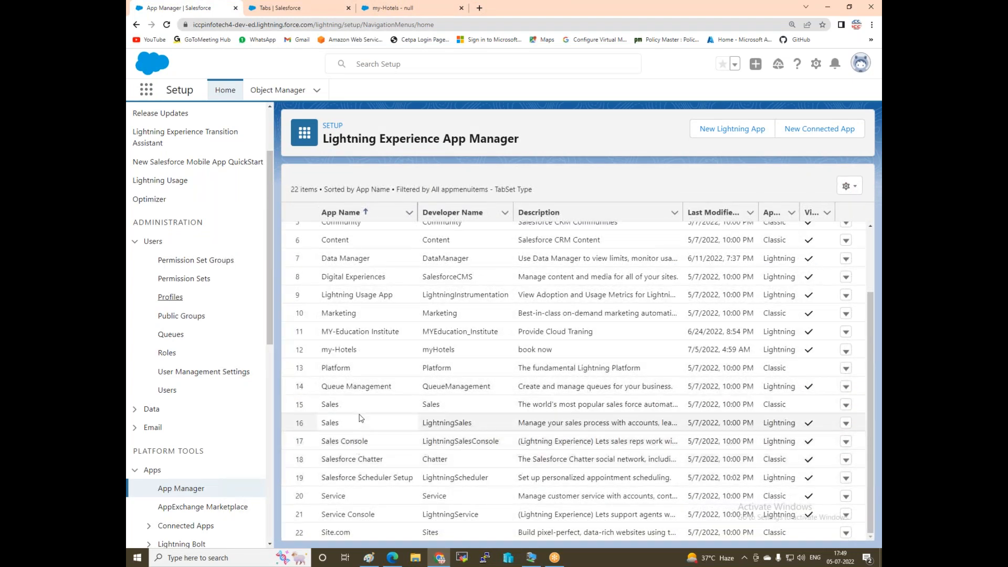
pyautogui.click(845, 350)
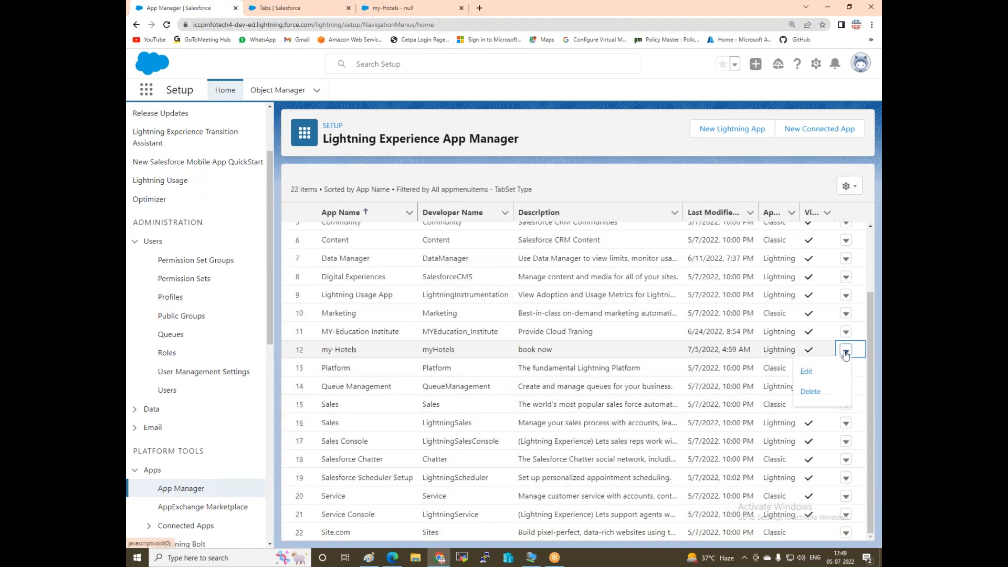
pyautogui.click(807, 371)
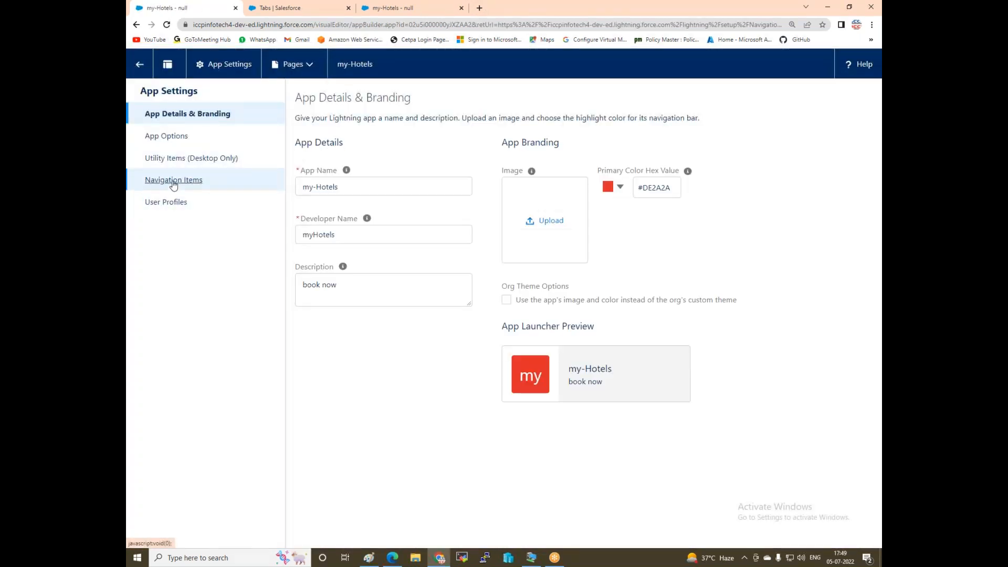
# Add myrooms to the my-Hotels navigation items after Accounts and myhotels, and save.
pyautogui.click(174, 181)
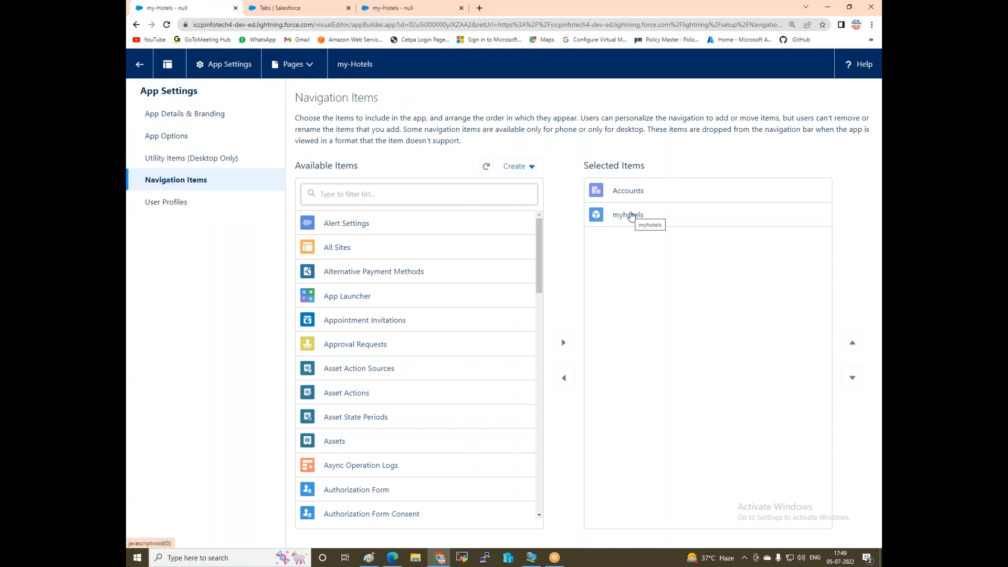
pyautogui.click(440, 192)
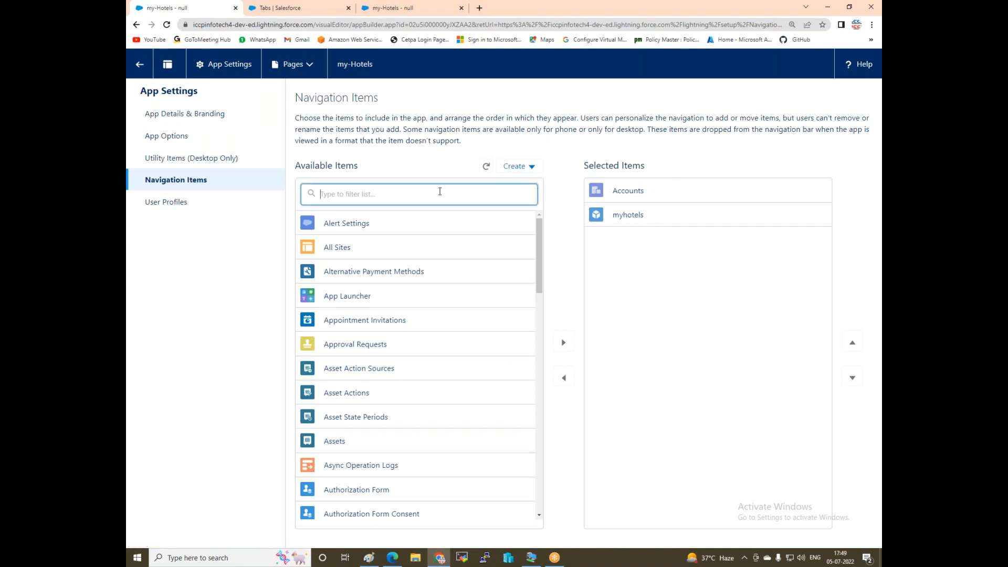
pyautogui.write('my')
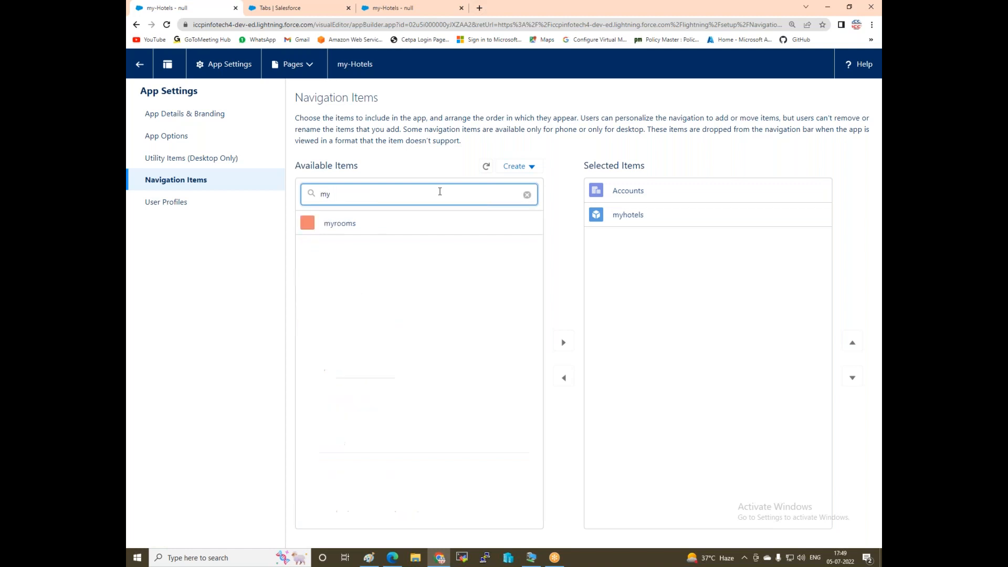
pyautogui.click(339, 224)
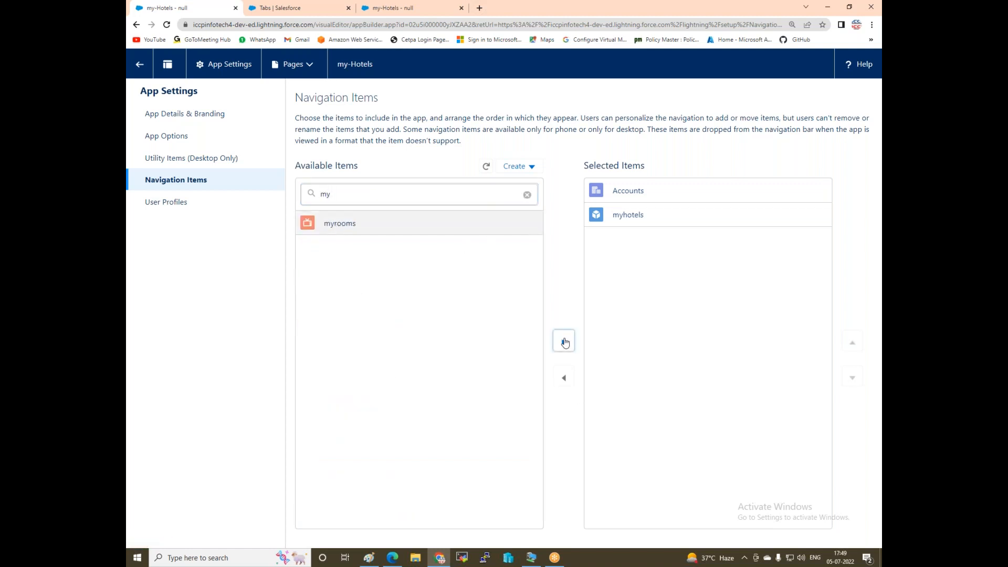
pyautogui.click(563, 342)
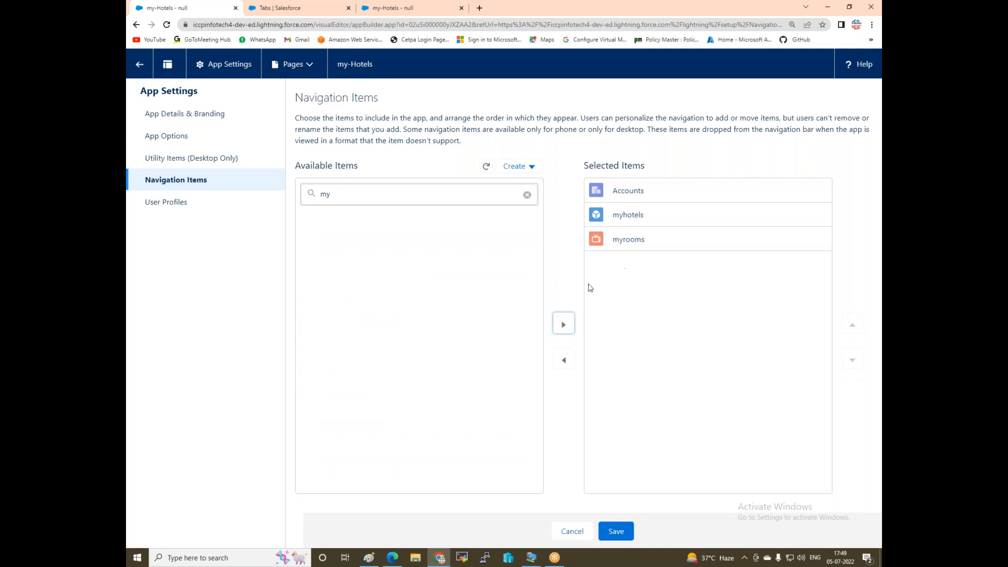
pyautogui.click(614, 532)
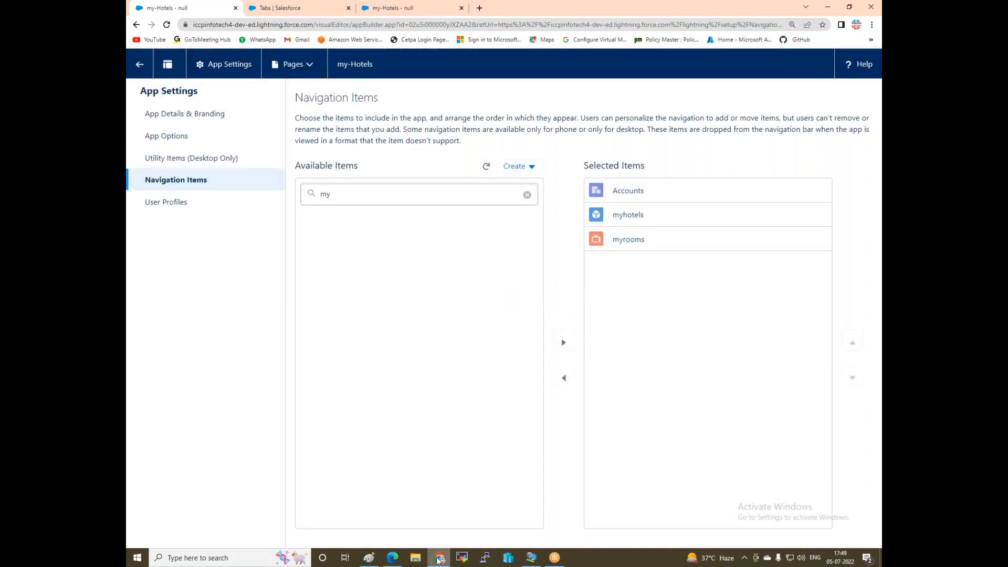
# Draw a red freehand stroke across the flow diagram in Paint.
pyautogui.moveTo(528, 559)
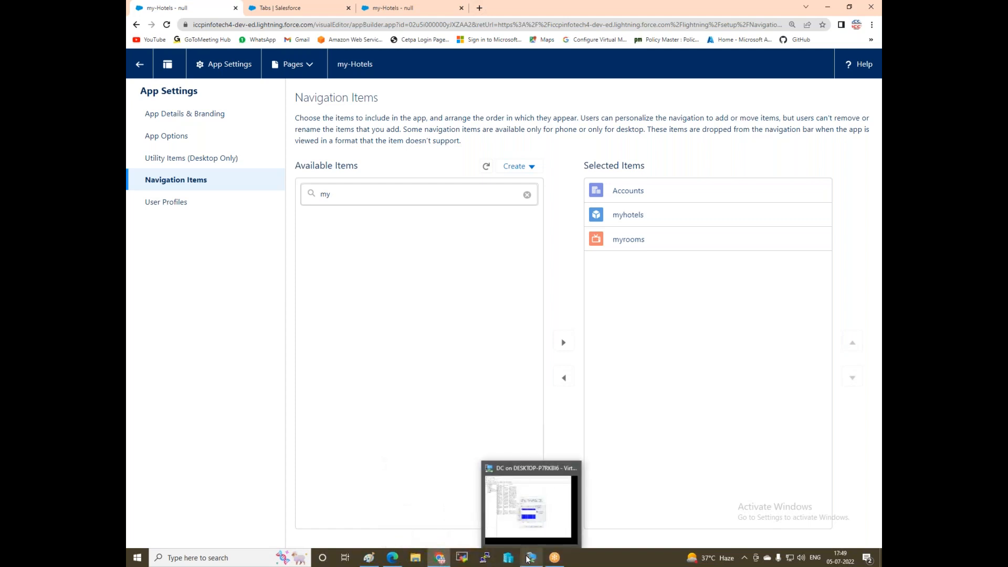
pyautogui.click(461, 557)
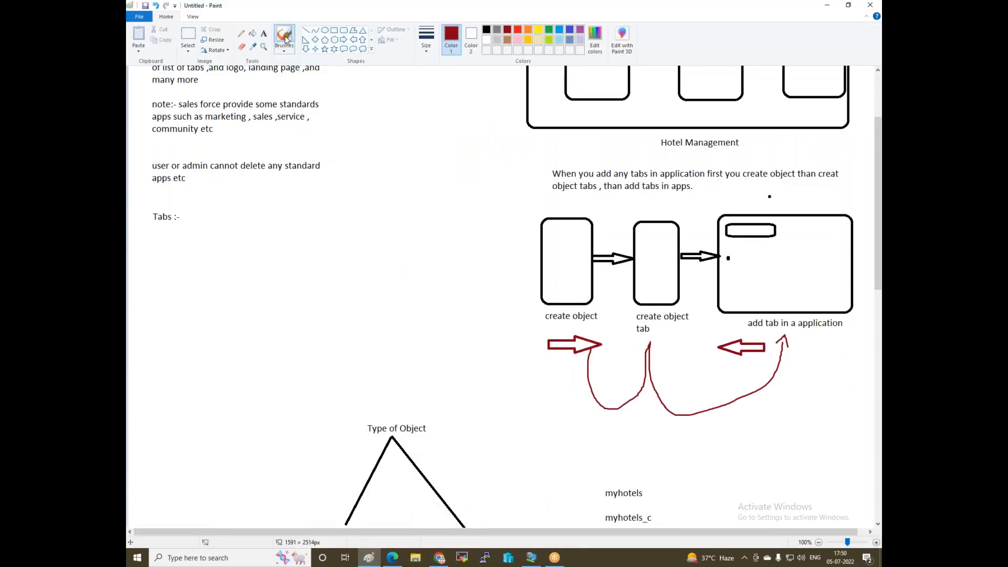
pyautogui.moveTo(485, 252)
pyautogui.mouseDown()
pyautogui.moveTo(751, 262)
pyautogui.moveTo(762, 277)
pyautogui.mouseUp()
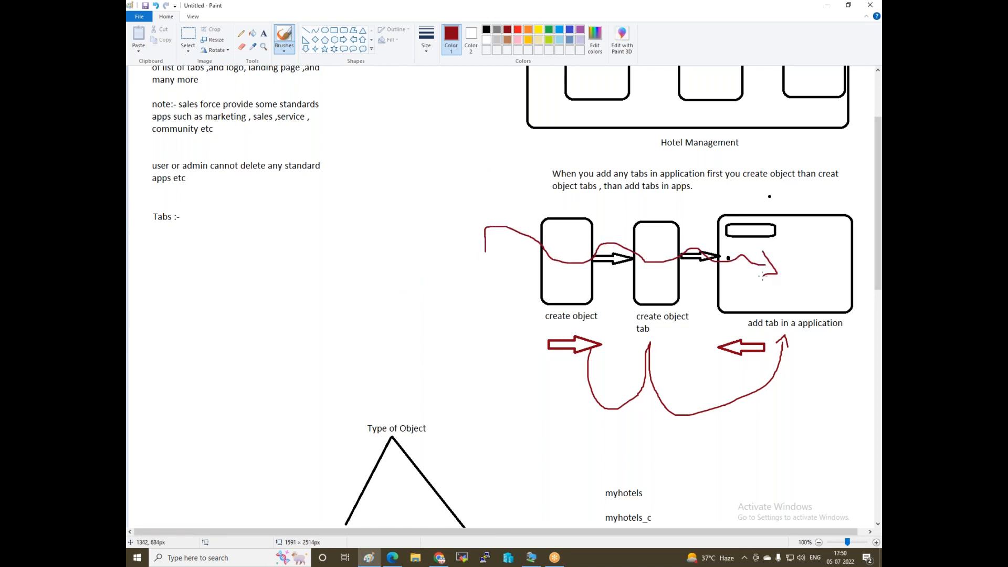
pyautogui.click(693, 13)
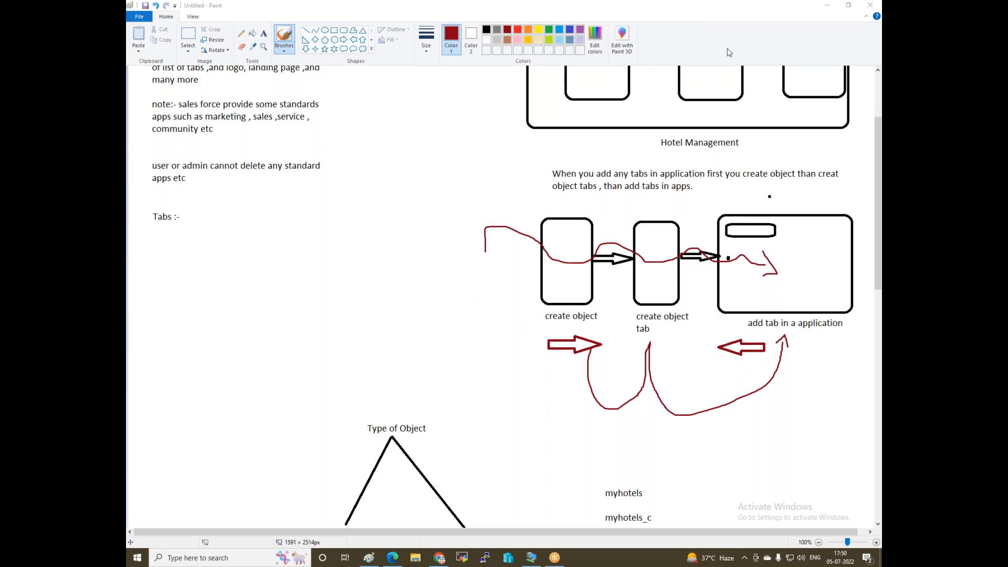
# Review the Paint diagram, then return to the Salesforce browser window.
pyautogui.scroll(2, 364, 318)
pyautogui.scroll(-4, 364, 318)
pyautogui.scroll(4, 364, 319)
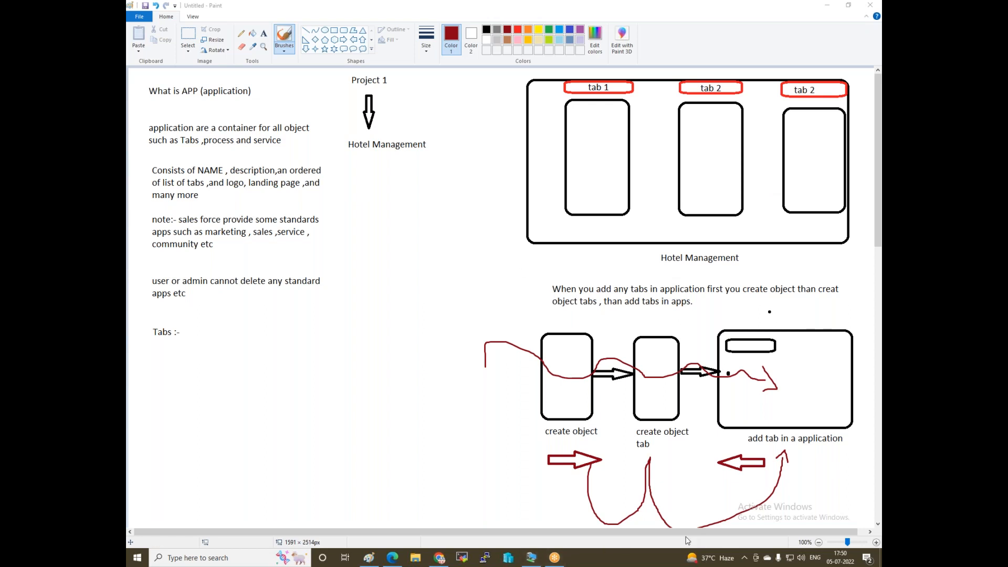
pyautogui.click(440, 557)
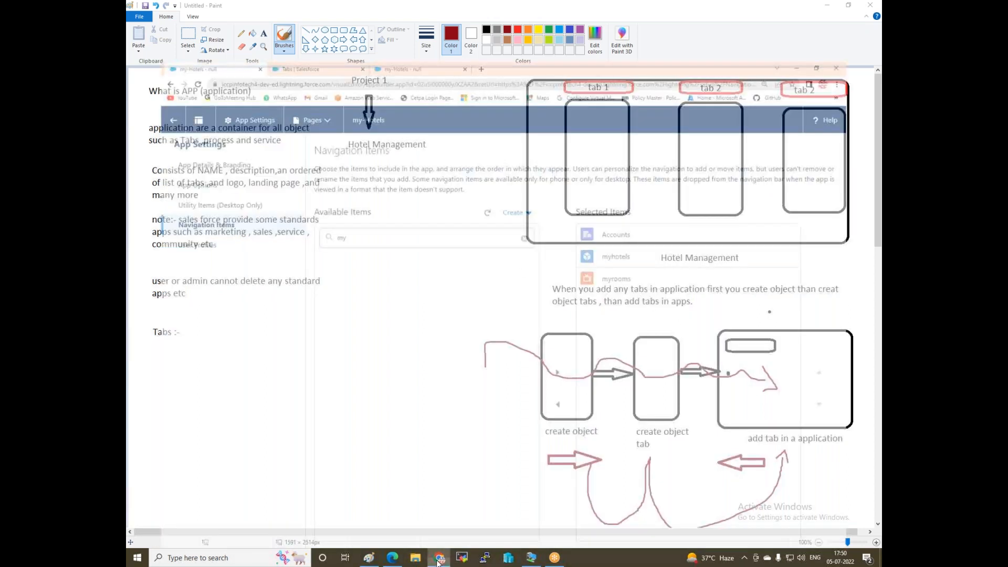
# Search Setup for 'profile' and open the Profiles page in a separate browser tab.
pyautogui.click(301, 7)
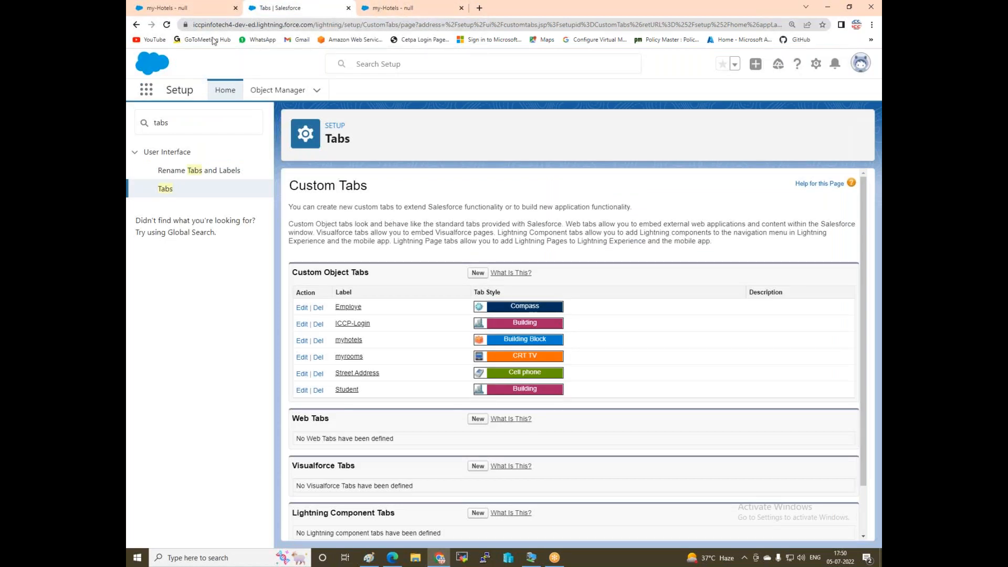
pyautogui.click(179, 123)
pyautogui.write('p')
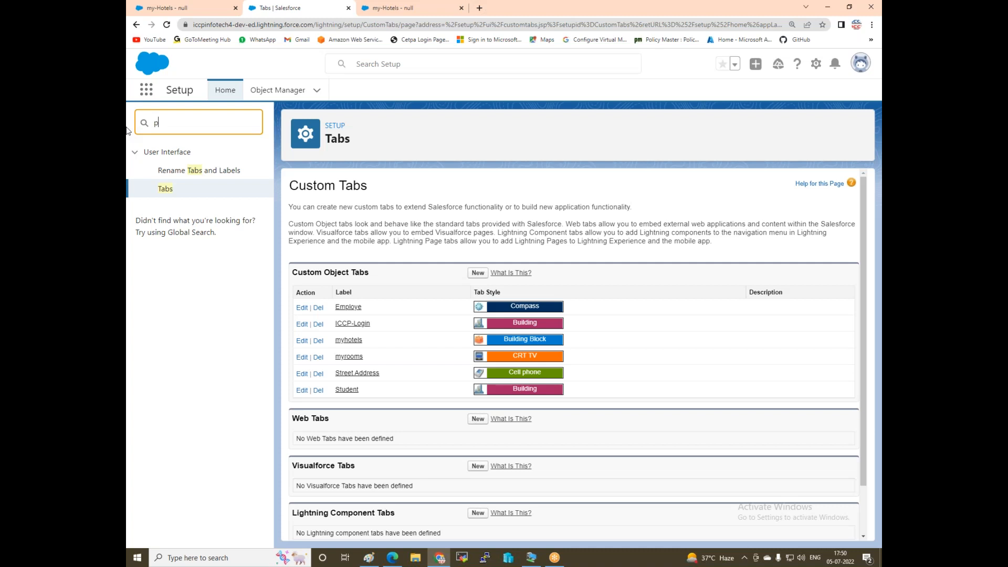
pyautogui.write('rofile')
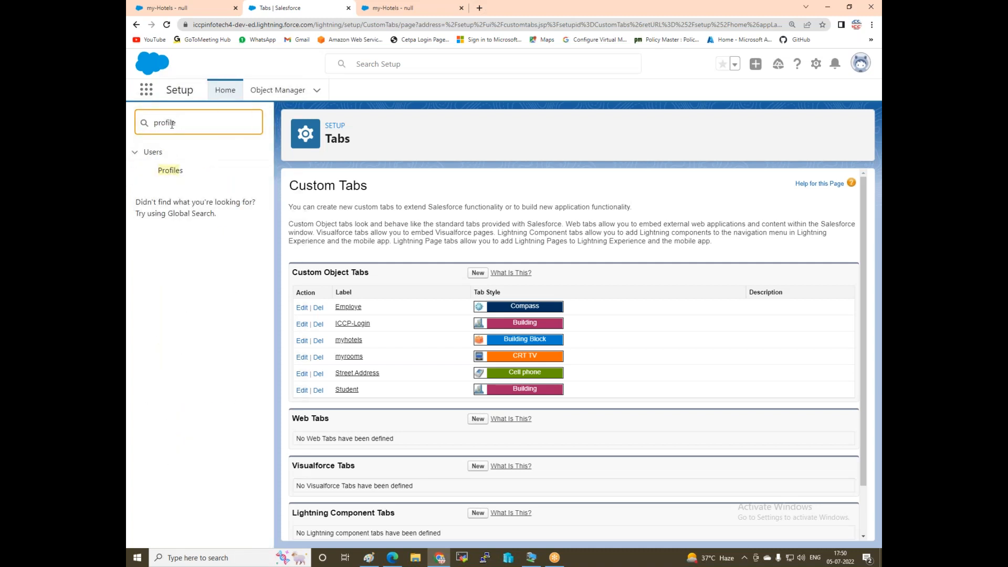
pyautogui.rightClick(172, 172)
pyautogui.click(210, 179)
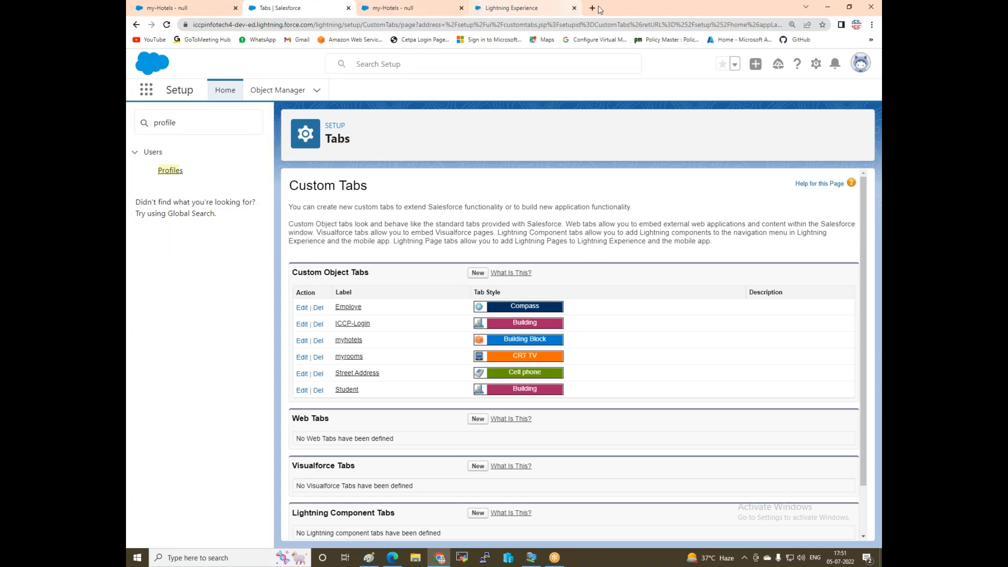
pyautogui.click(536, 10)
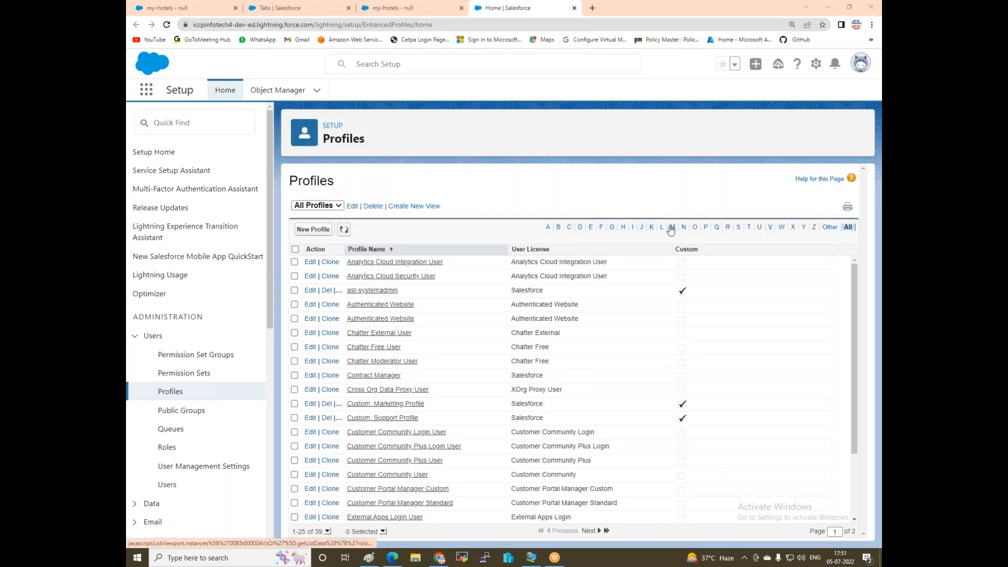
# Edit the Project1-Ast-system-admin profile and mark the my-Hotels app as visible.
pyautogui.click(707, 228)
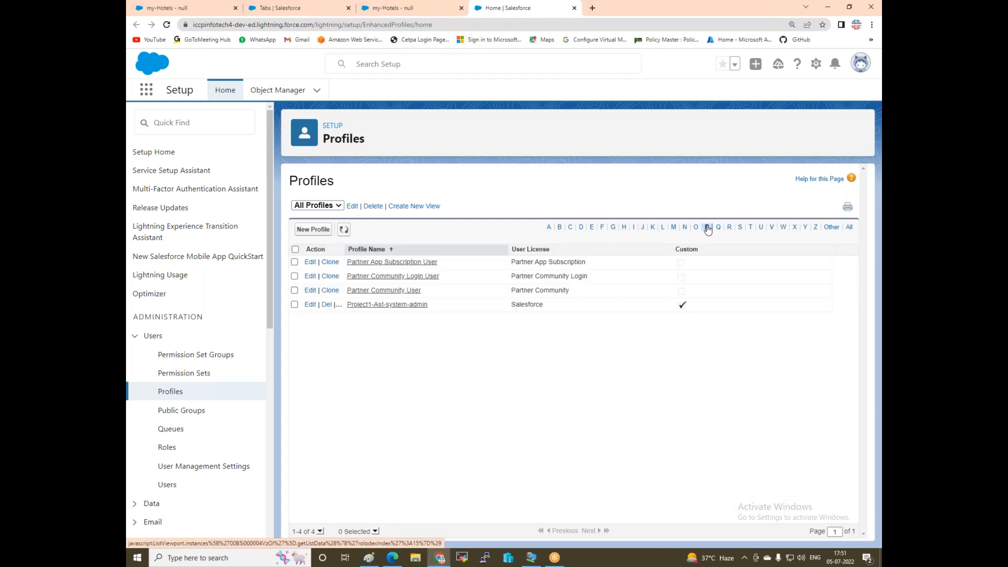
pyautogui.click(311, 307)
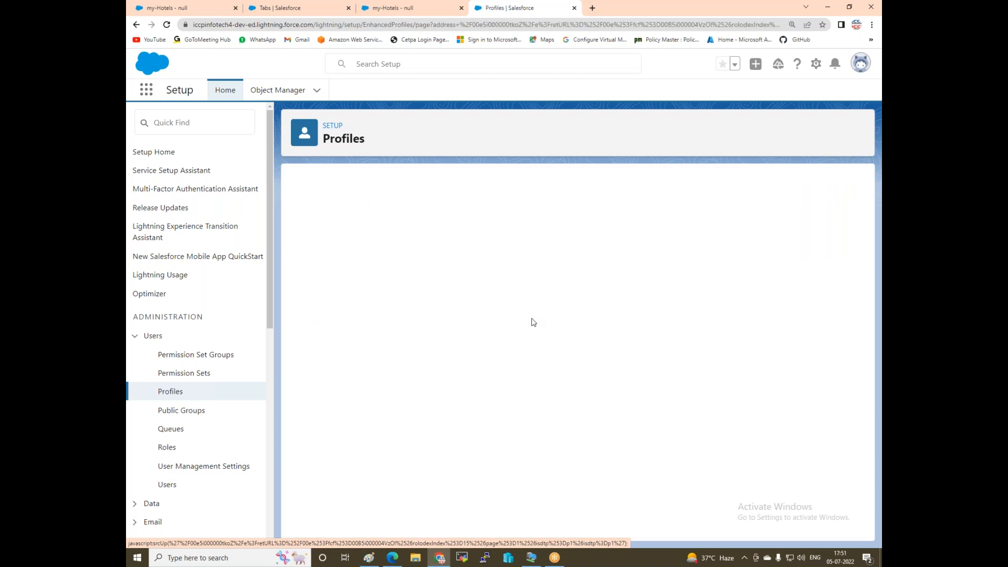
pyautogui.scroll(-5, 536, 314)
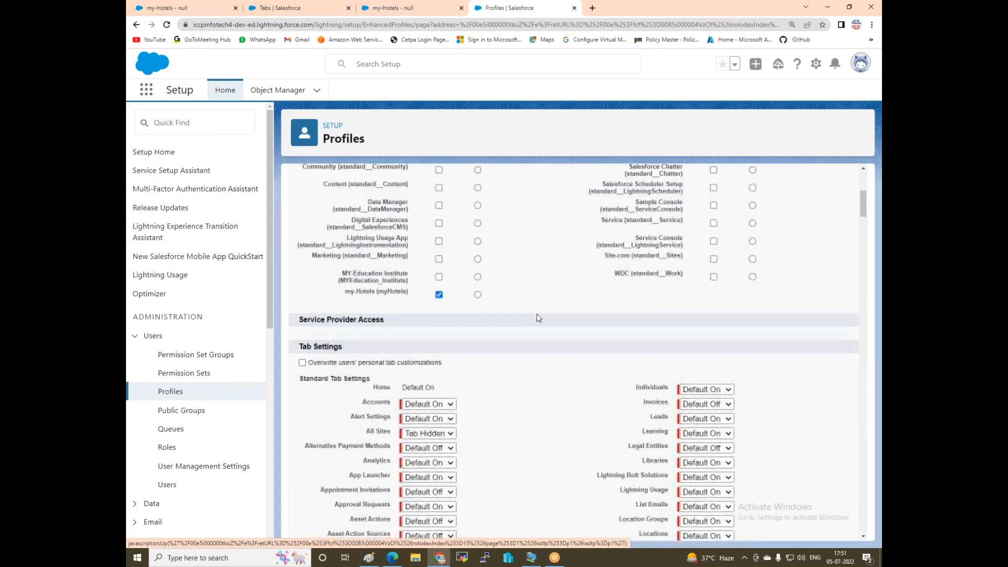
pyautogui.scroll(3, 441, 430)
pyautogui.click(439, 465)
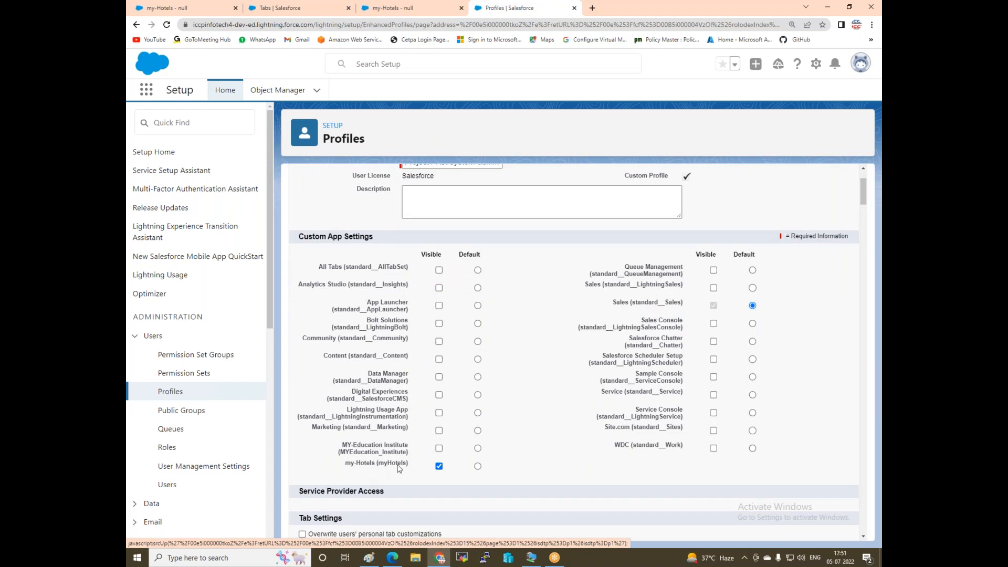
# Grant create and modify-all object permissions on myhotels and myrooms, then save the profile.
pyautogui.scroll(-10, 528, 335)
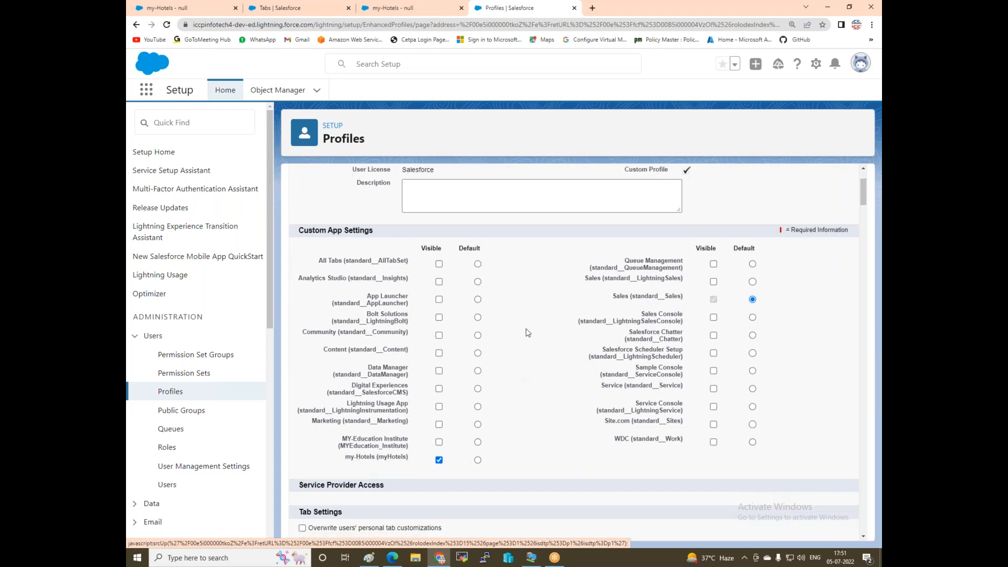
pyautogui.scroll(-15, 527, 335)
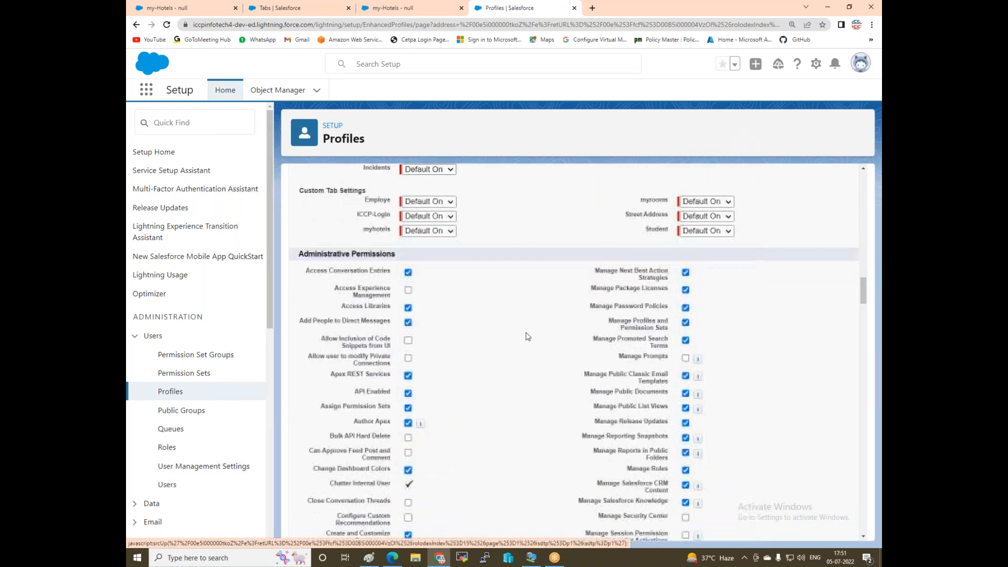
pyautogui.scroll(-15, 528, 335)
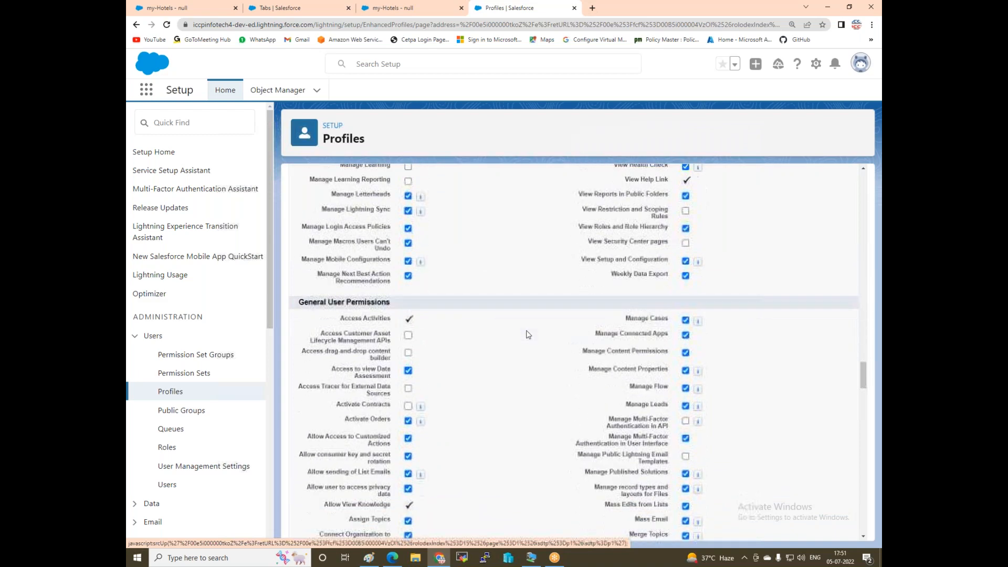
pyautogui.scroll(-15, 528, 334)
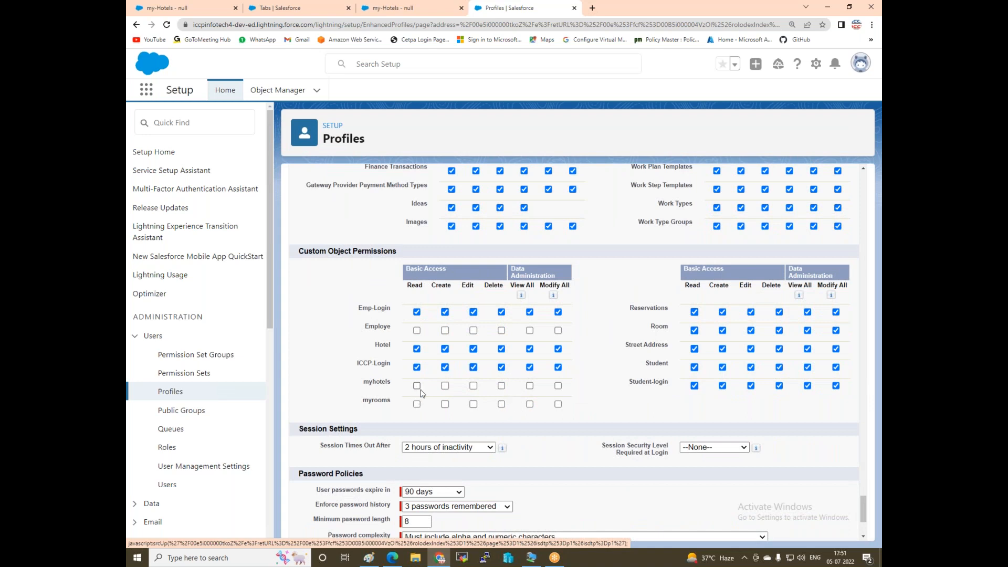
pyautogui.click(559, 386)
pyautogui.click(558, 404)
pyautogui.click(446, 387)
pyautogui.click(445, 404)
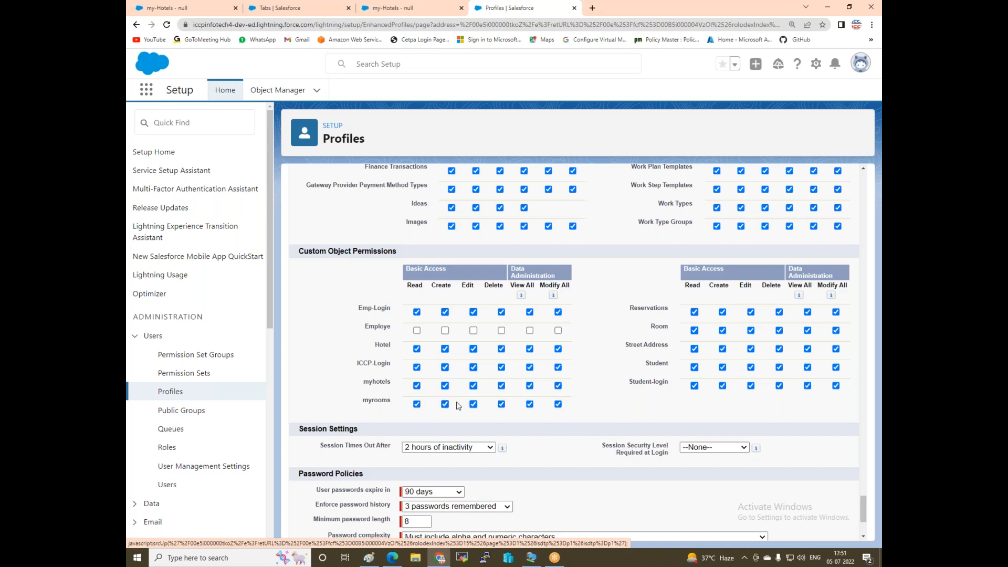
pyautogui.scroll(-3, 807, 406)
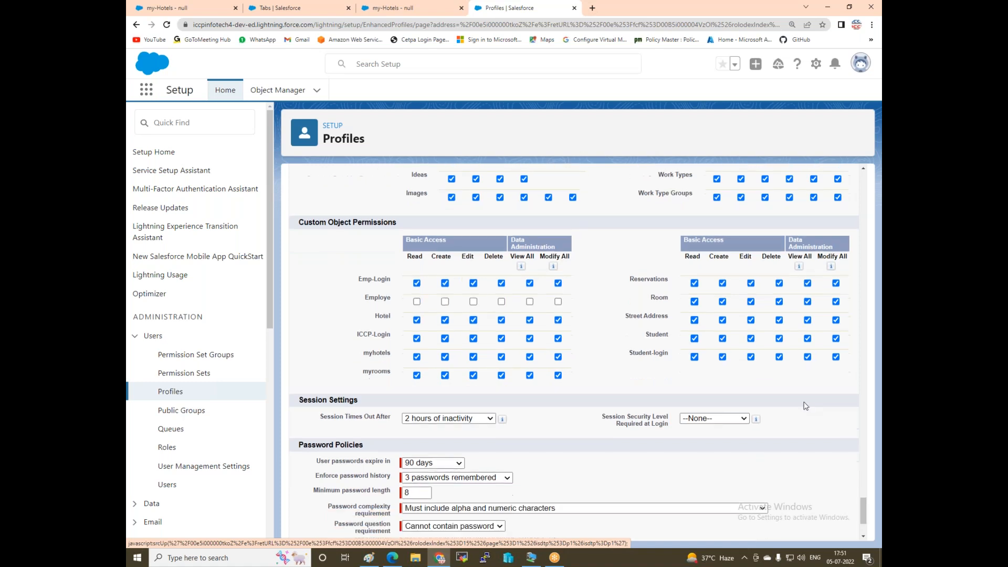
pyautogui.click(471, 524)
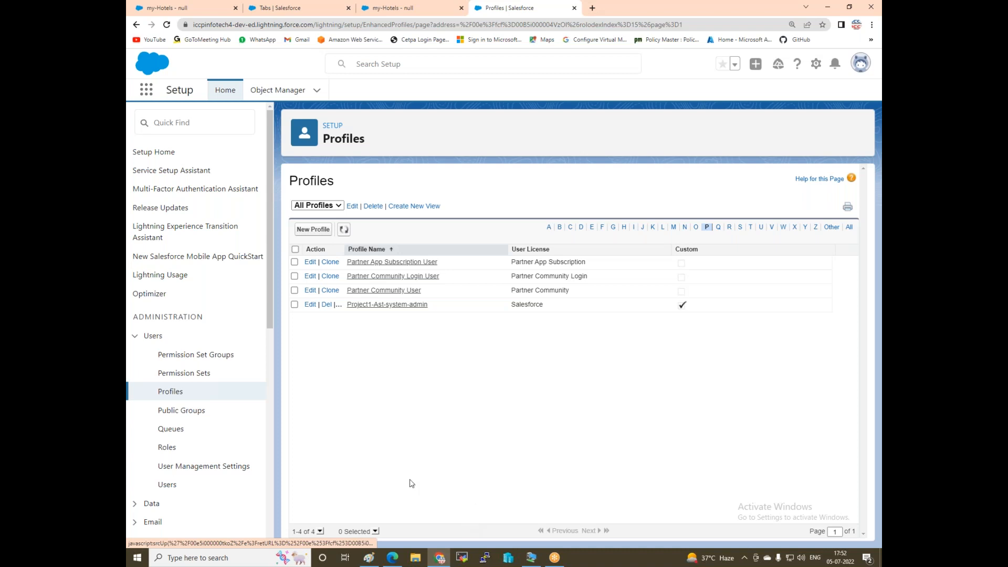
# Launch the my-Hotels app from the App Launcher's full app list.
pyautogui.click(147, 90)
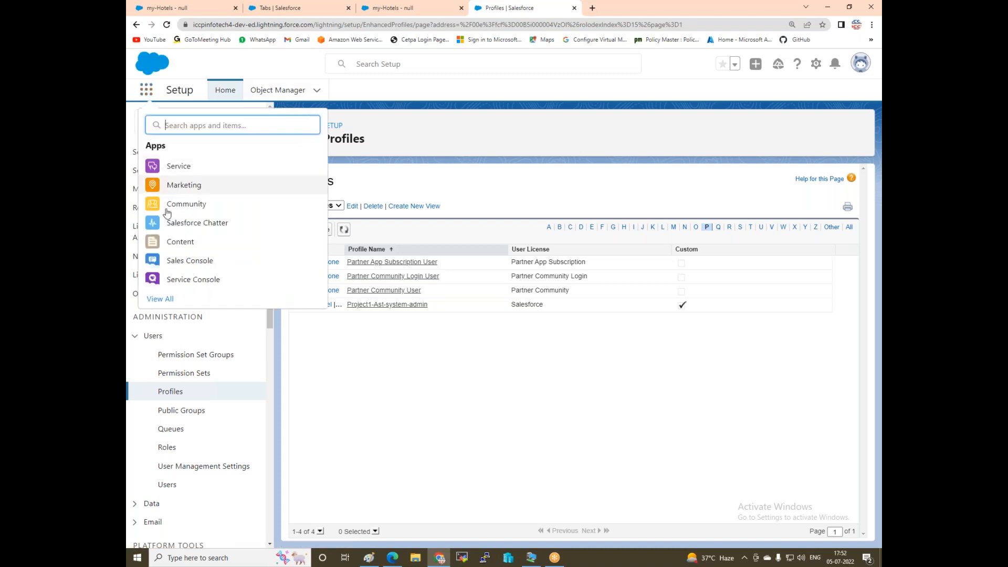
pyautogui.click(156, 300)
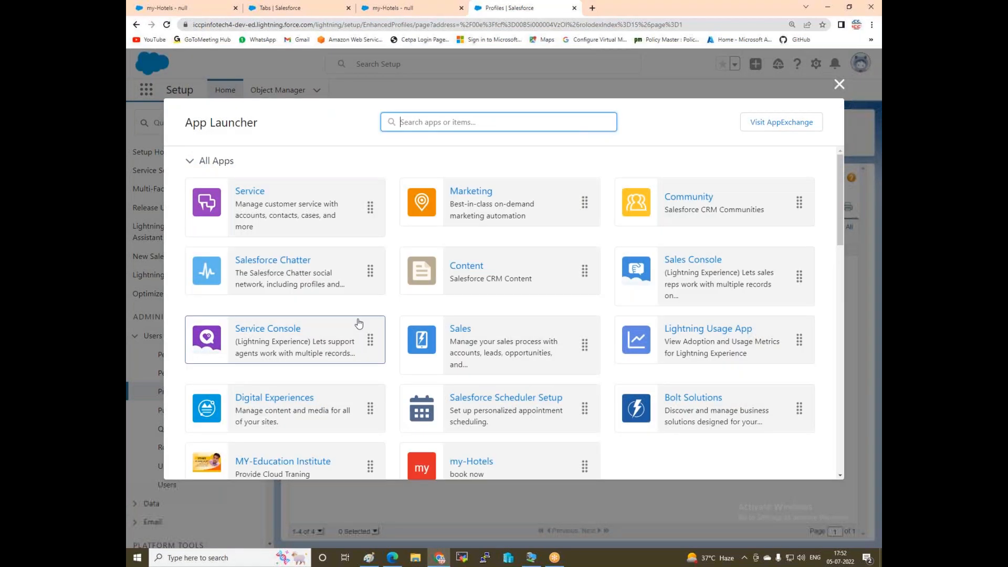
pyautogui.scroll(-2, 464, 375)
pyautogui.click(464, 375)
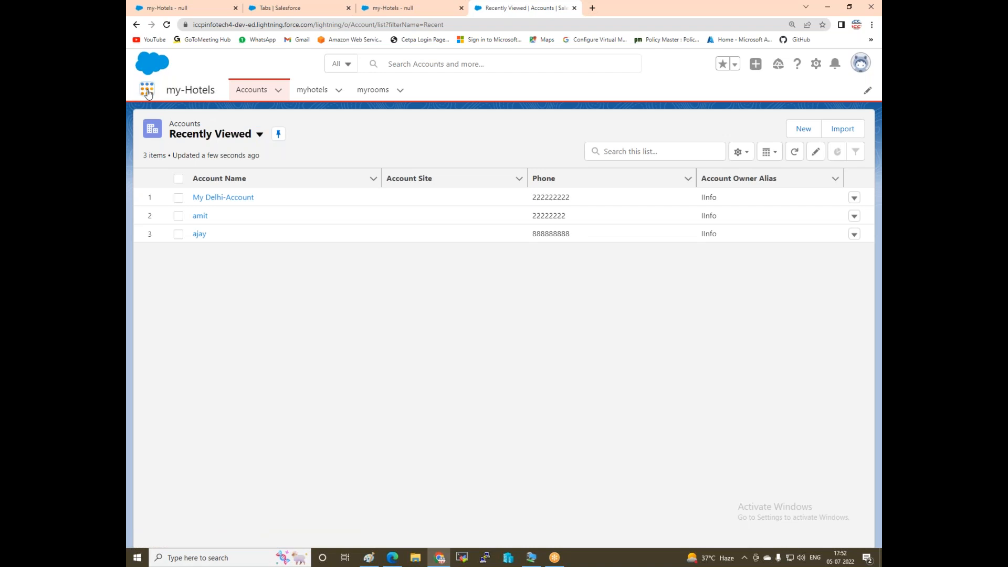
# Reopen the full app list, close it without switching apps, and open the admin's profile menu.
pyautogui.click(148, 91)
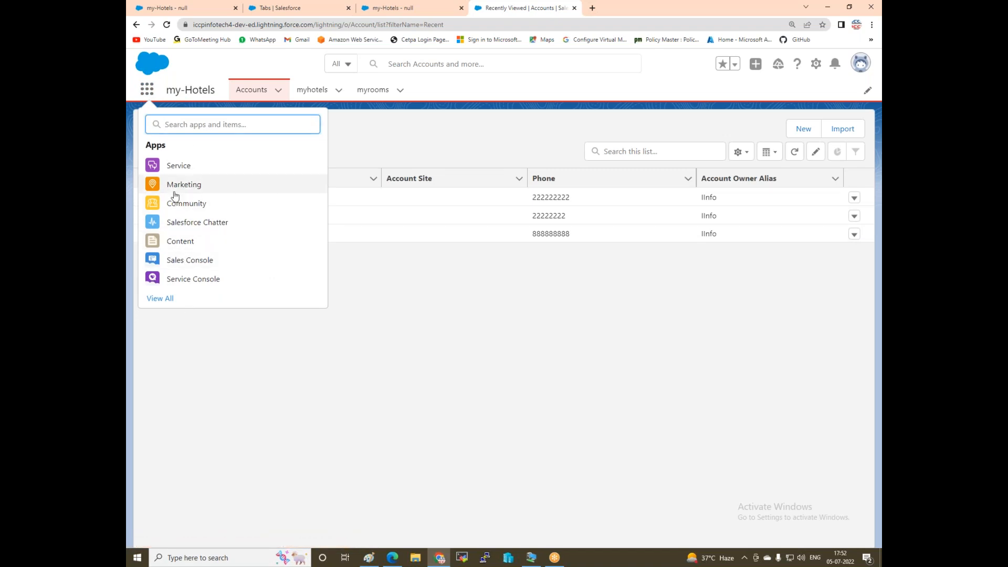
pyautogui.click(160, 298)
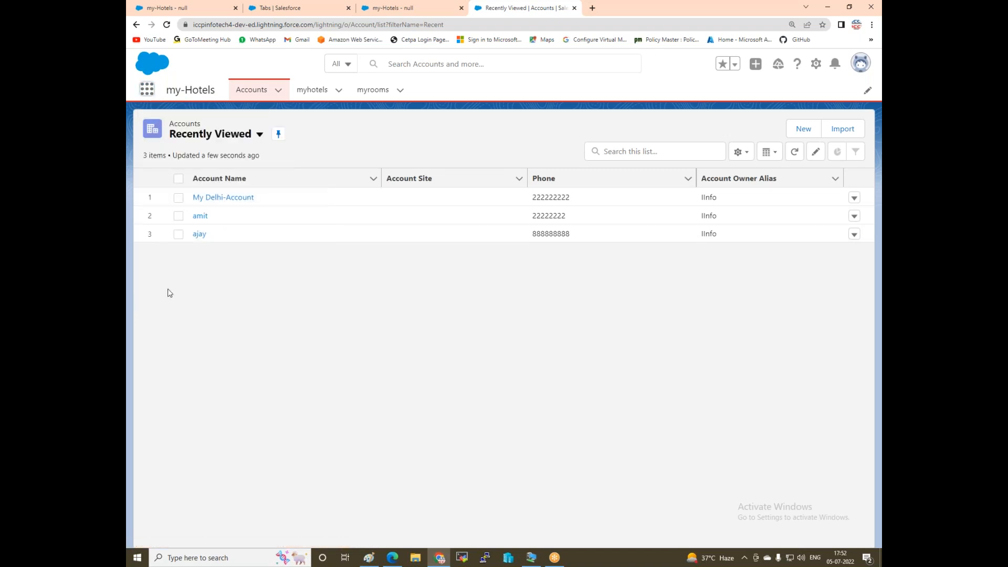
pyautogui.scroll(-3, 316, 226)
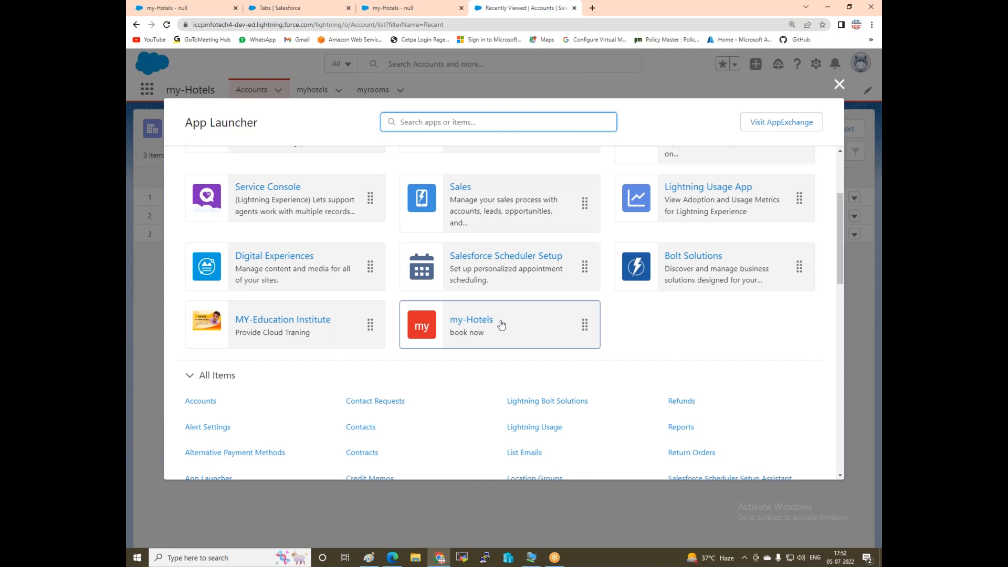
pyautogui.click(839, 85)
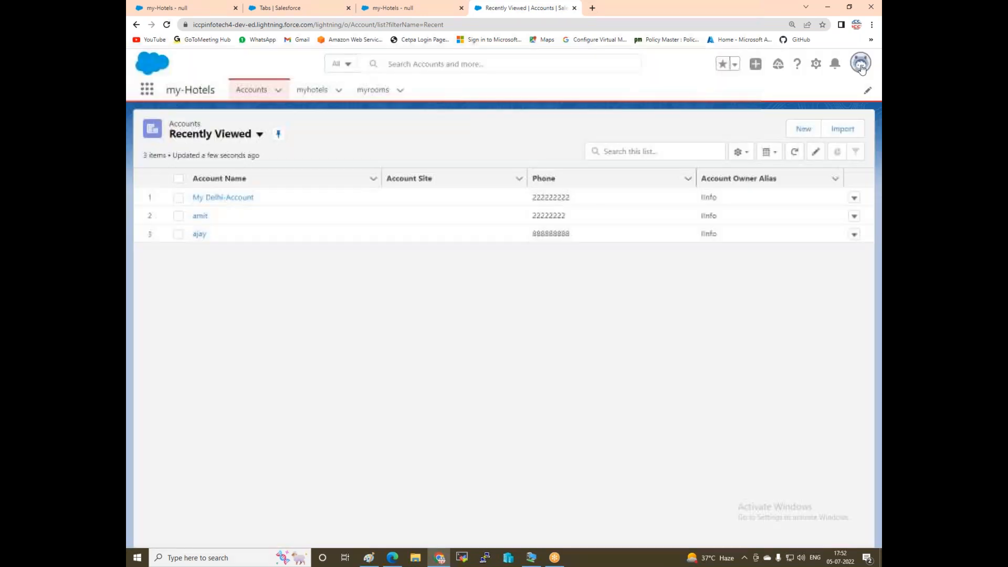
pyautogui.click(861, 63)
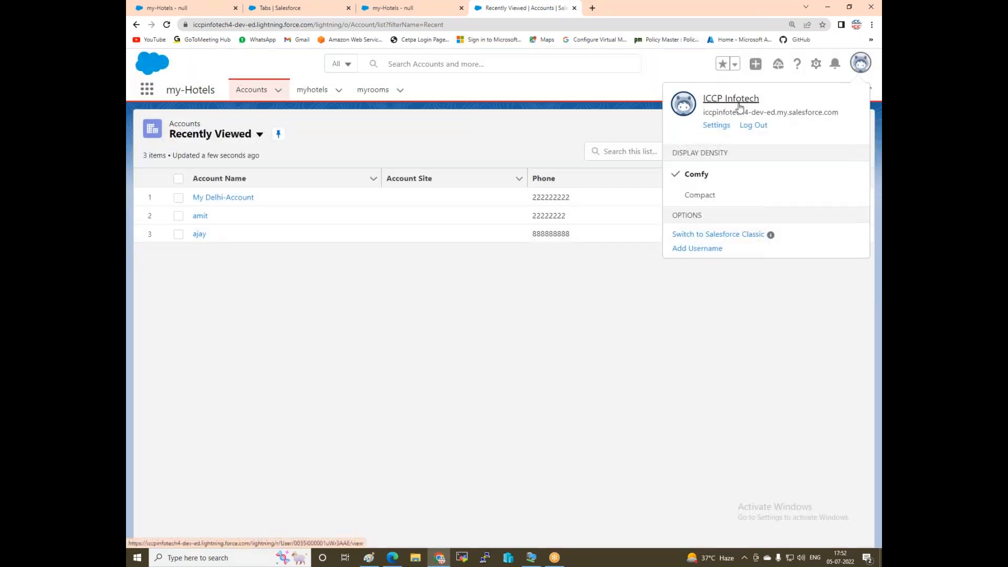
# In the second user's browser, log out of Salesforce and log straight back in.
pyautogui.click(765, 350)
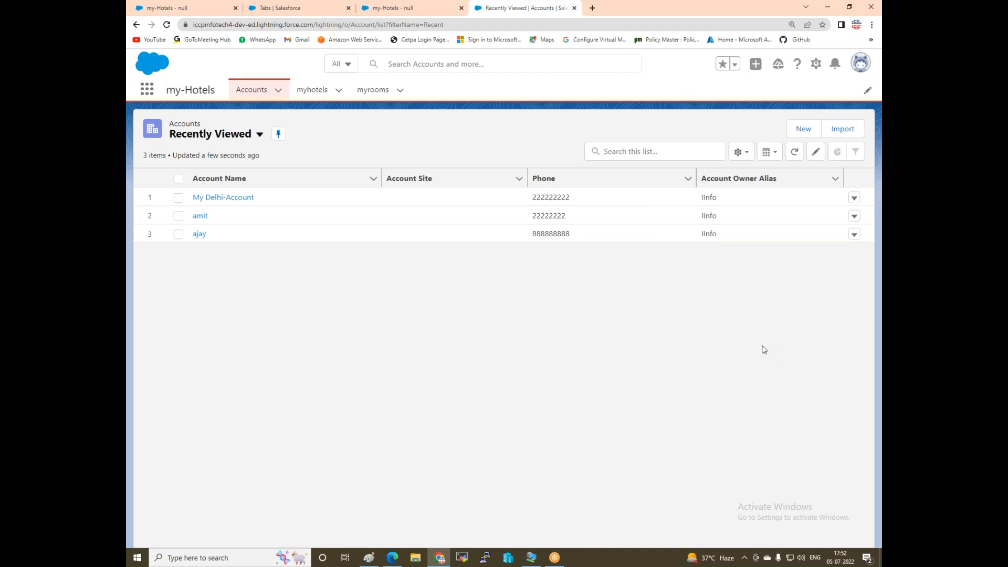
pyautogui.click(392, 558)
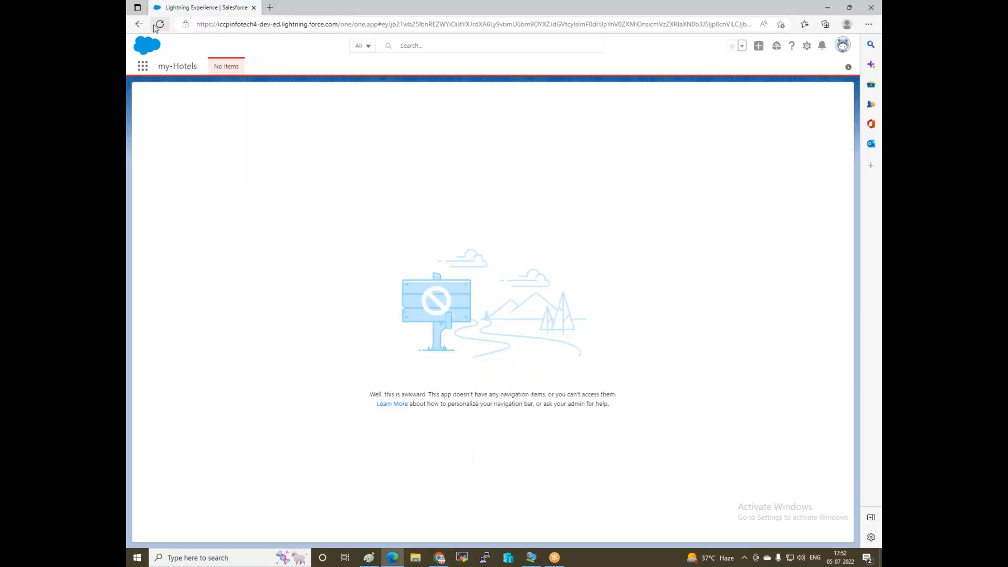
pyautogui.click(842, 47)
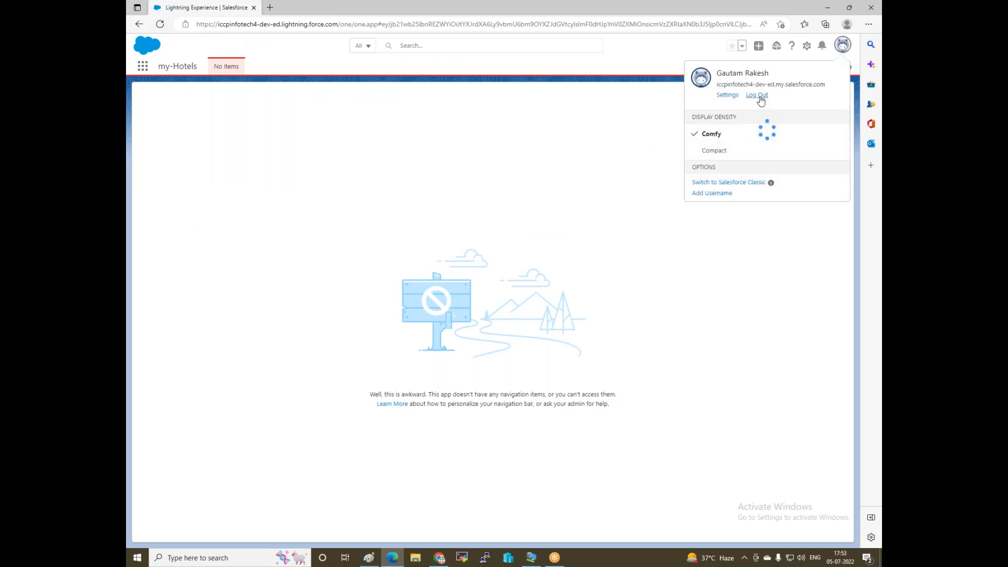
pyautogui.click(758, 96)
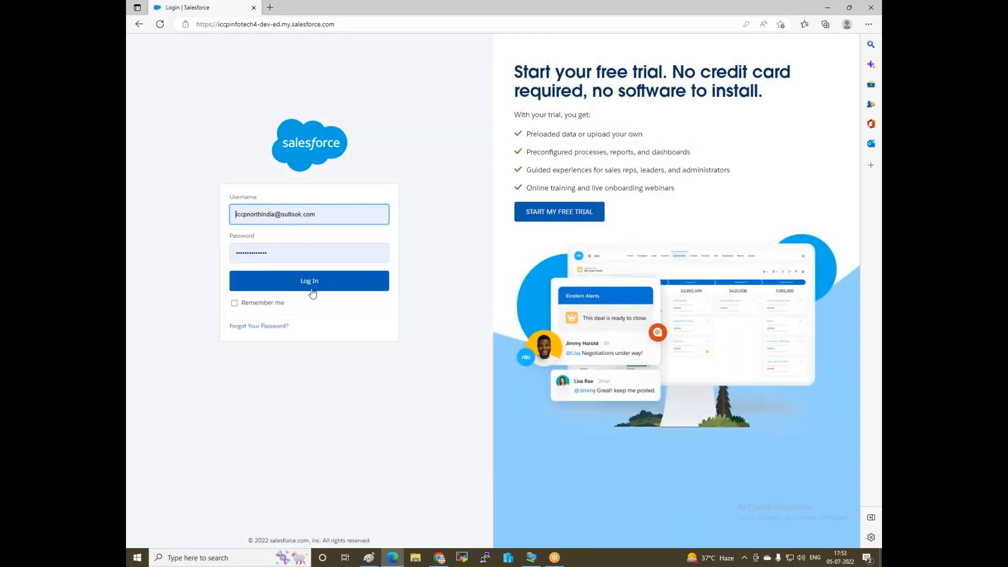
pyautogui.click(308, 284)
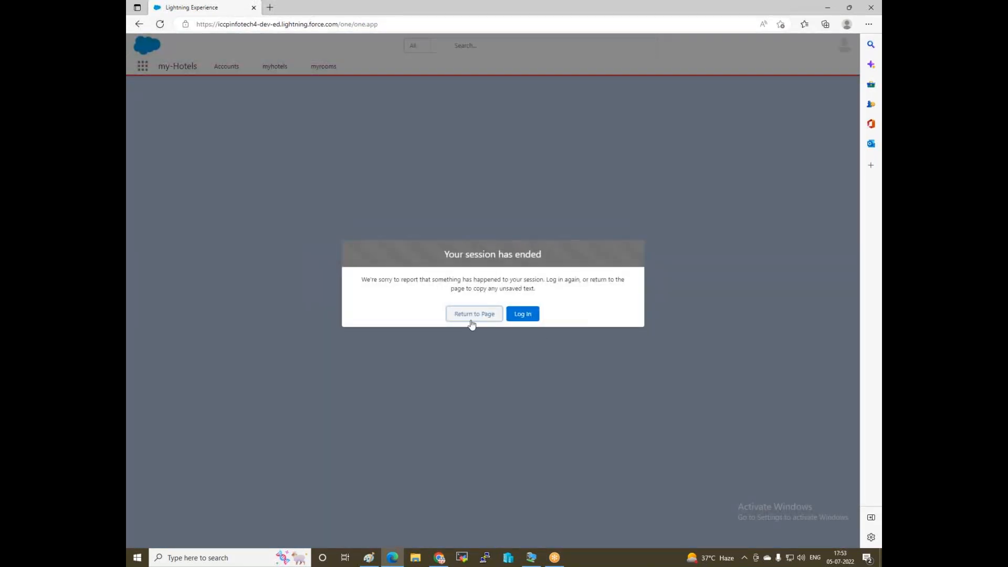
# Check the second user's Accounts, myhotels and myrooms tabs in my-Hotels, then minimize that window.
pyautogui.click(464, 315)
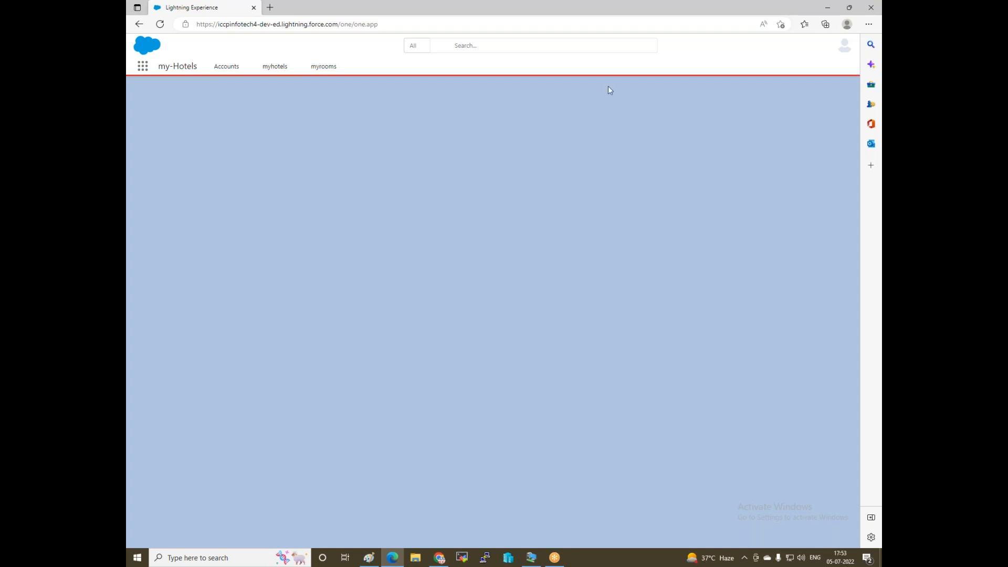
pyautogui.click(697, 17)
pyautogui.click(828, 7)
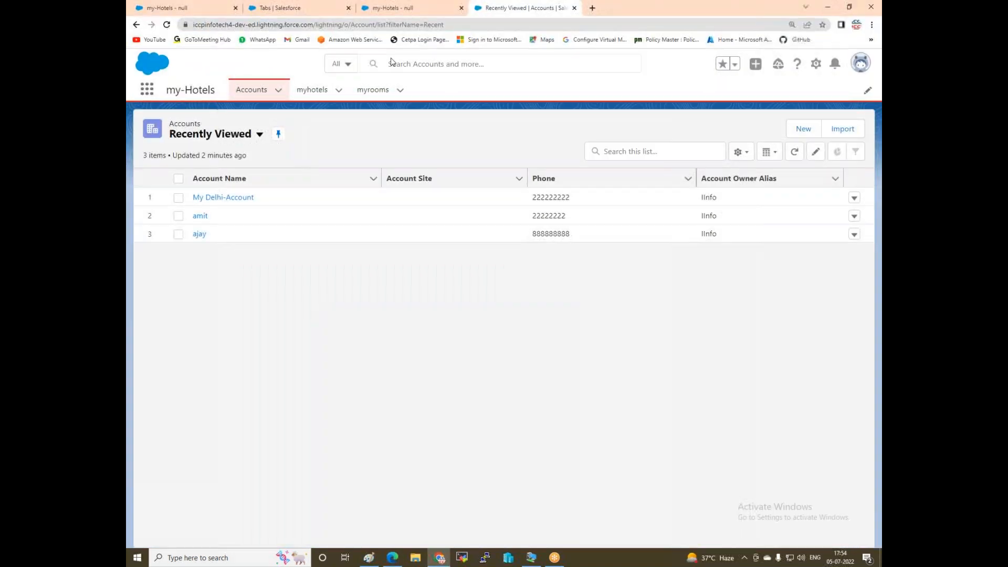
# Close the duplicate my-Hotels builder tab and the Recently Viewed accounts tab, returning to my-Hotels settings.
pyautogui.click(407, 8)
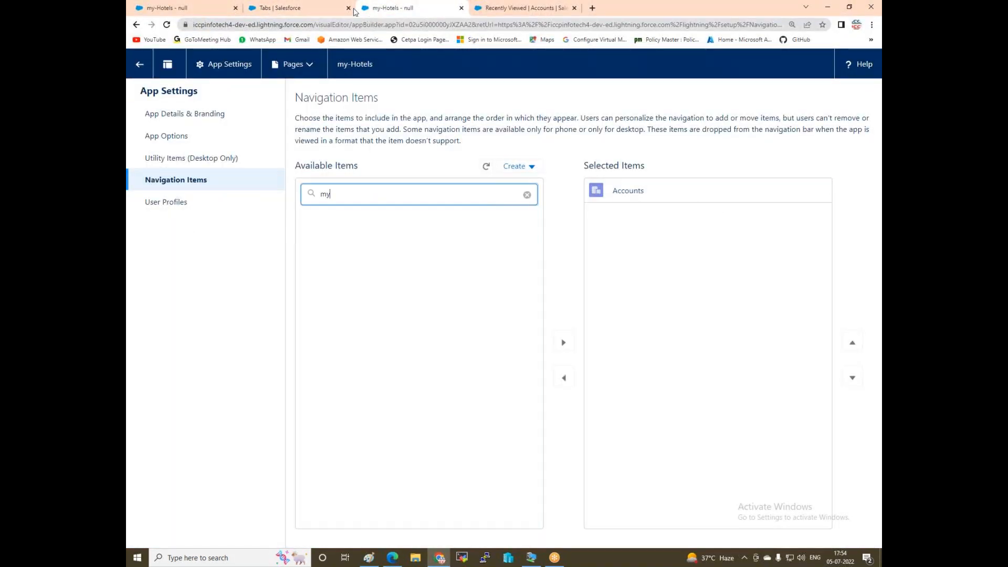
pyautogui.click(462, 8)
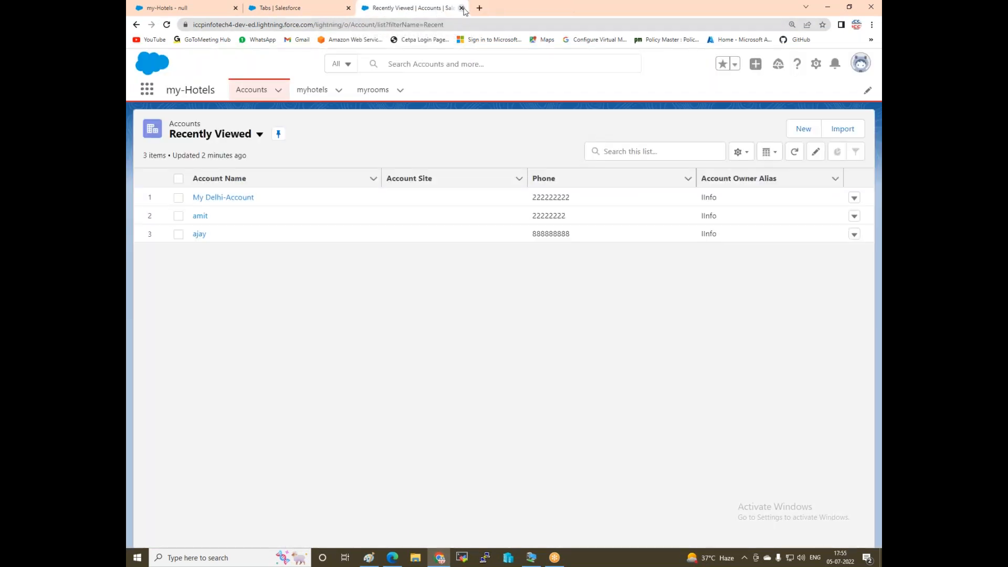
pyautogui.click(461, 8)
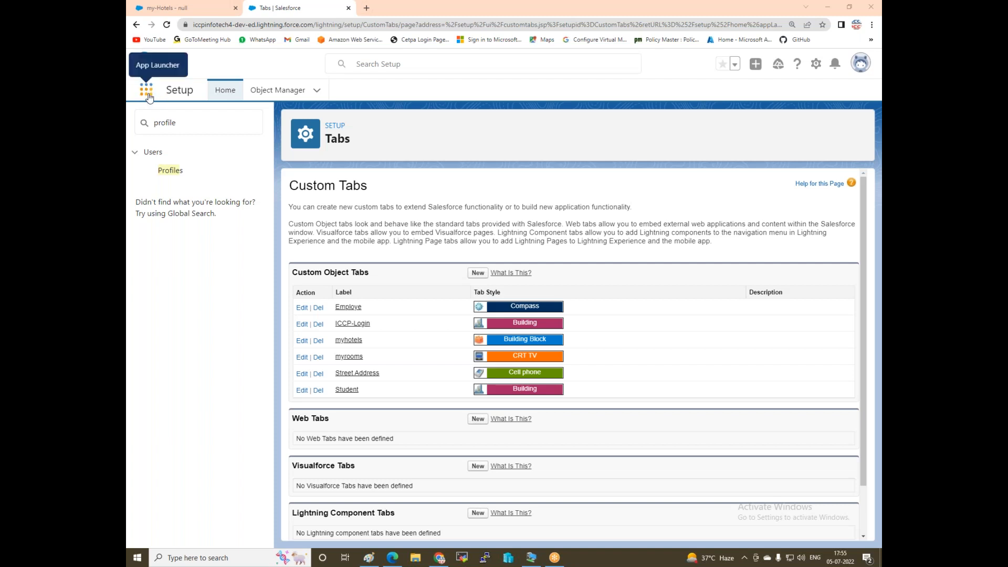
pyautogui.click(187, 8)
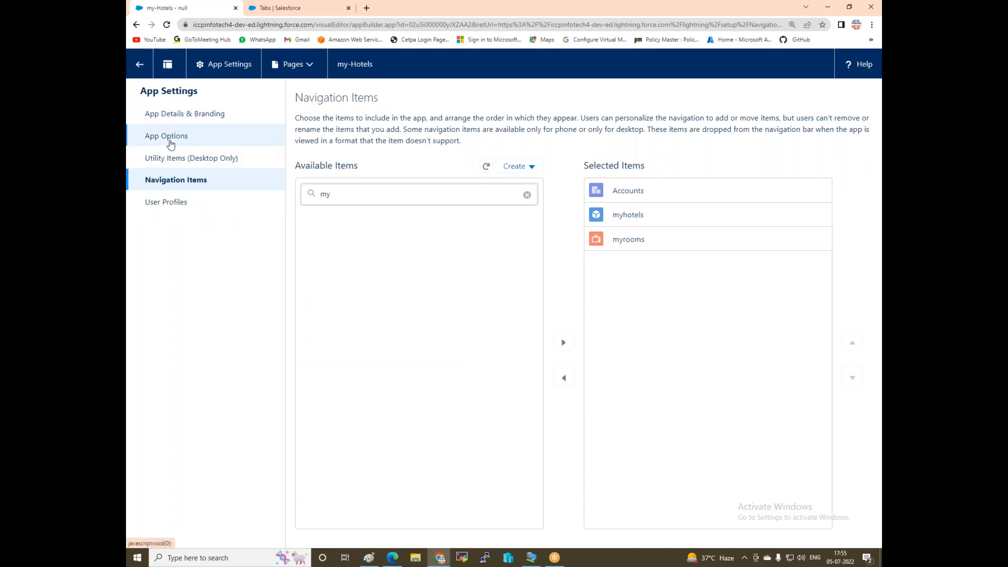
# Upload 'ICCP youtun Banner' from Downloads as the my-Hotels logo under App Details & Branding, and save.
pyautogui.click(167, 119)
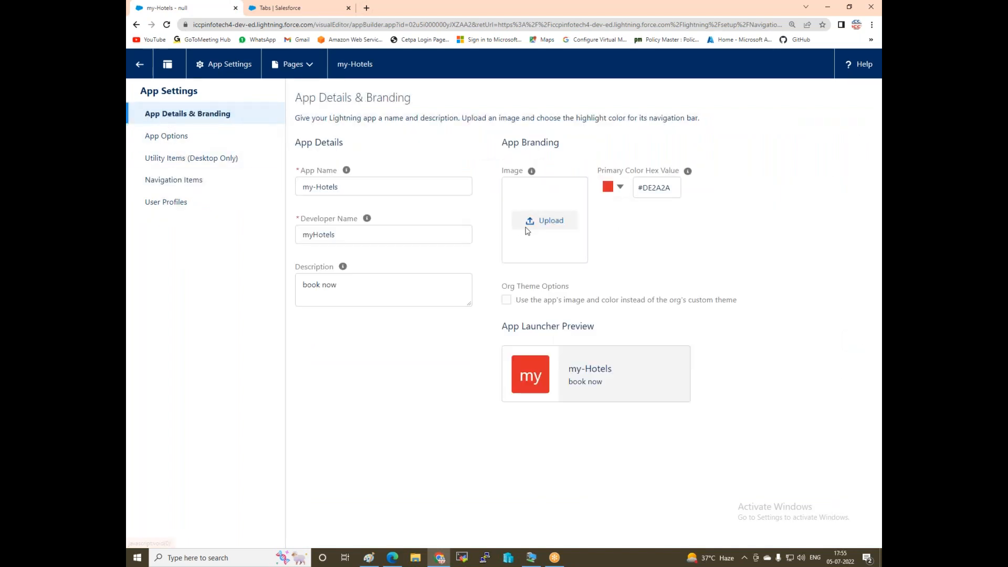
pyautogui.click(532, 223)
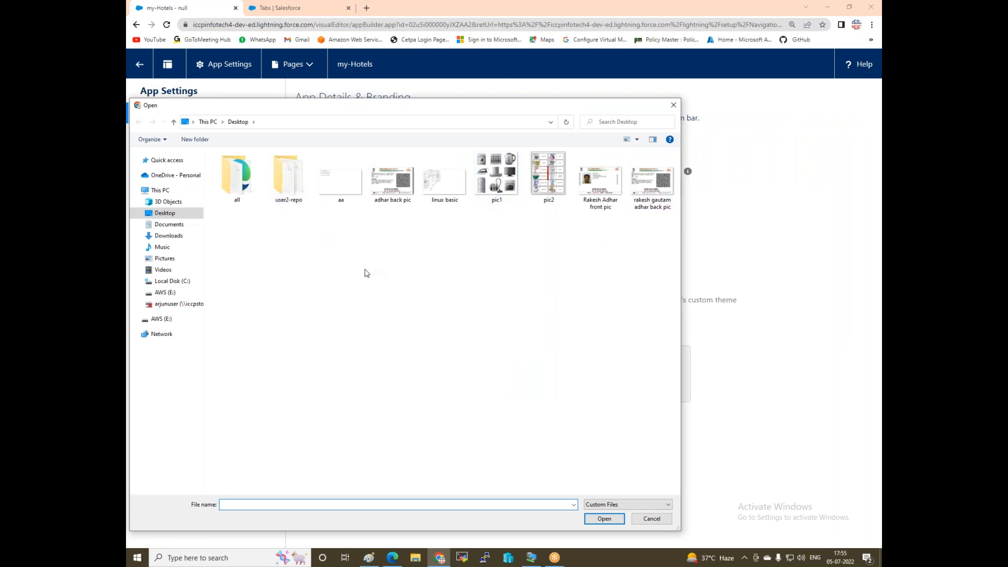
pyautogui.click(169, 236)
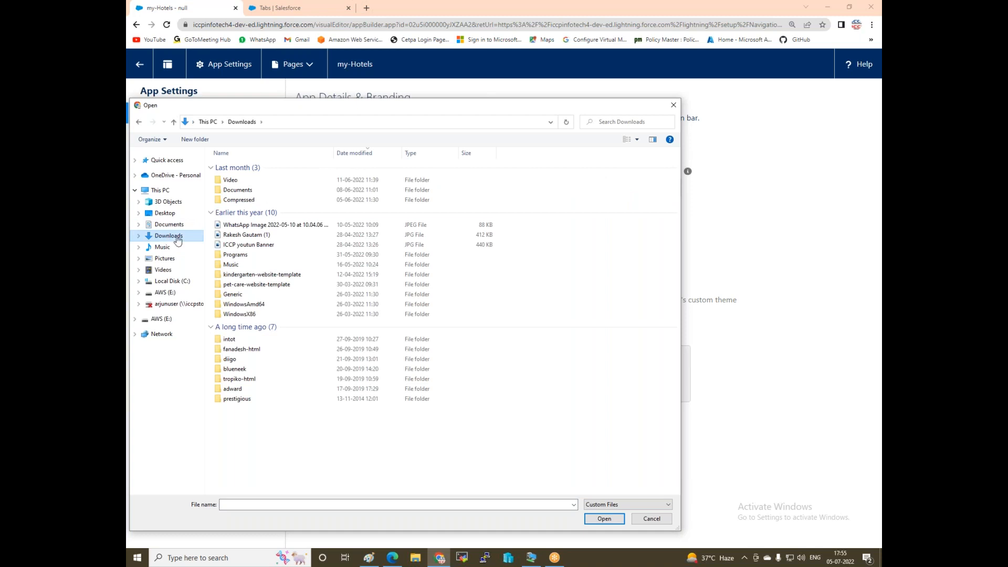
pyautogui.doubleClick(246, 246)
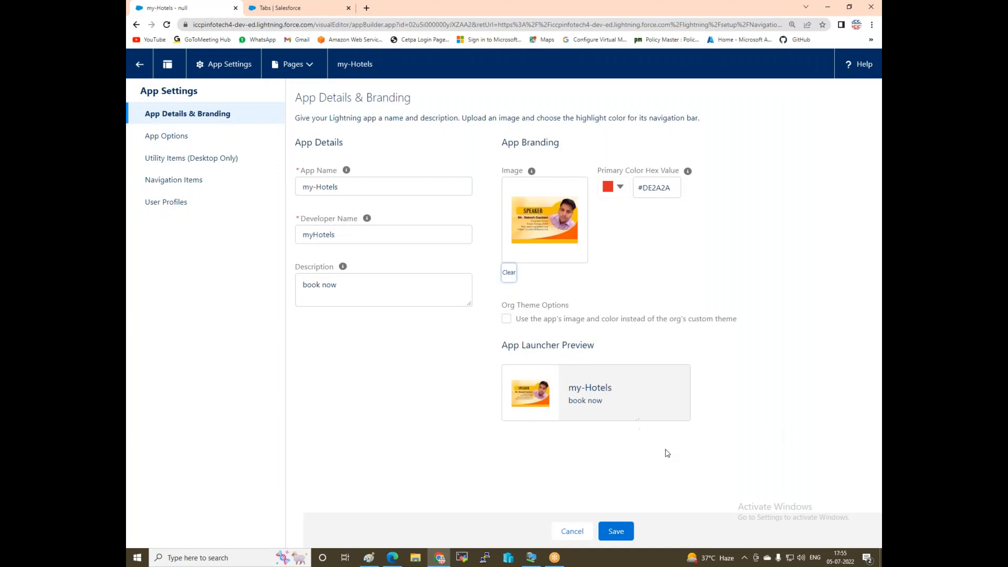
pyautogui.click(615, 533)
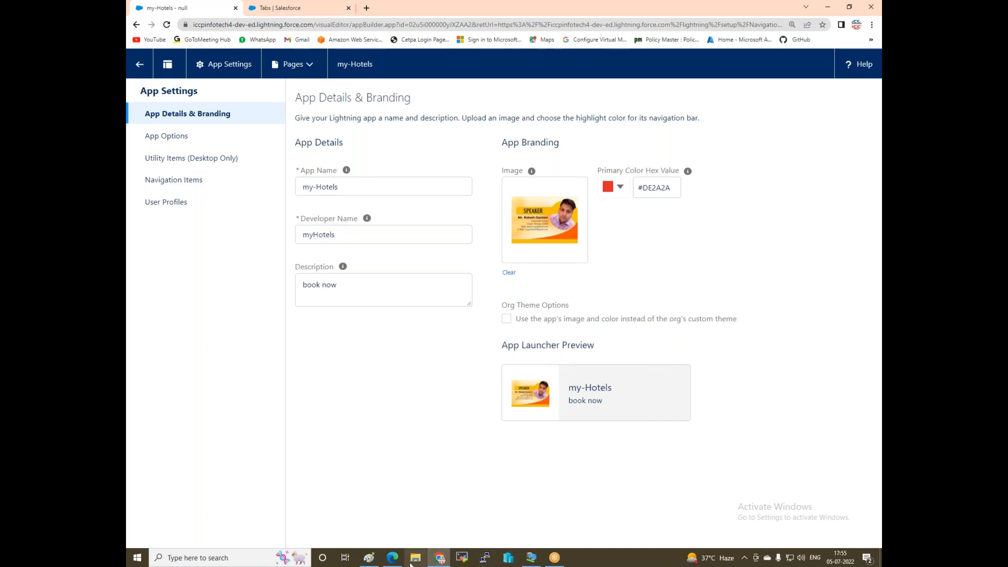
pyautogui.click(392, 558)
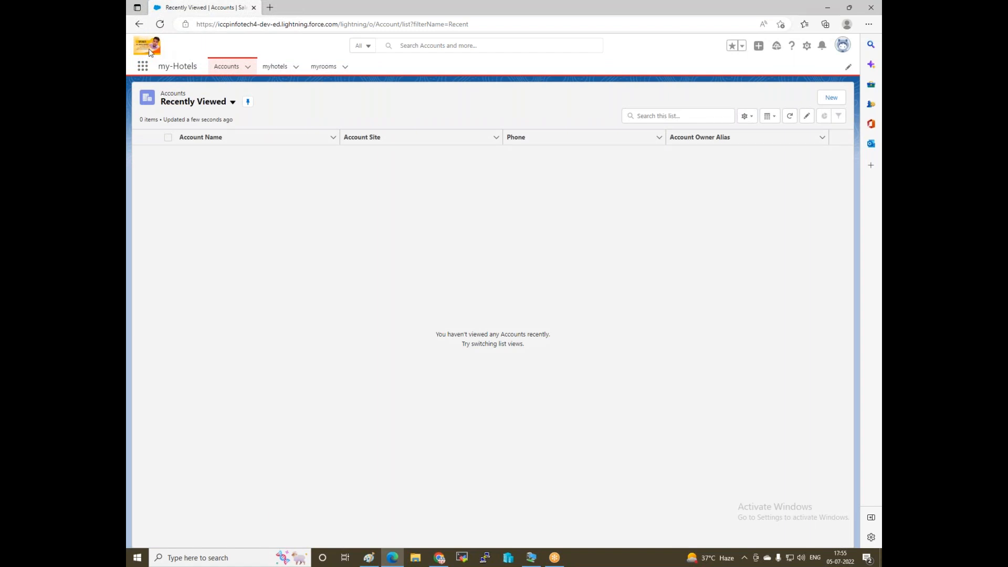
pyautogui.click(446, 562)
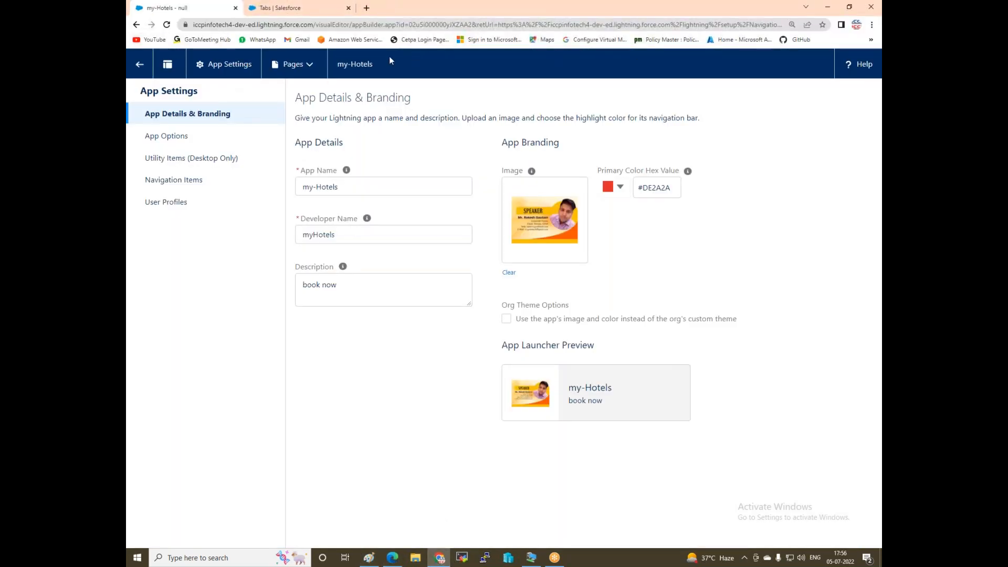
# Return to App Manager and browse all apps in the App Launcher to find the my-Hotels tile.
pyautogui.click(140, 64)
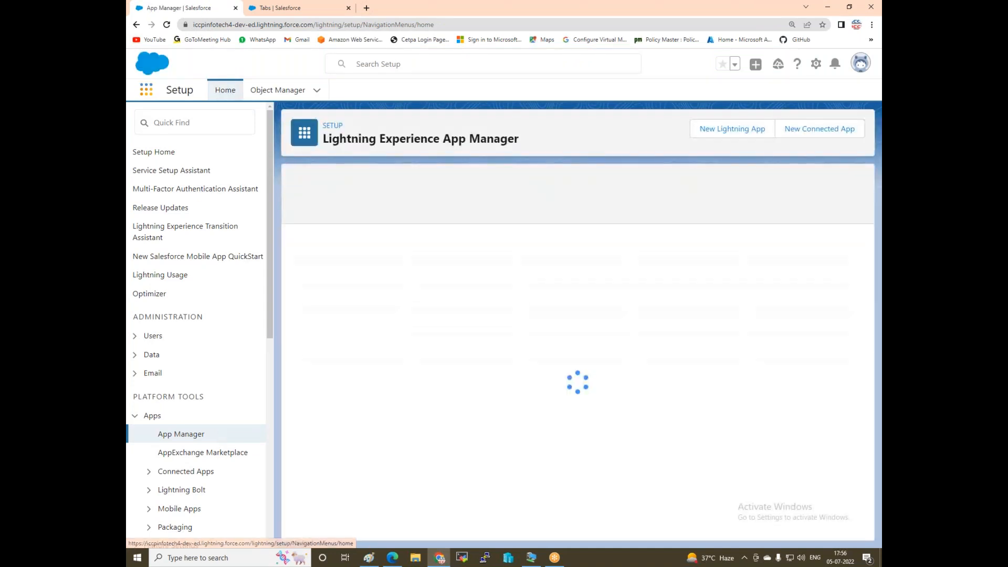
pyautogui.click(146, 89)
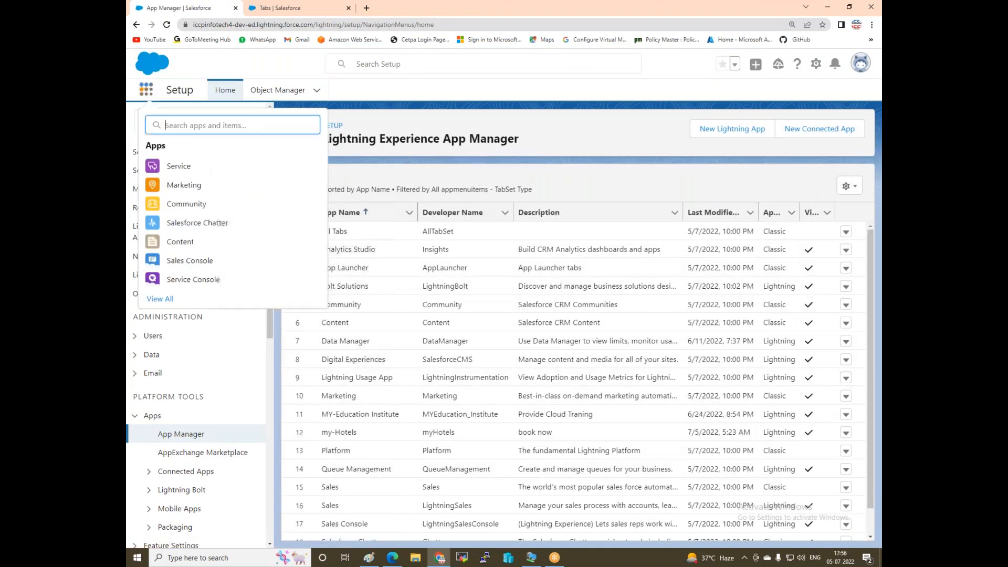
pyautogui.click(160, 299)
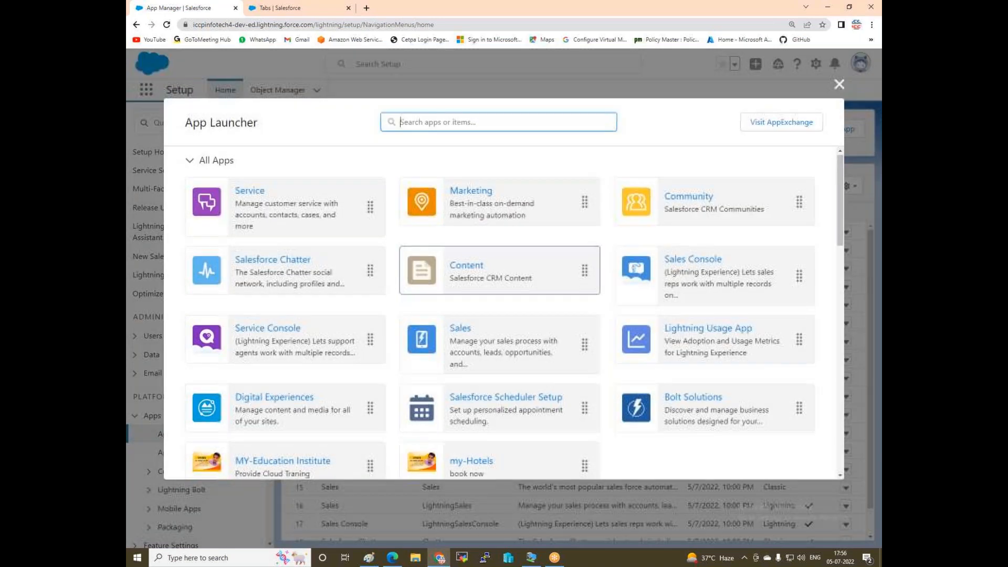
pyautogui.scroll(-2, 252, 268)
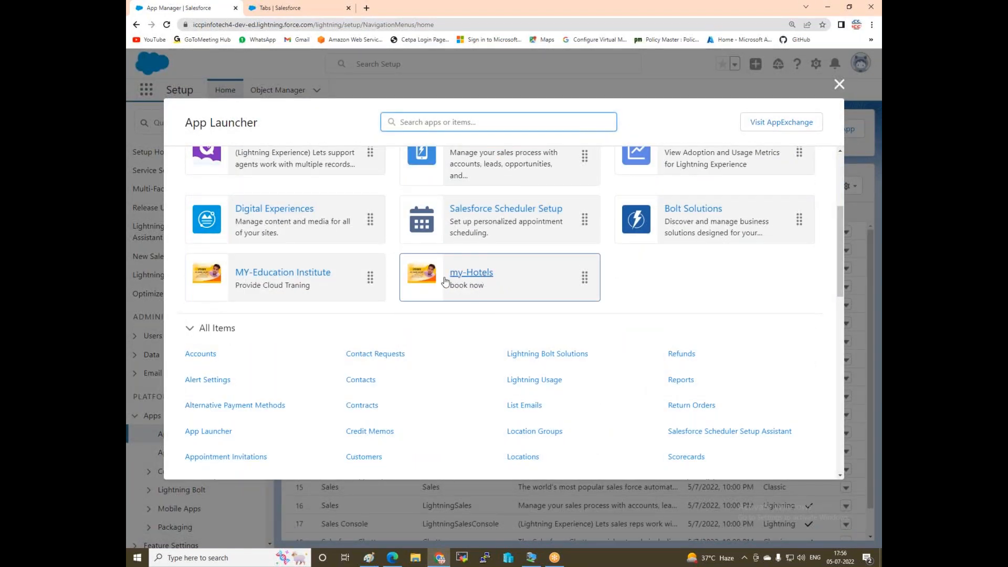